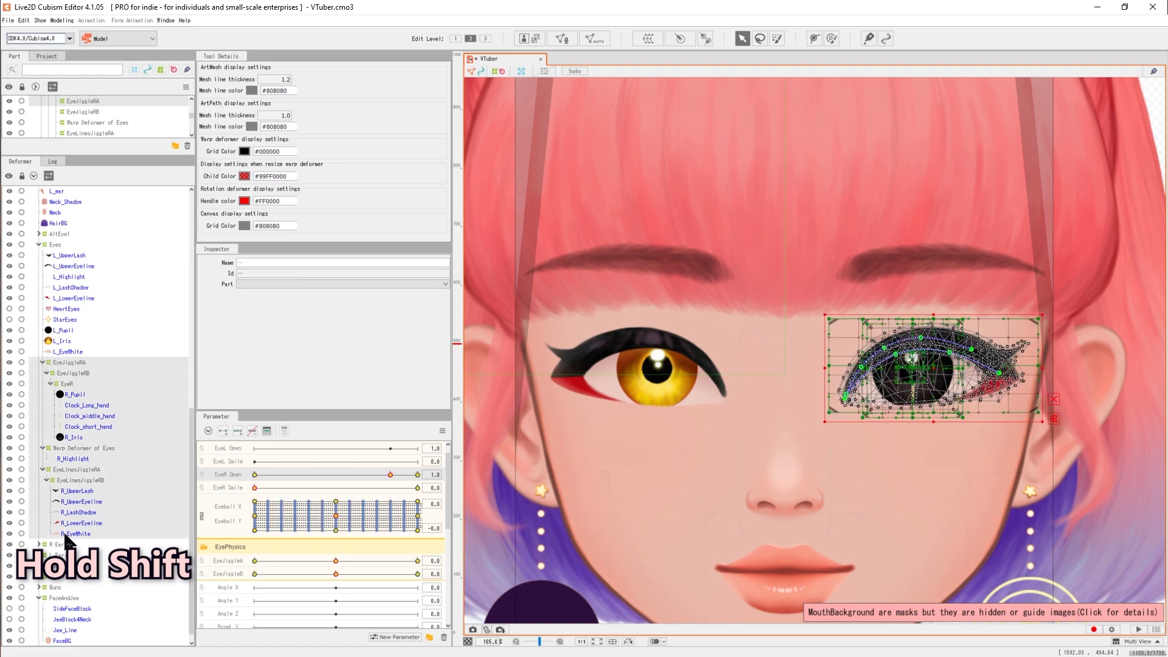
Step: Exclude R_Pupil, R_Iris and the three clock hands from the right-eye selection, and duplicate the remaining deformers and eye parts
{"action": "left_click", "coordinate": [77, 426], "text": "ctrl"}
{"action": "left_click", "coordinate": [78, 405], "text": "ctrl"}
{"action": "left_click", "coordinate": [79, 416], "text": "ctrl"}
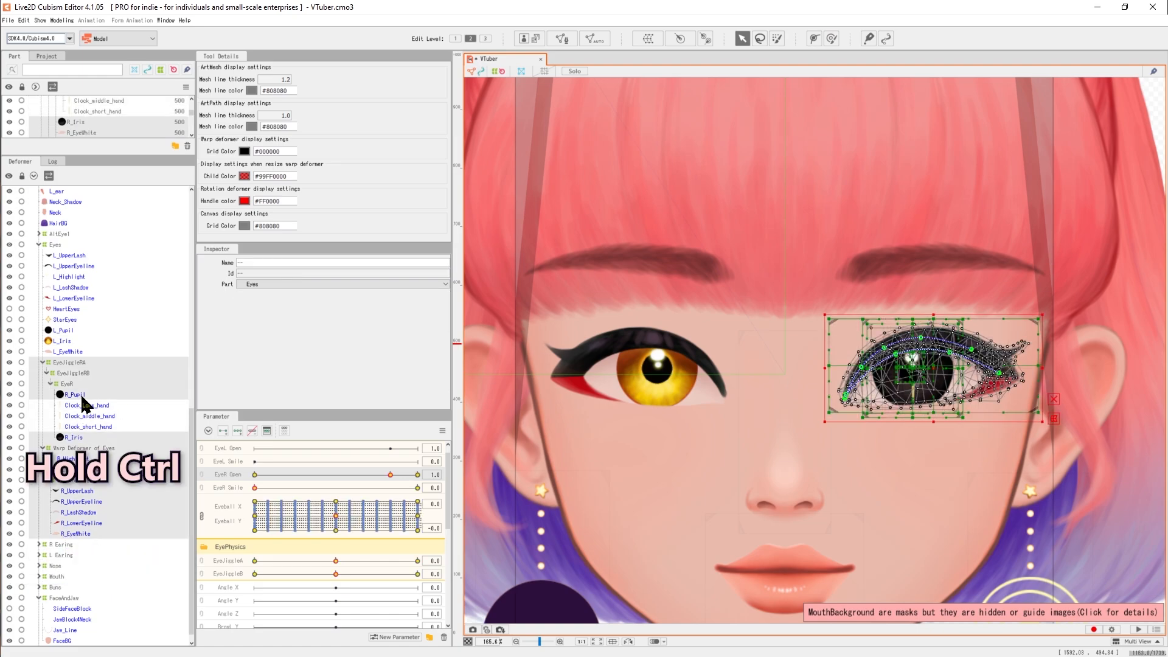
{"action": "left_click", "coordinate": [83, 395], "text": "ctrl"}
{"action": "left_click", "coordinate": [88, 438], "text": "ctrl"}
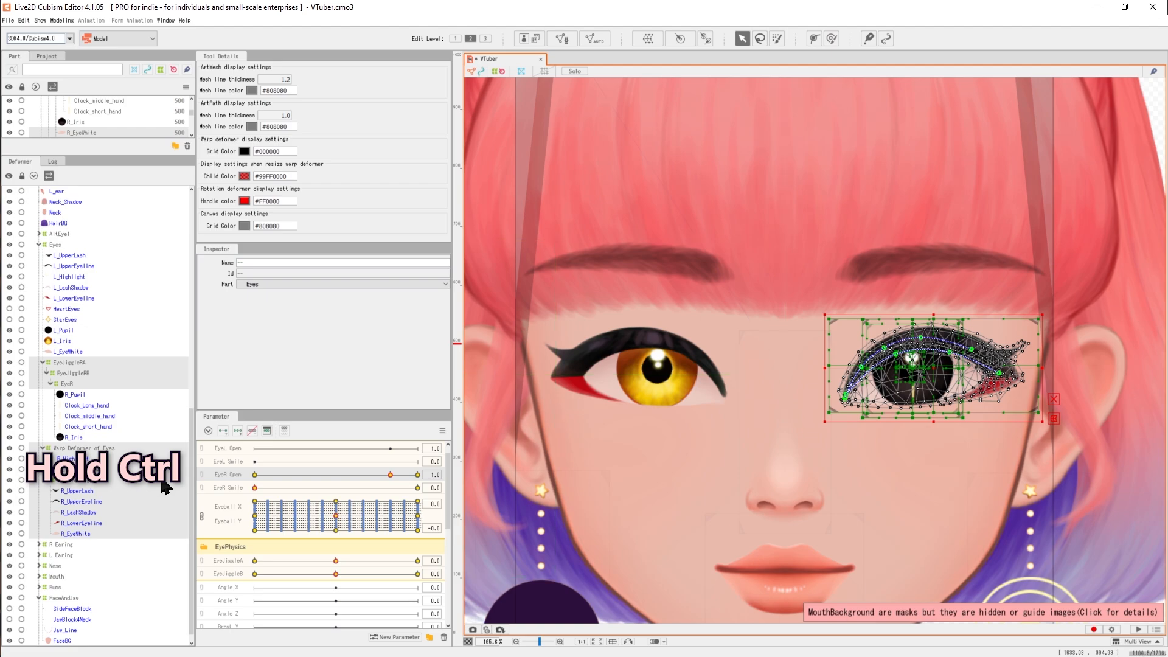
{"action": "key", "text": "ctrl+c"}
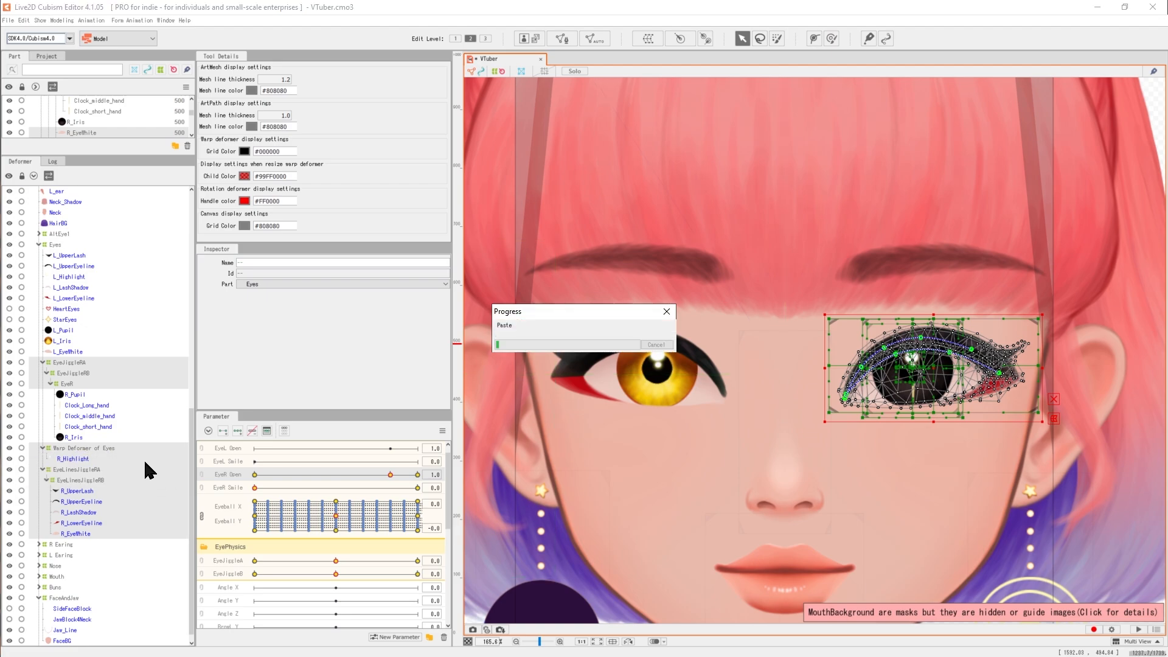
{"action": "key", "text": "ctrl+v"}
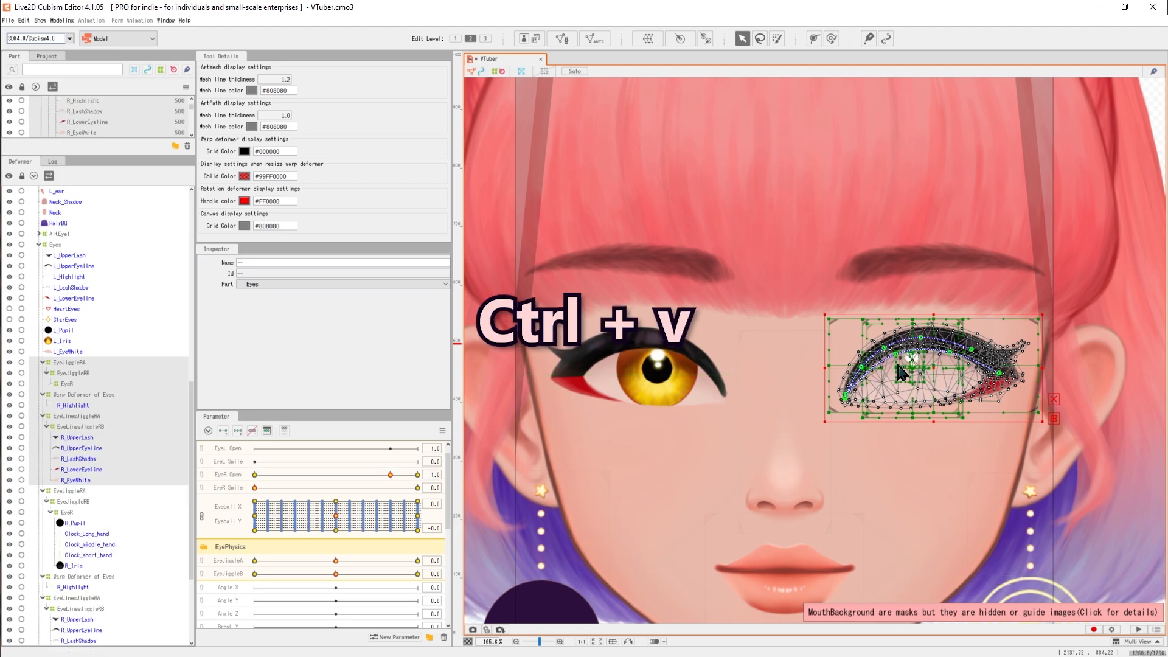
Step: Try reflecting the pasted eye horizontally with Eyeball X and Eyeball Y as reflected parameters, test the eyeball motion, and undo the reflection
{"action": "right_click", "coordinate": [901, 371]}
{"action": "left_click", "coordinate": [926, 583]}
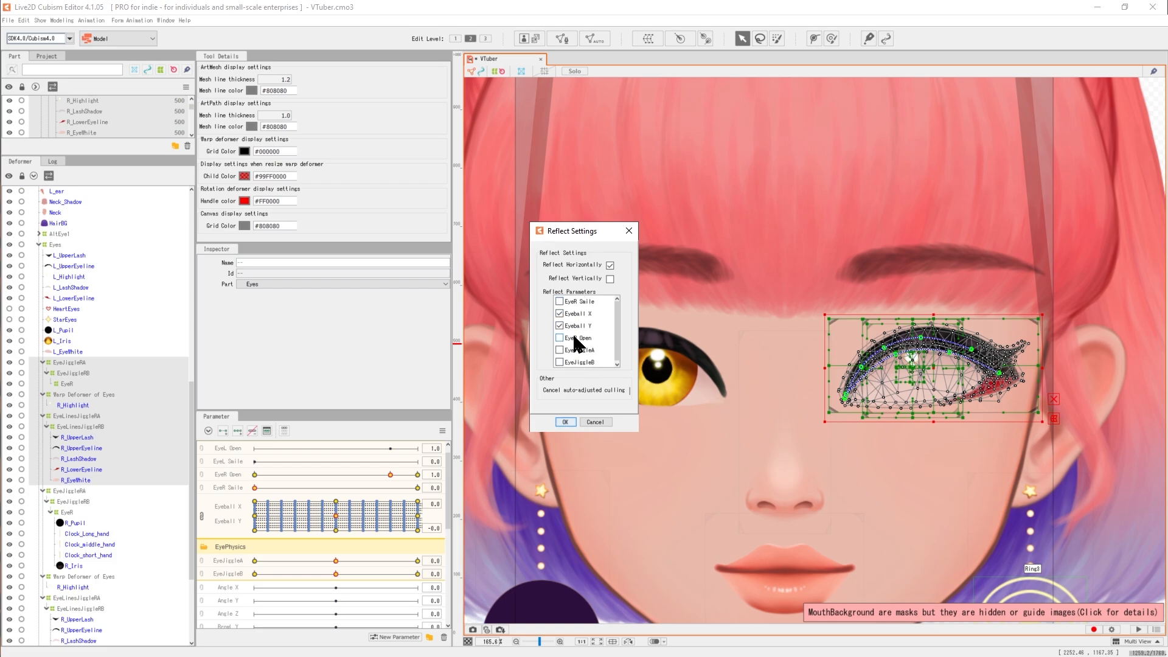
{"action": "left_click", "coordinate": [564, 421]}
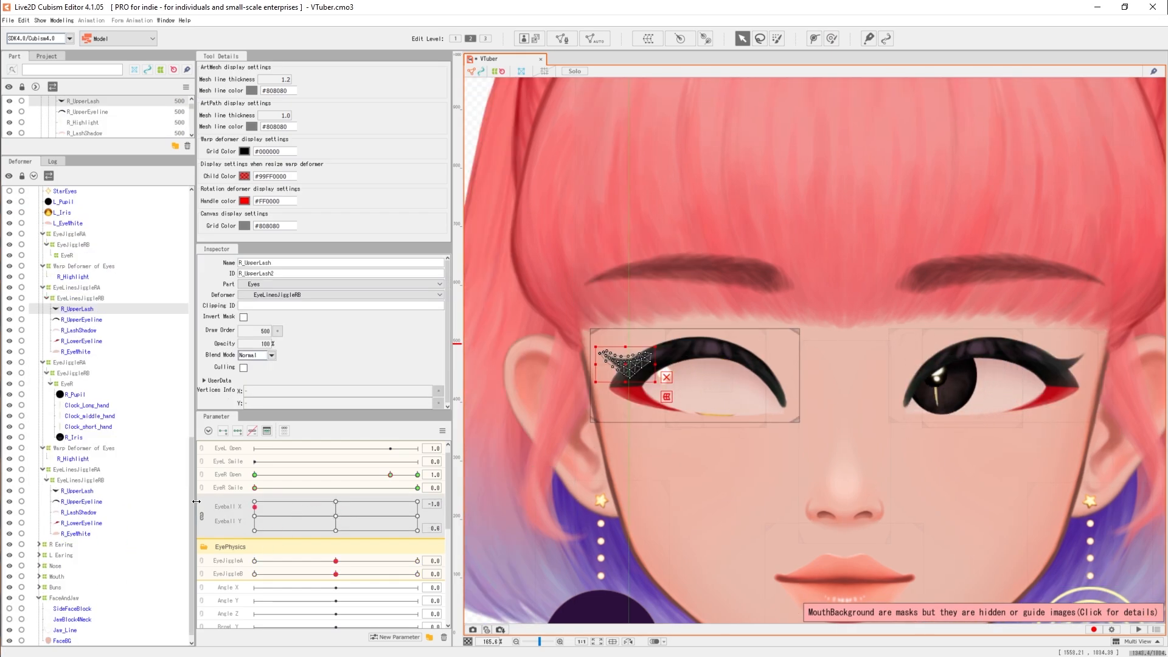
{"action": "left_click_drag", "start_coordinate": [255, 506], "coordinate": [418, 517]}
{"action": "key", "text": "ctrl+z"}
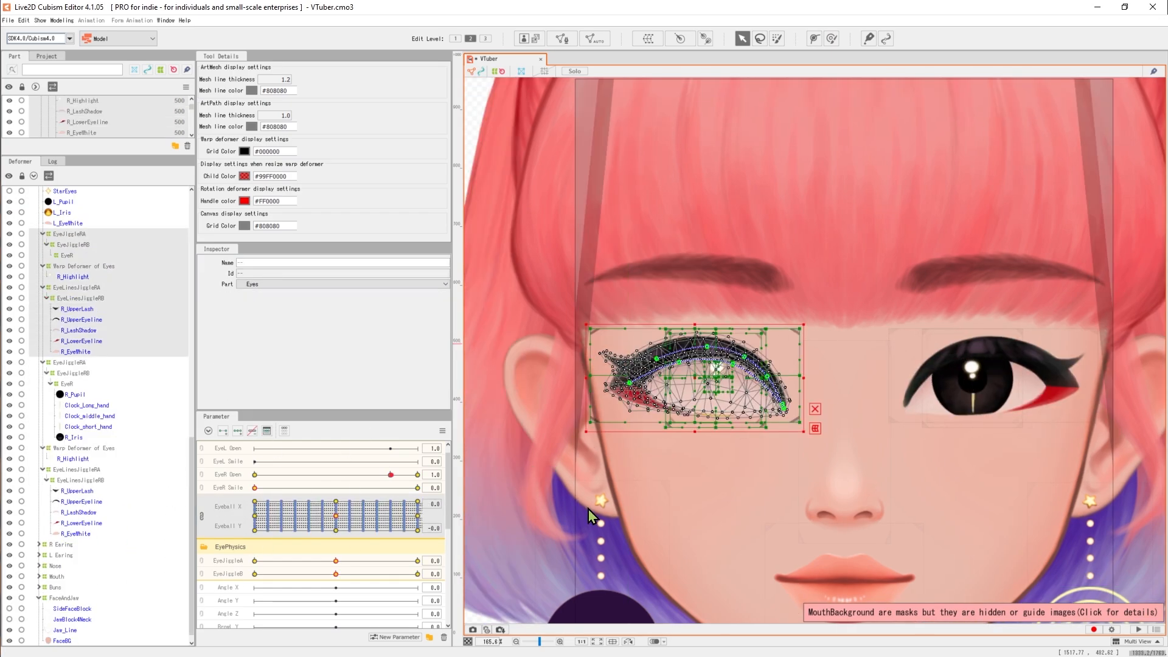
{"action": "key", "text": "ctrl+z"}
Step: Reflect the pasted eye parts horizontally onto the opposite eye and check their motion with Eyeball X and Eyeball Y
{"action": "right_click", "coordinate": [968, 365]}
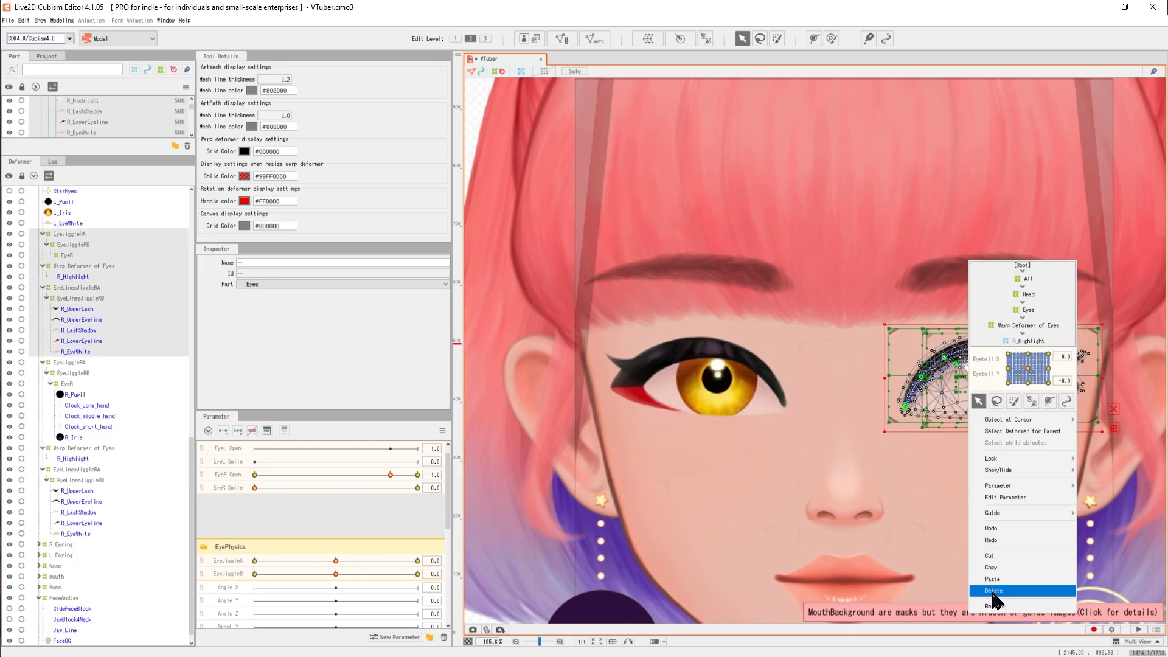
{"action": "left_click", "coordinate": [991, 596]}
{"action": "left_click", "coordinate": [564, 422]}
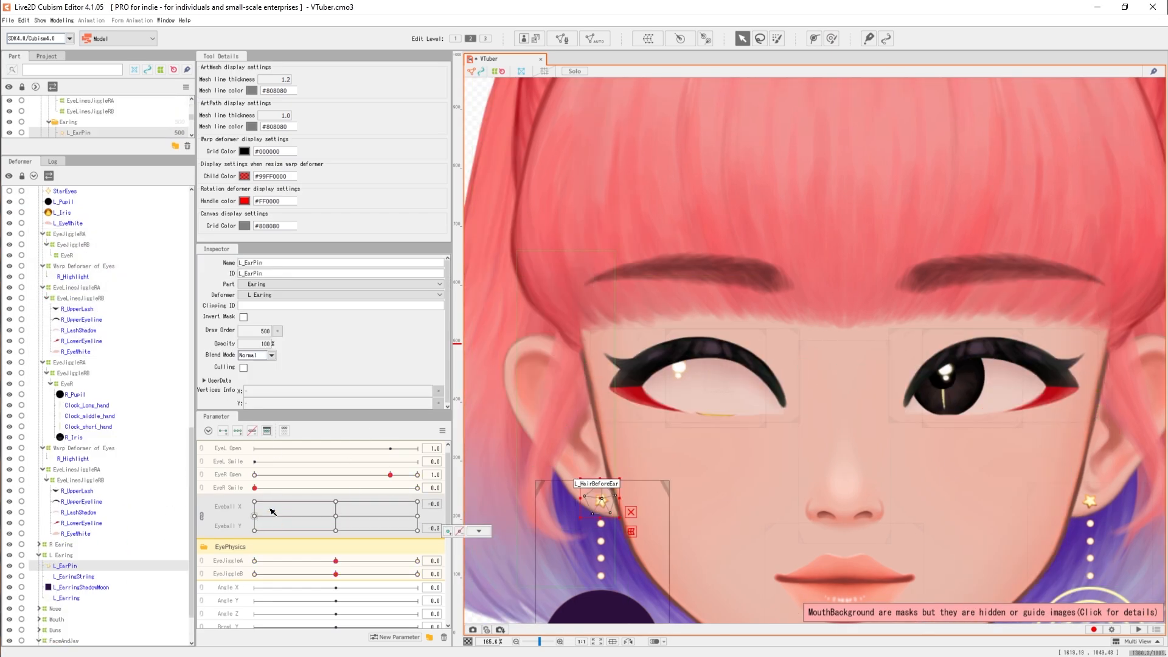
{"action": "left_click_drag", "start_coordinate": [272, 511], "coordinate": [422, 491]}
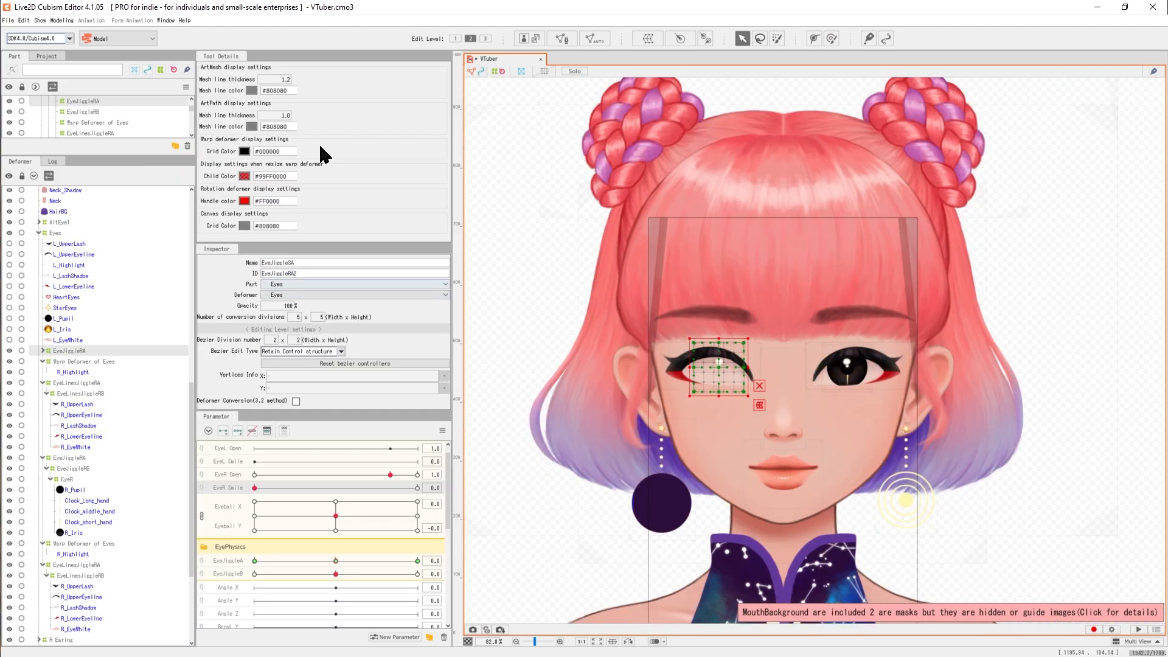
Step: Rename the copied EyeJiggleRA deformer EyeJiggleLA and move L_Iris into the EyeR deformer nested inside it
{"action": "left_click", "coordinate": [297, 273]}
{"action": "left_click", "coordinate": [79, 361]}
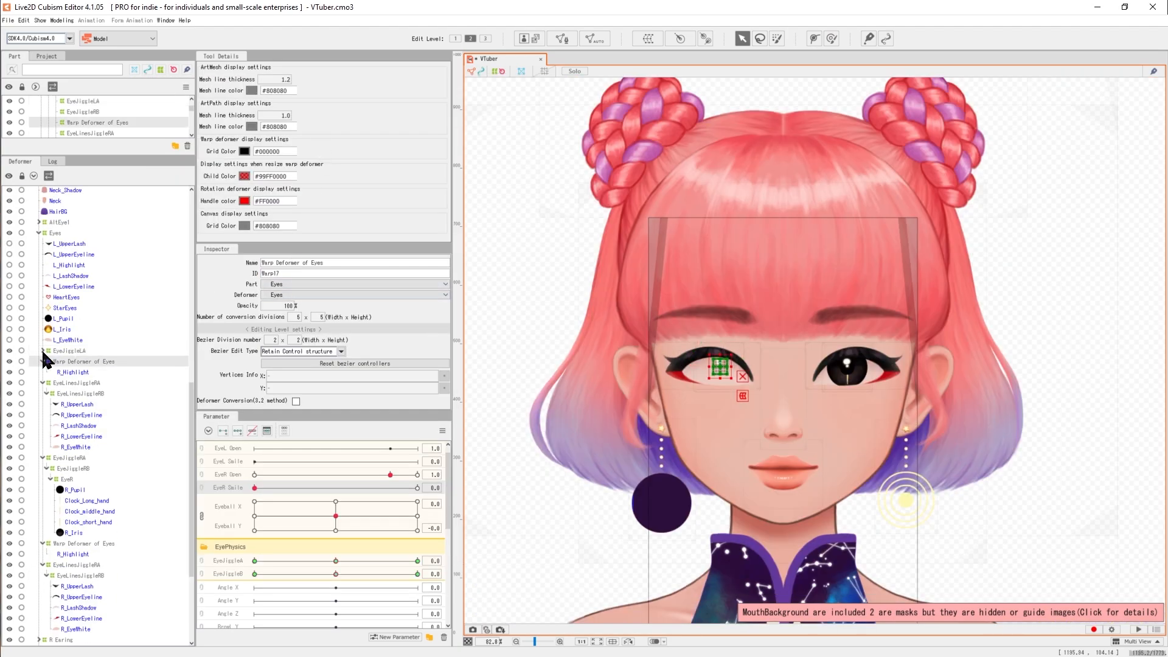
{"action": "left_click", "coordinate": [43, 351]}
{"action": "left_click", "coordinate": [46, 361]}
{"action": "left_click", "coordinate": [66, 372]}
{"action": "left_click_drag", "start_coordinate": [57, 329], "coordinate": [73, 361]}
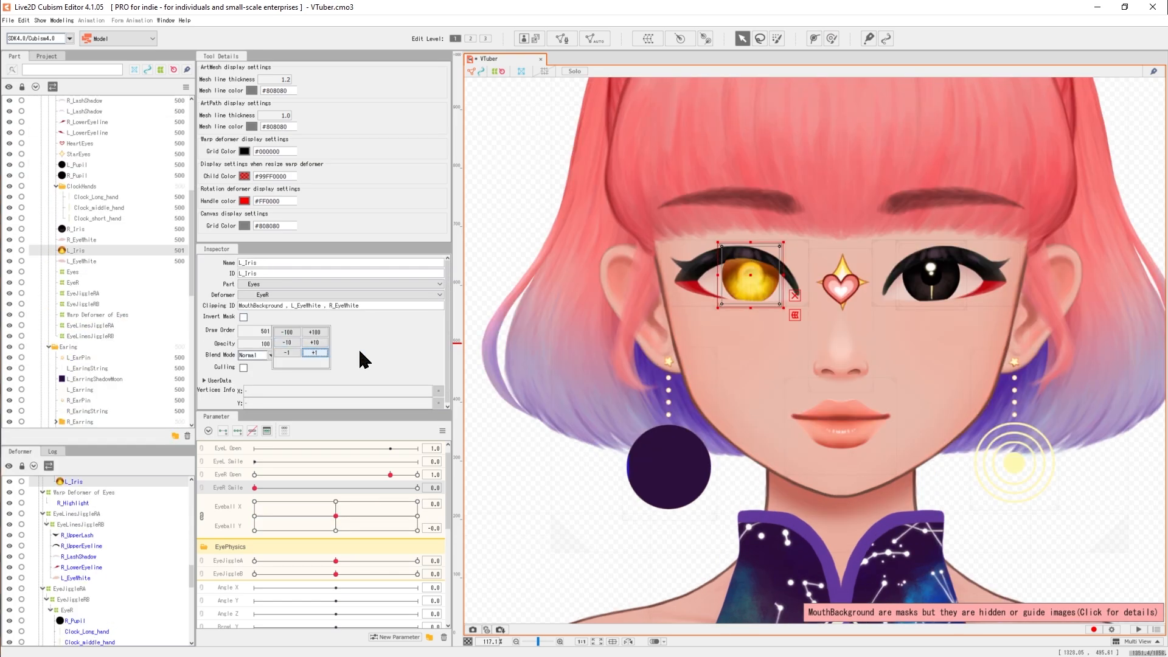
Step: Set the draw order of L_Highlight to 501
{"action": "left_click", "coordinate": [749, 305]}
{"action": "left_click", "coordinate": [277, 331]}
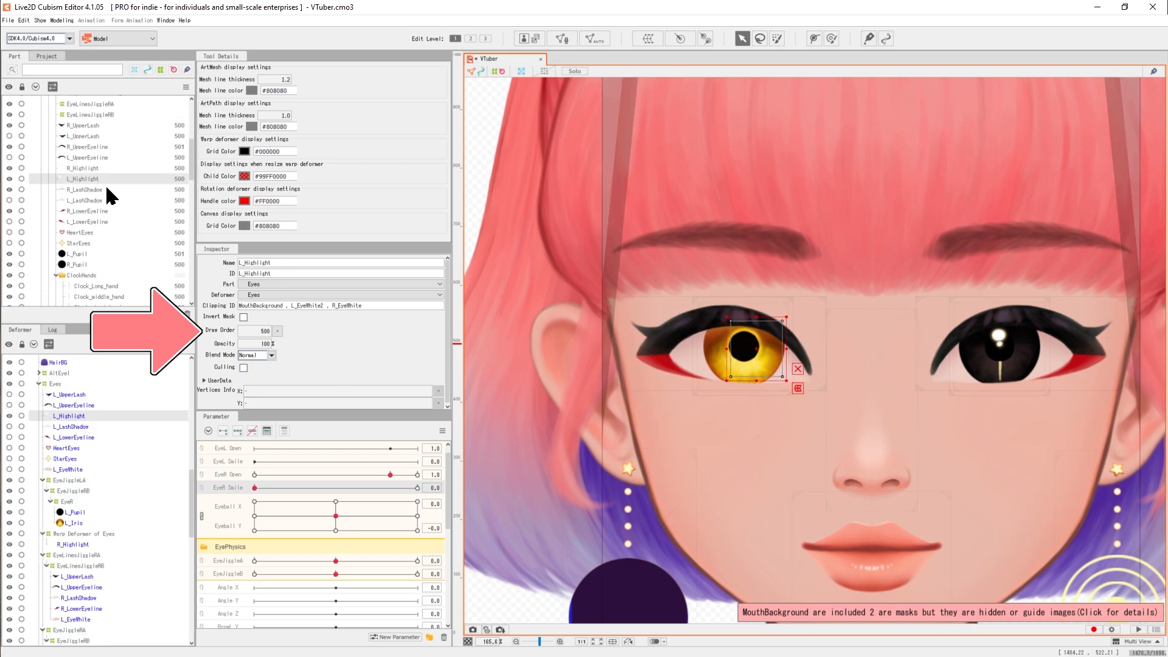
{"action": "left_click", "coordinate": [293, 352]}
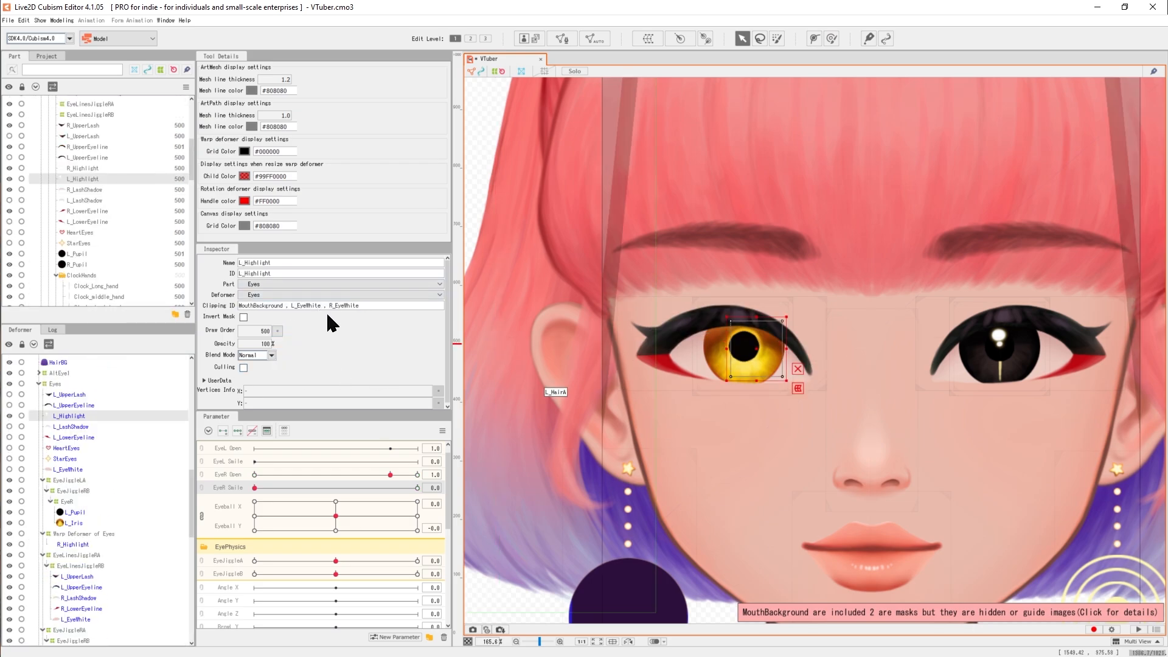
{"action": "left_click", "coordinate": [277, 331]}
Step: Check how both eyes move together by varying Eyeball X and Eyeball Y
{"action": "left_click", "coordinate": [76, 543]}
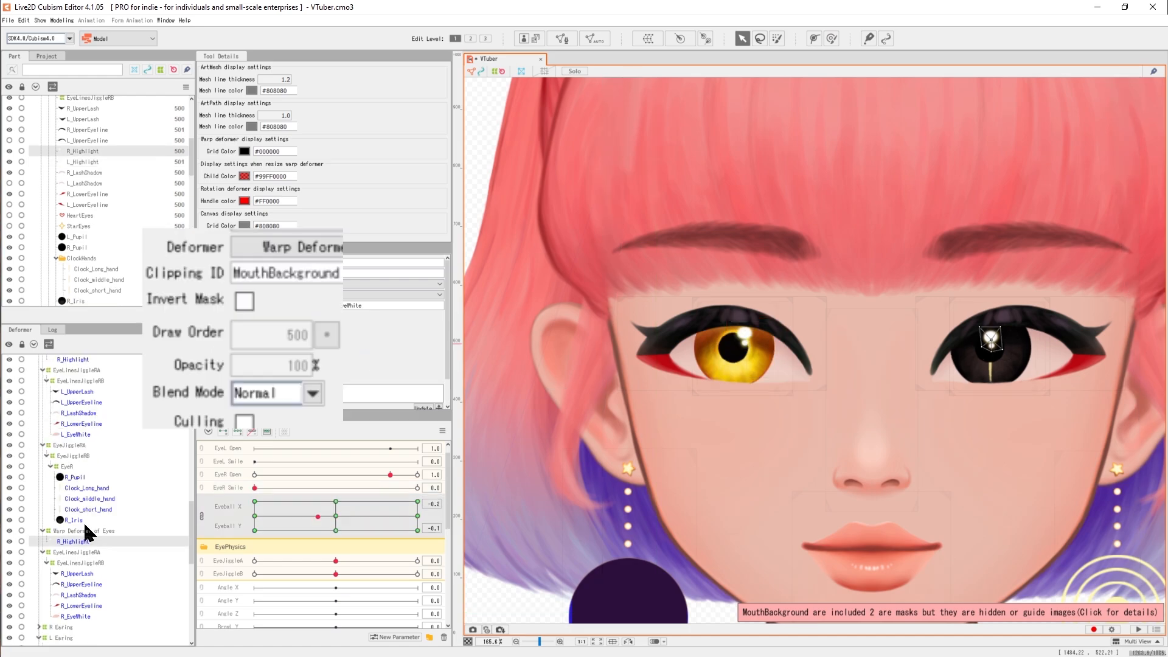
{"action": "scroll", "coordinate": [99, 503], "scroll_direction": "up", "scroll_amount": 2}
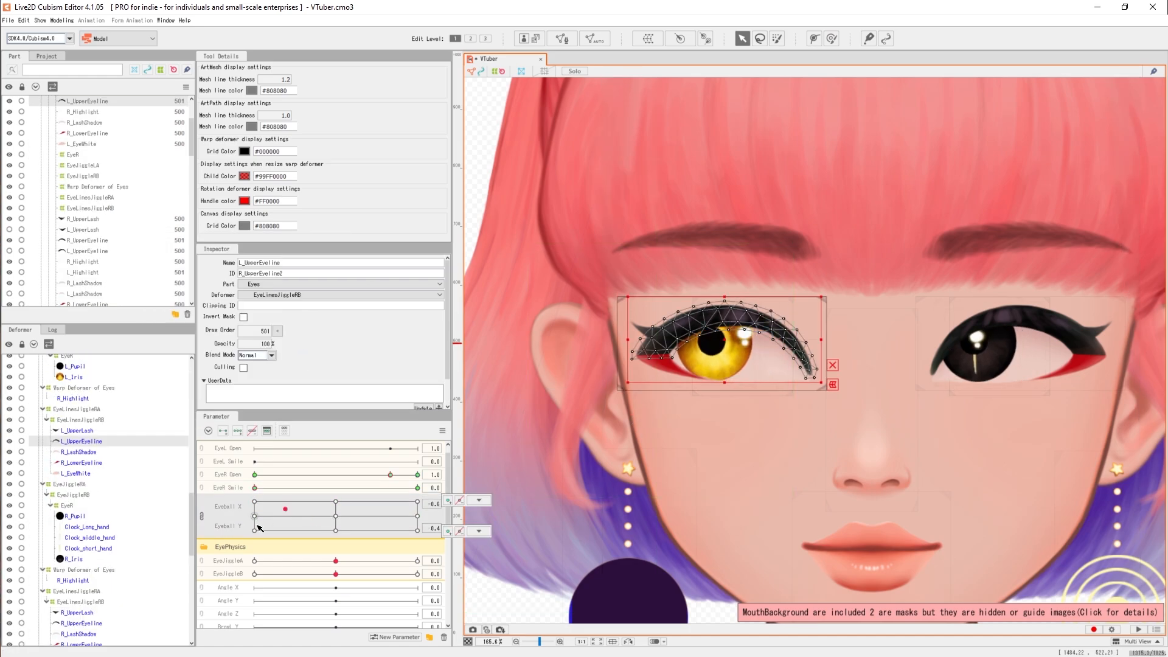
{"action": "left_click_drag", "start_coordinate": [258, 524], "coordinate": [162, 643]}
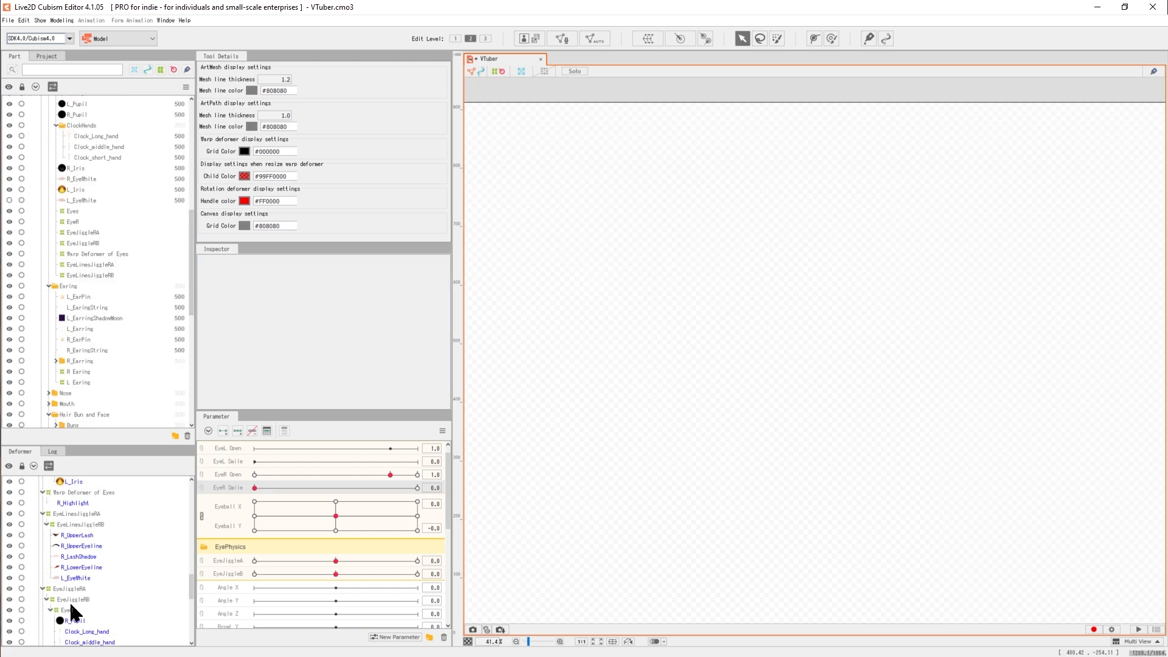
Step: Make the top-level character folder containing the Head part visible and select the JawBlock4Neck mesh at the neck
{"action": "left_click", "coordinate": [98, 379]}
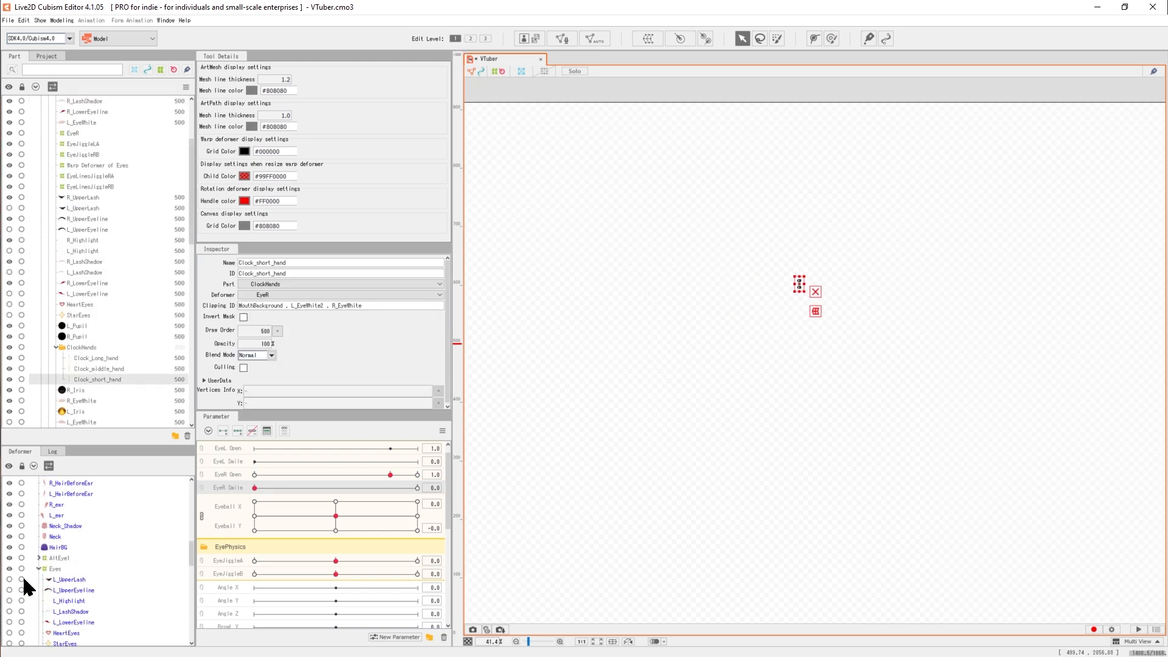
{"action": "scroll", "coordinate": [52, 286], "scroll_direction": "up", "scroll_amount": 5}
{"action": "left_click", "coordinate": [10, 102]}
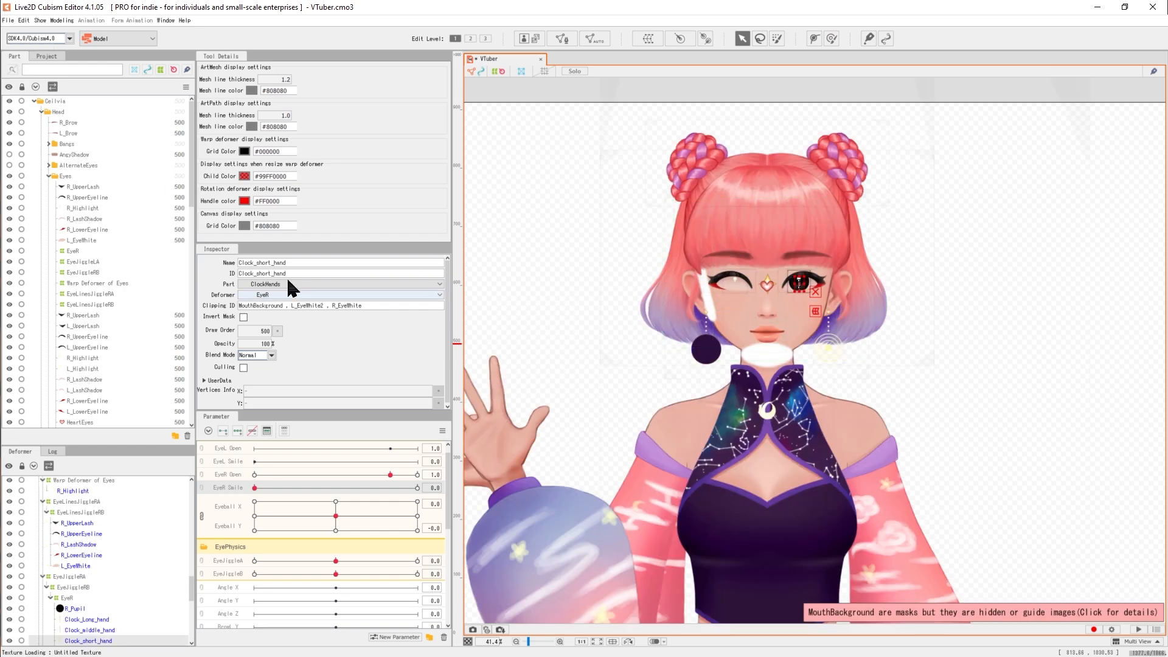
{"action": "left_click", "coordinate": [765, 368]}
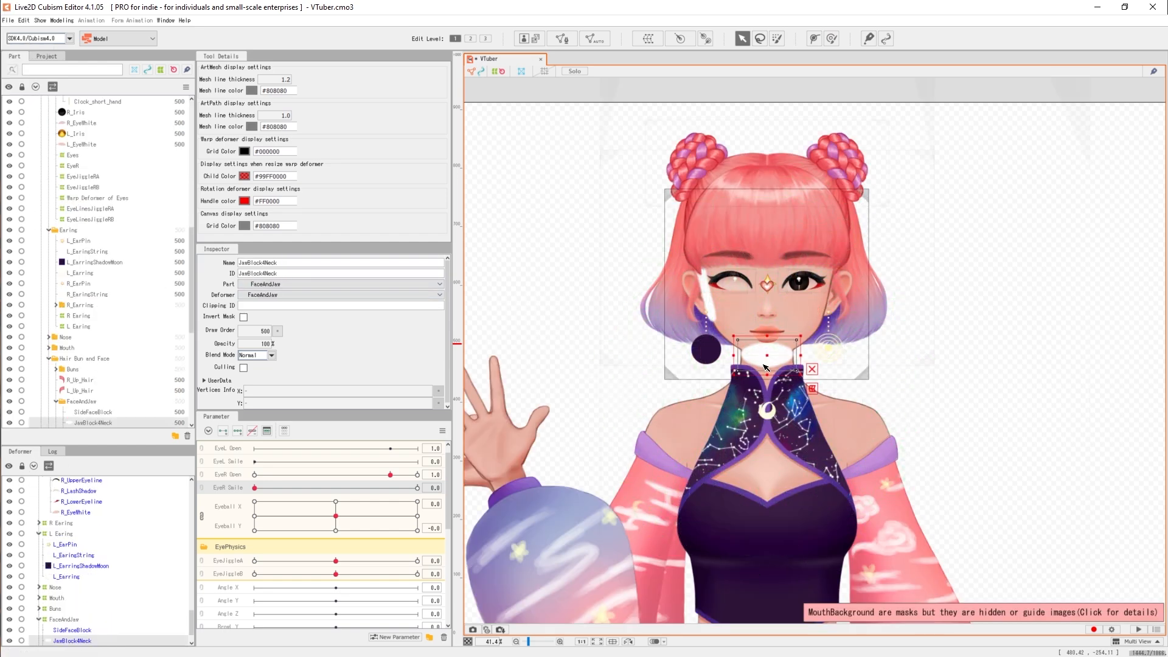
{"action": "scroll", "coordinate": [49, 578], "scroll_direction": "down", "scroll_amount": 2}
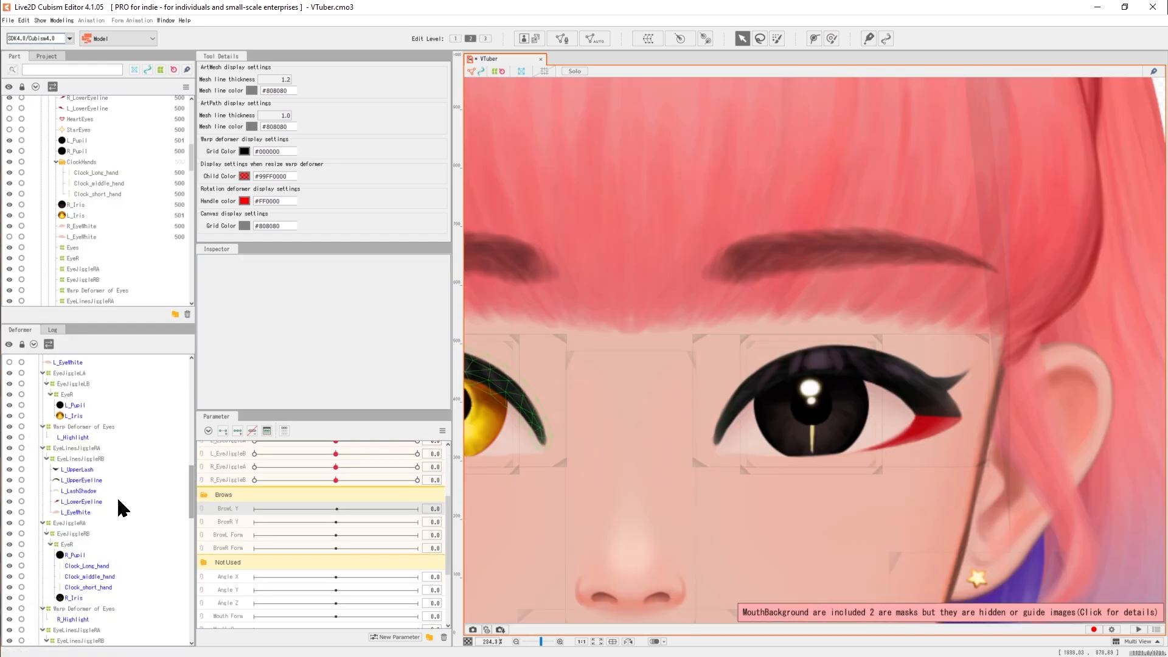
Step: Move R_Brow upward for the BrowL Y value 1.0, and switch that parameter to -1.0
{"action": "left_click", "coordinate": [59, 472]}
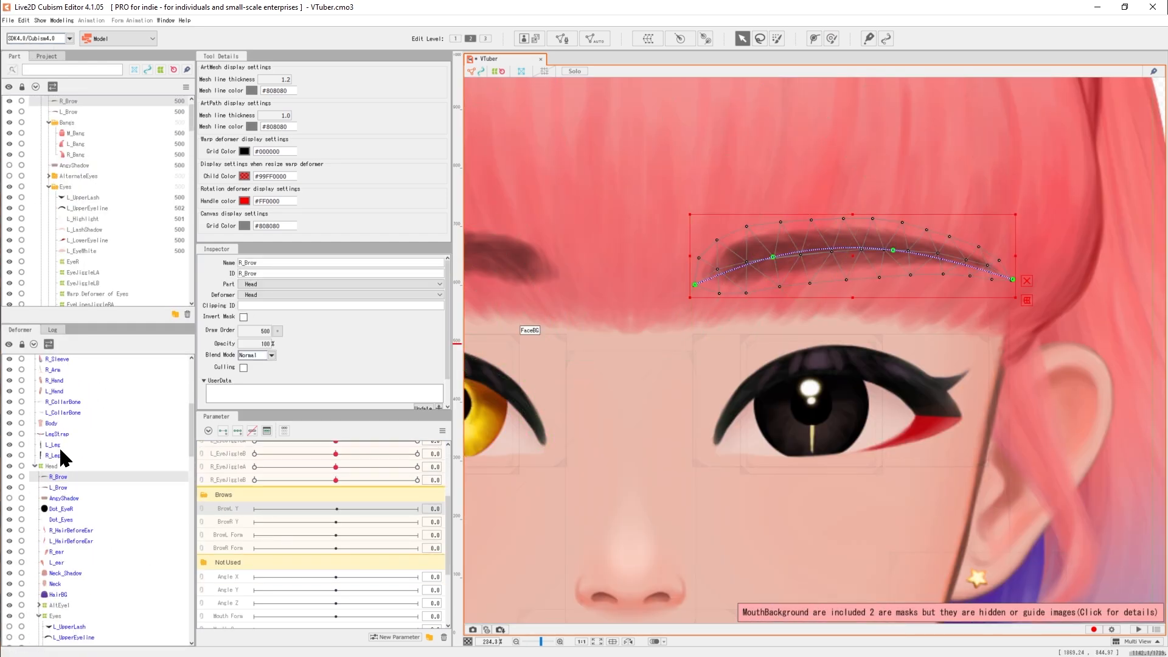
{"action": "left_click", "coordinate": [417, 509]}
{"action": "left_click_drag", "start_coordinate": [850, 266], "coordinate": [850, 240]}
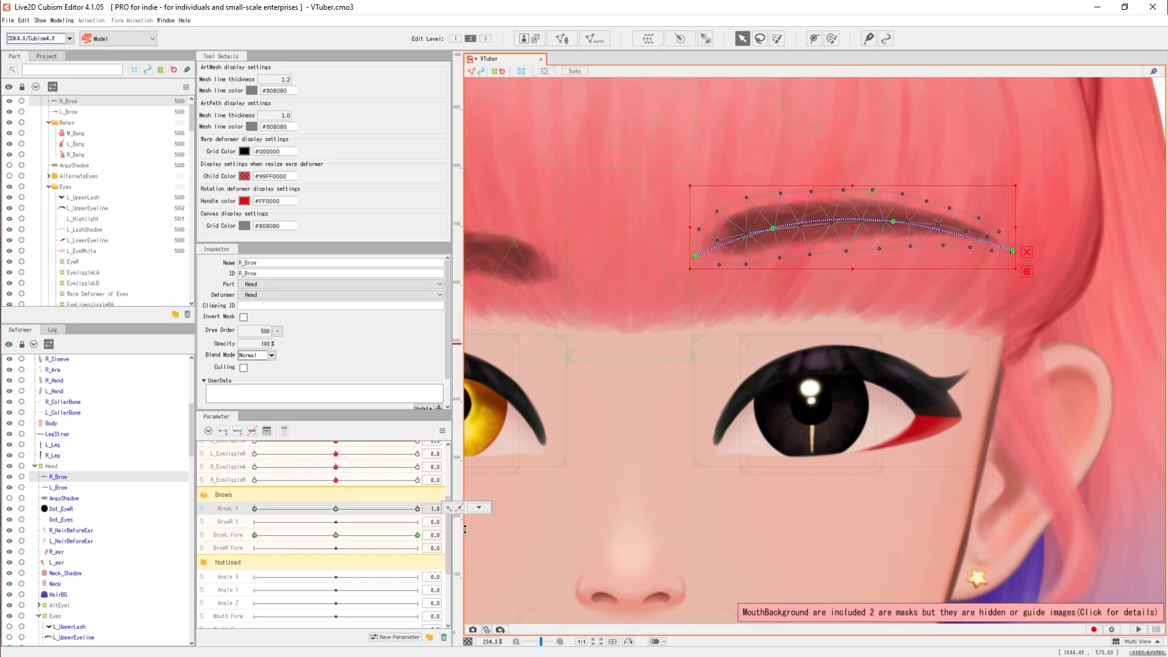
{"action": "left_click_drag", "start_coordinate": [418, 509], "coordinate": [254, 509]}
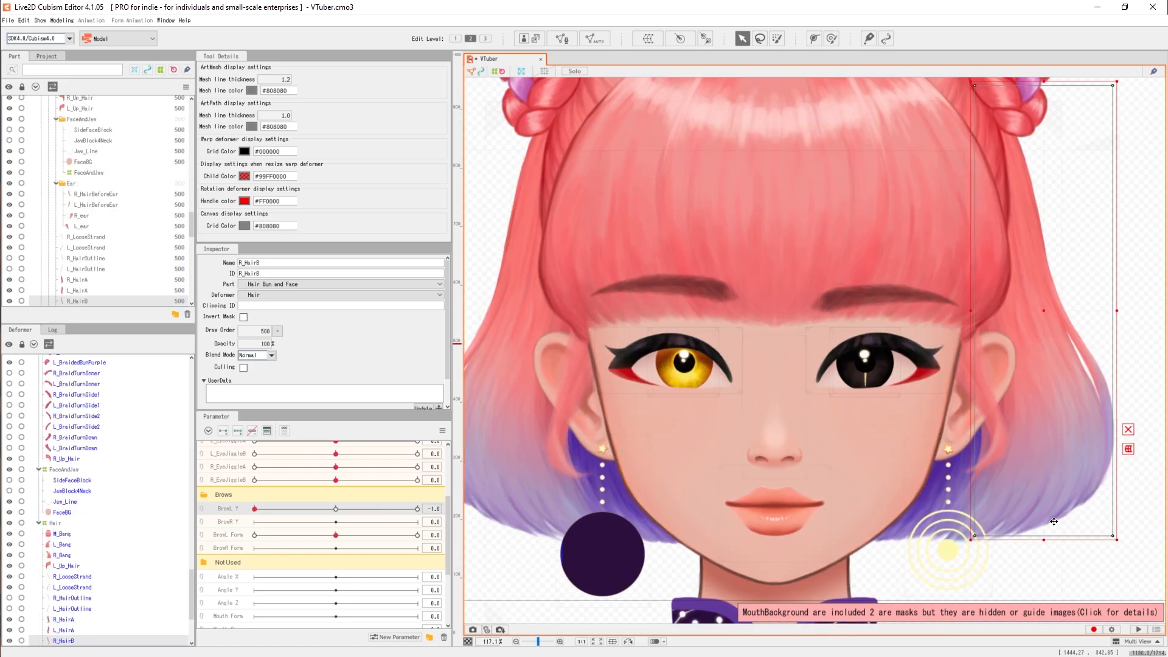
Step: Reshape R_Brow with its deform path points for BrowL Form while BrowL Y is 1.0, and test both brow parameters together
{"action": "left_click", "coordinate": [882, 273]}
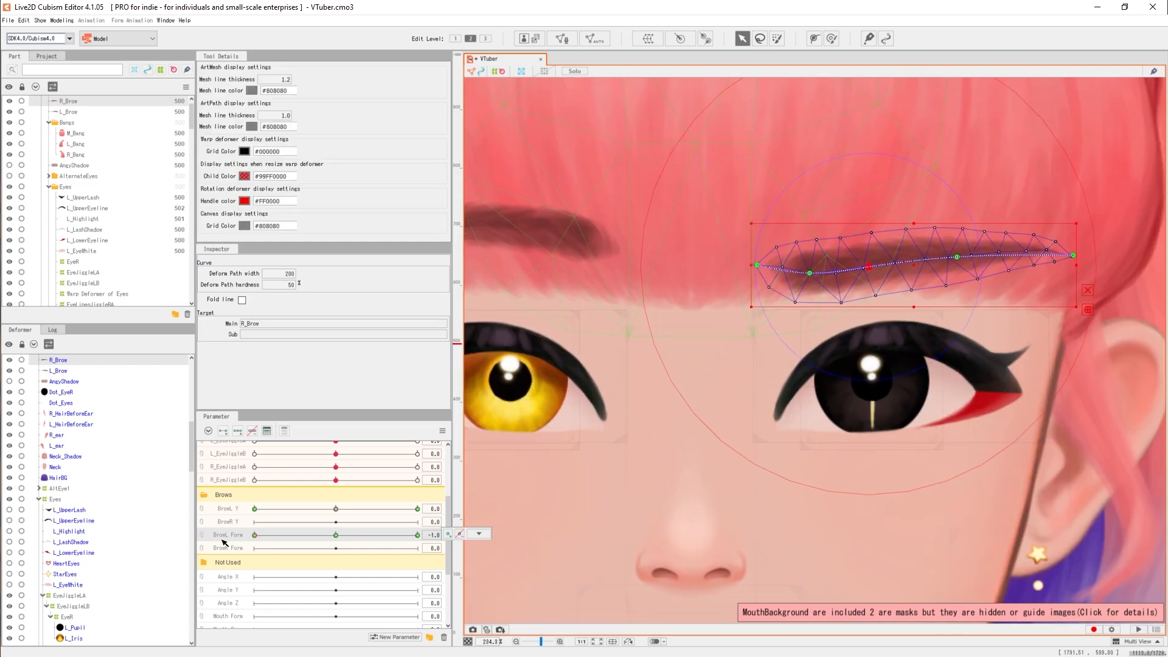
{"action": "left_click_drag", "start_coordinate": [336, 517], "coordinate": [417, 541]}
{"action": "left_click", "coordinate": [418, 504]}
{"action": "left_click", "coordinate": [868, 194]}
{"action": "left_click_drag", "start_coordinate": [868, 194], "coordinate": [868, 184]}
{"action": "left_click_drag", "start_coordinate": [418, 517], "coordinate": [335, 531]}
{"action": "left_click_drag", "start_coordinate": [807, 207], "coordinate": [807, 218]}
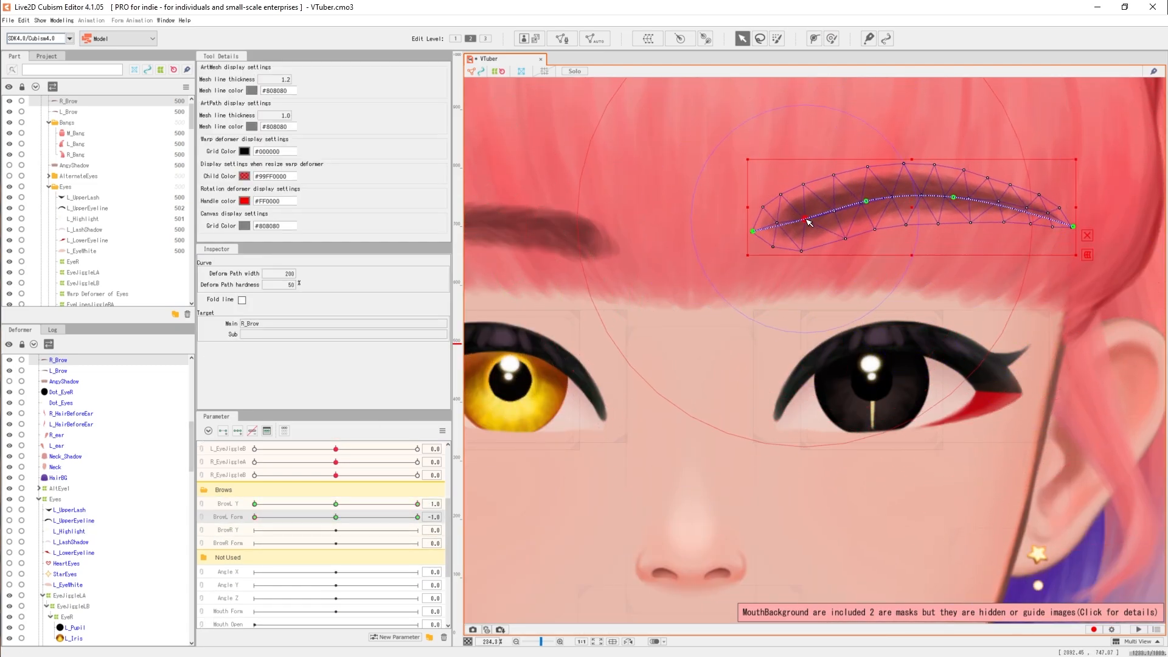
{"action": "mouse_move", "coordinate": [336, 517]}
{"action": "left_mouse_down"}
{"action": "mouse_move", "coordinate": [316, 517]}
{"action": "mouse_move", "coordinate": [331, 517]}
{"action": "left_mouse_up"}
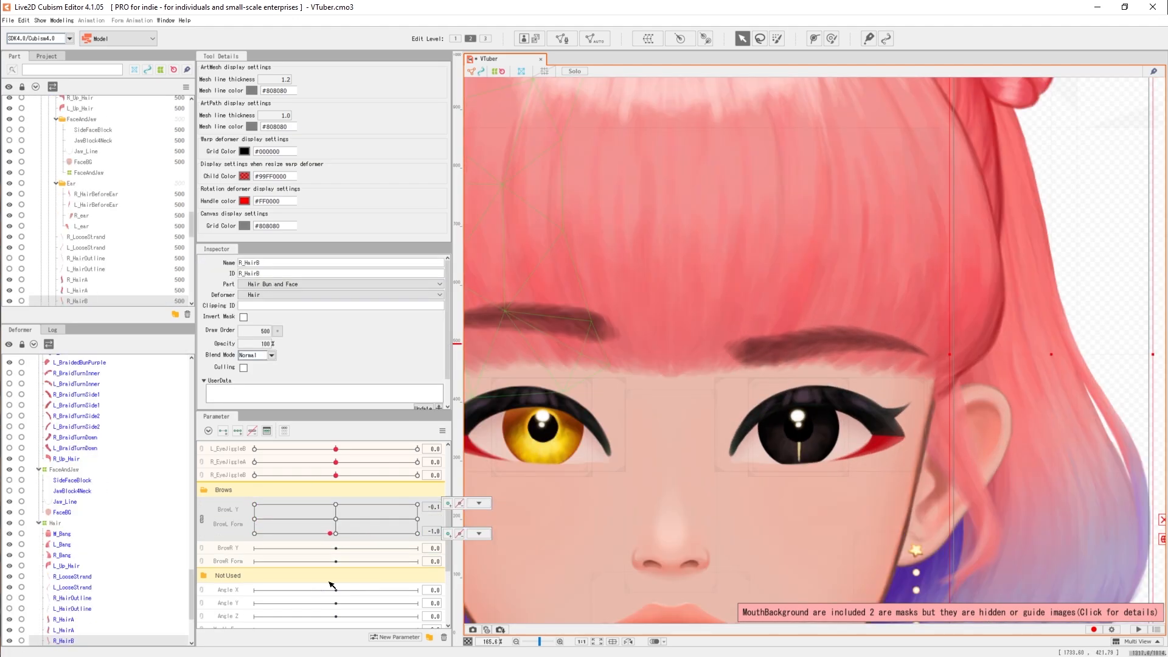
{"action": "left_click_drag", "start_coordinate": [336, 517], "coordinate": [302, 469]}
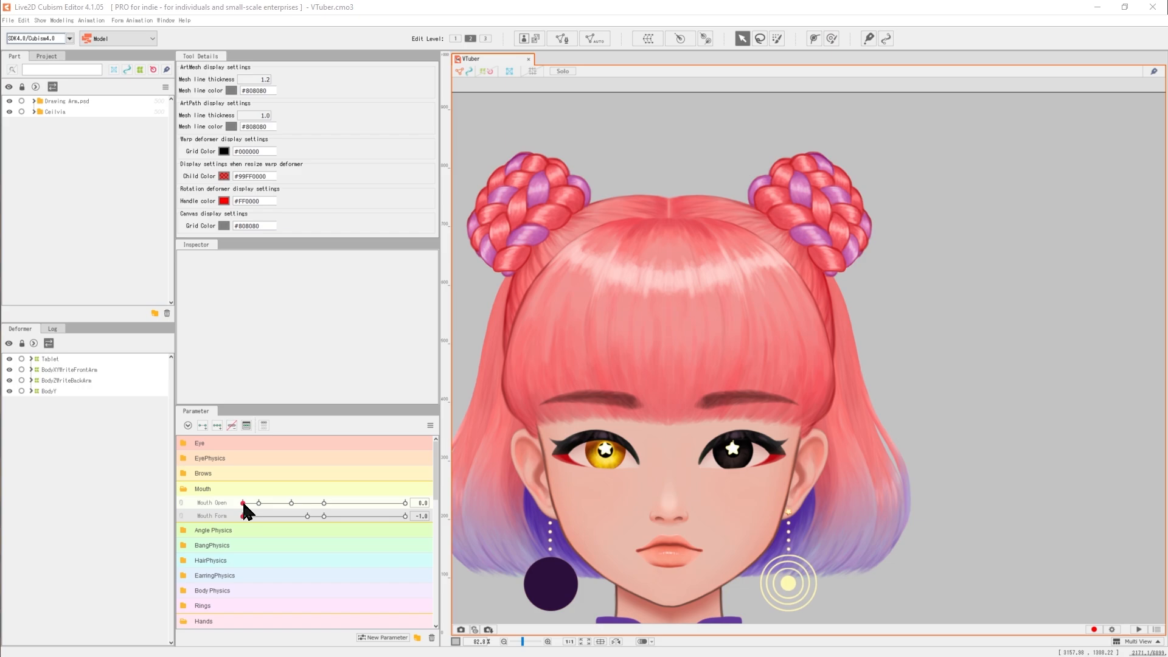
Step: Link Mouth Open and Mouth Form into one combined parameter grid and try out the mouth shapes
{"action": "mouse_move", "coordinate": [244, 504]}
{"action": "left_mouse_down"}
{"action": "mouse_move", "coordinate": [407, 512]}
{"action": "mouse_move", "coordinate": [236, 502]}
{"action": "mouse_move", "coordinate": [245, 521]}
{"action": "left_mouse_up"}
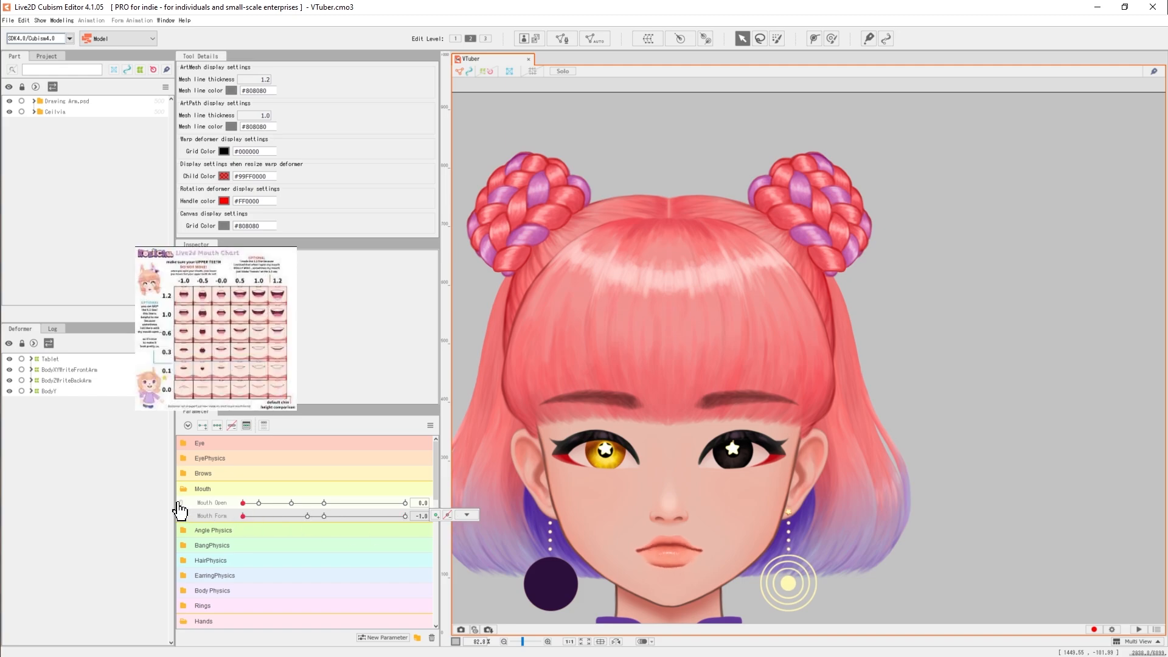
{"action": "left_click", "coordinate": [181, 509]}
{"action": "left_click_drag", "start_coordinate": [244, 528], "coordinate": [281, 516]}
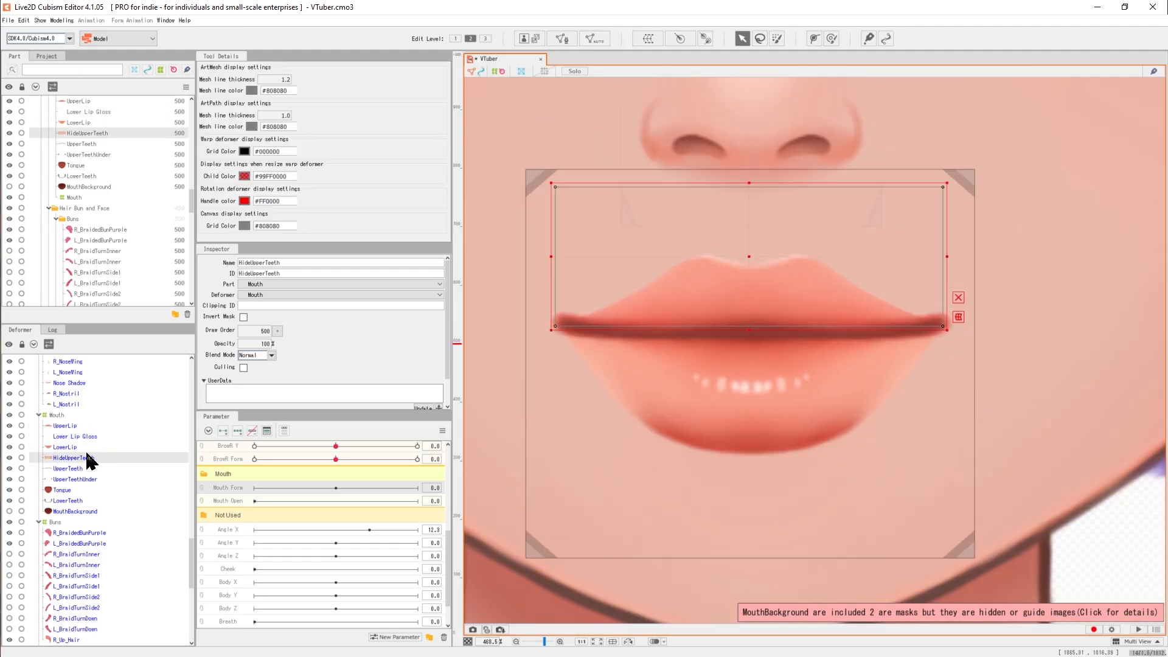
Step: Place a deform path point along the upper edge of the LowerLip mesh
{"action": "left_click", "coordinate": [67, 469]}
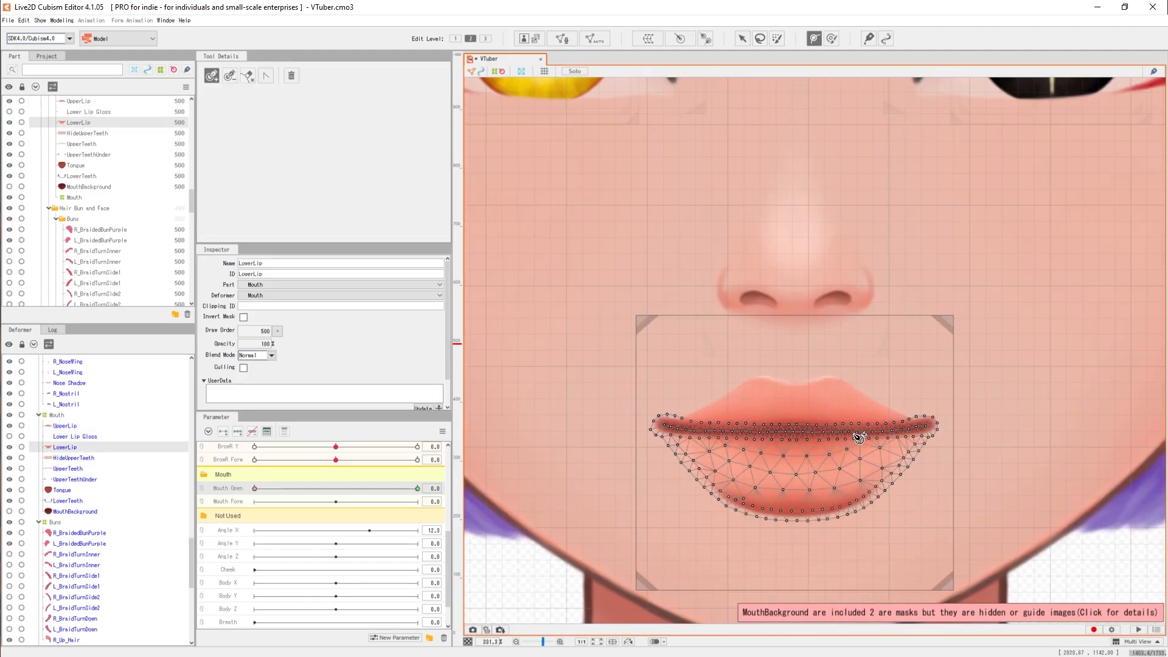
{"action": "left_click", "coordinate": [841, 432]}
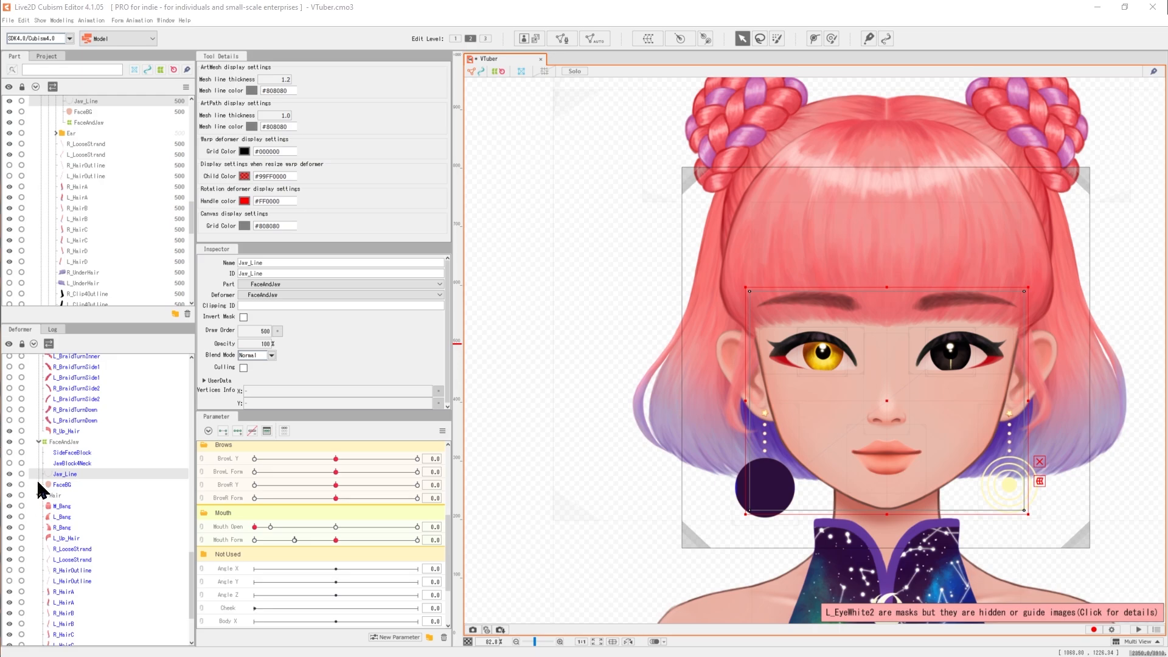
Step: Glue Jaw_Line and FaceBG together by binding their matching vertices in mesh editing, and apply the mesh edit
{"action": "left_click", "coordinate": [71, 485], "text": "ctrl"}
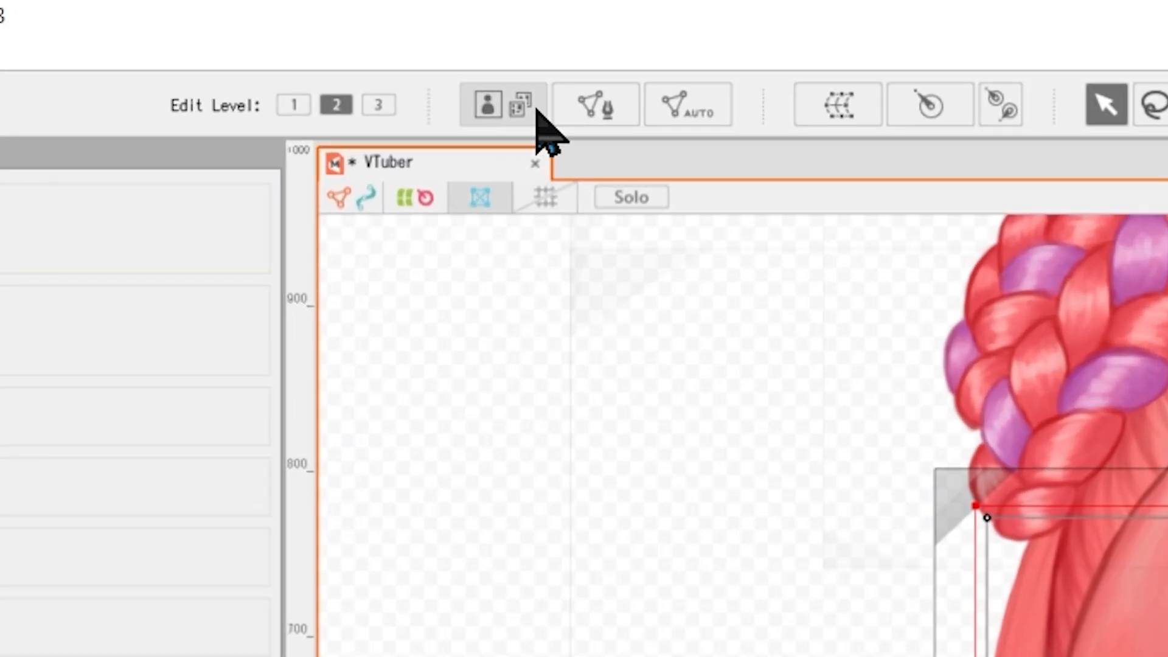
{"action": "left_click", "coordinate": [566, 72]}
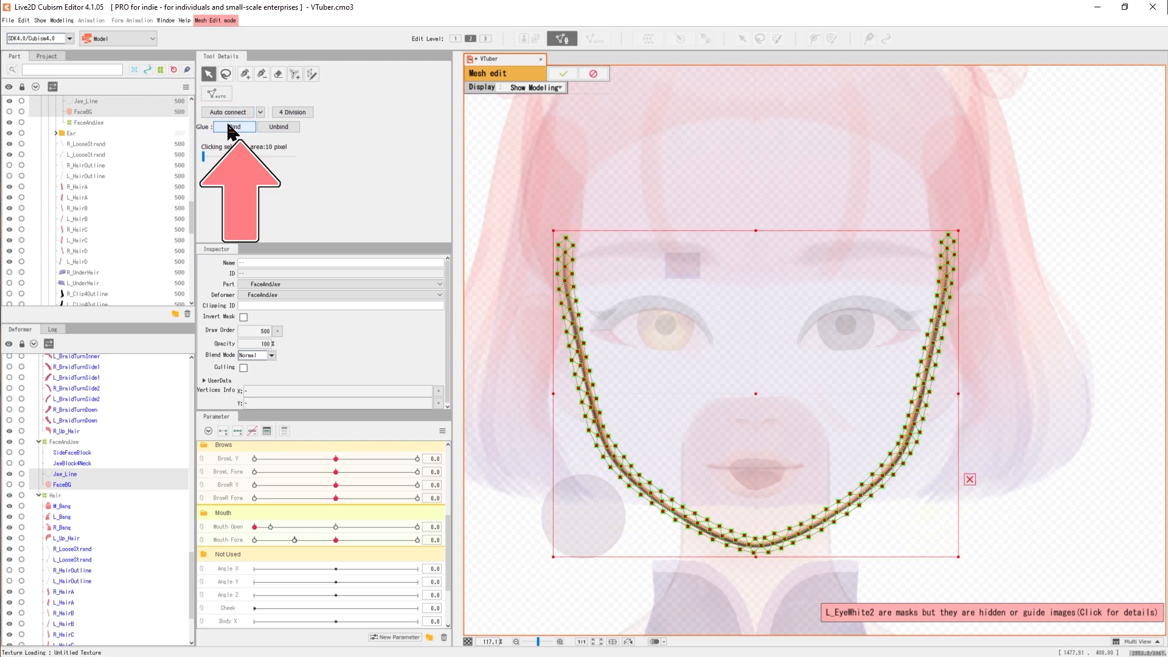
{"action": "left_click", "coordinate": [560, 75]}
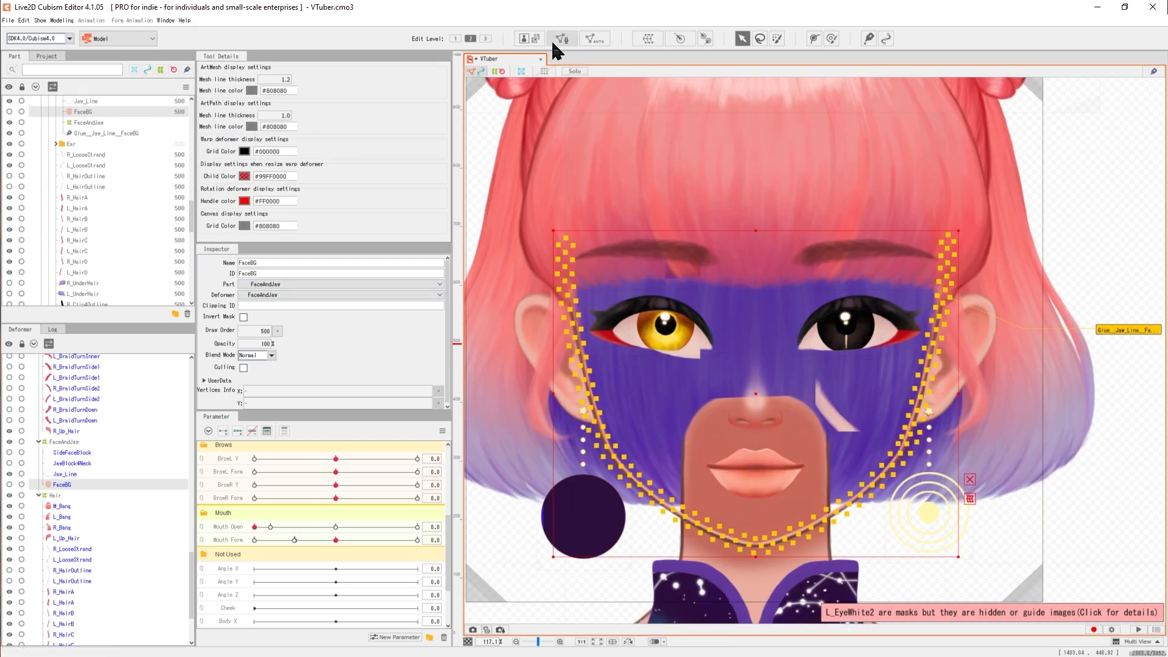
Step: Open the FaceBG mesh for manual editing
{"action": "left_click", "coordinate": [558, 40]}
{"action": "left_click", "coordinate": [563, 73]}
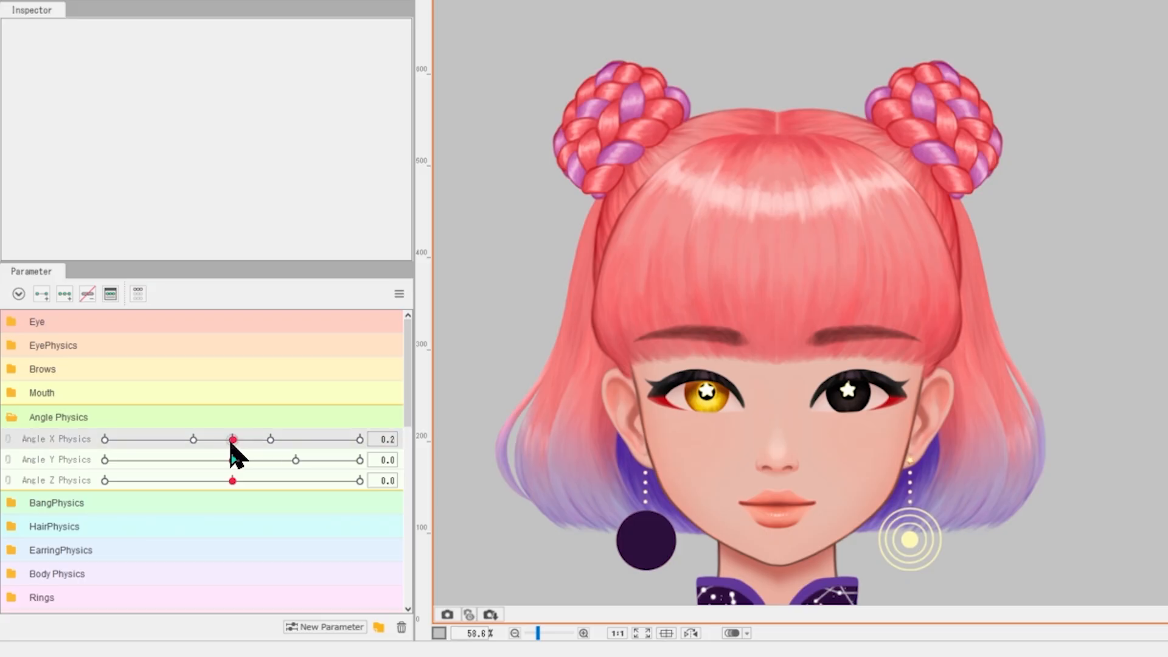
Step: Try out the Angle X, Angle Y and Angle Z Physics parameters on the head
{"action": "left_click_drag", "start_coordinate": [232, 441], "coordinate": [357, 461]}
{"action": "left_click", "coordinate": [233, 461]}
{"action": "left_click_drag", "start_coordinate": [237, 490], "coordinate": [398, 531]}
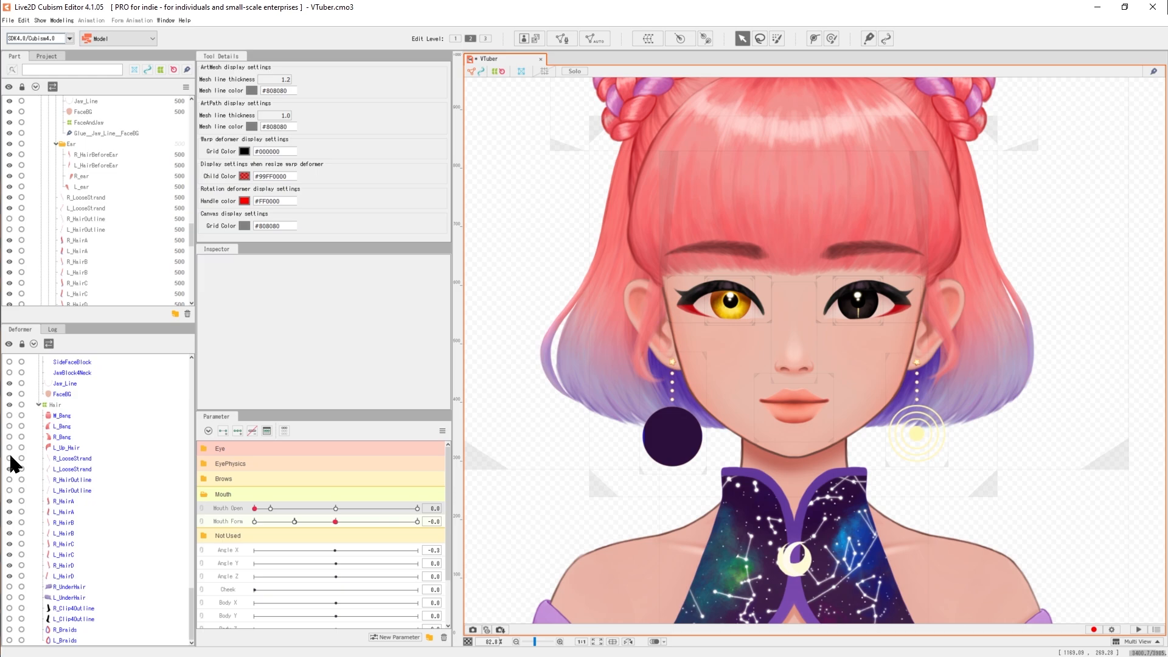
Step: Hide the hair and earring parts, leaving the bare head with its face and both ears shown
{"action": "left_click", "coordinate": [12, 487]}
{"action": "left_click", "coordinate": [13, 547]}
{"action": "left_click", "coordinate": [13, 570]}
{"action": "left_click", "coordinate": [9, 506]}
{"action": "left_click", "coordinate": [9, 496]}
{"action": "scroll", "coordinate": [81, 221], "scroll_direction": "up", "scroll_amount": 10}
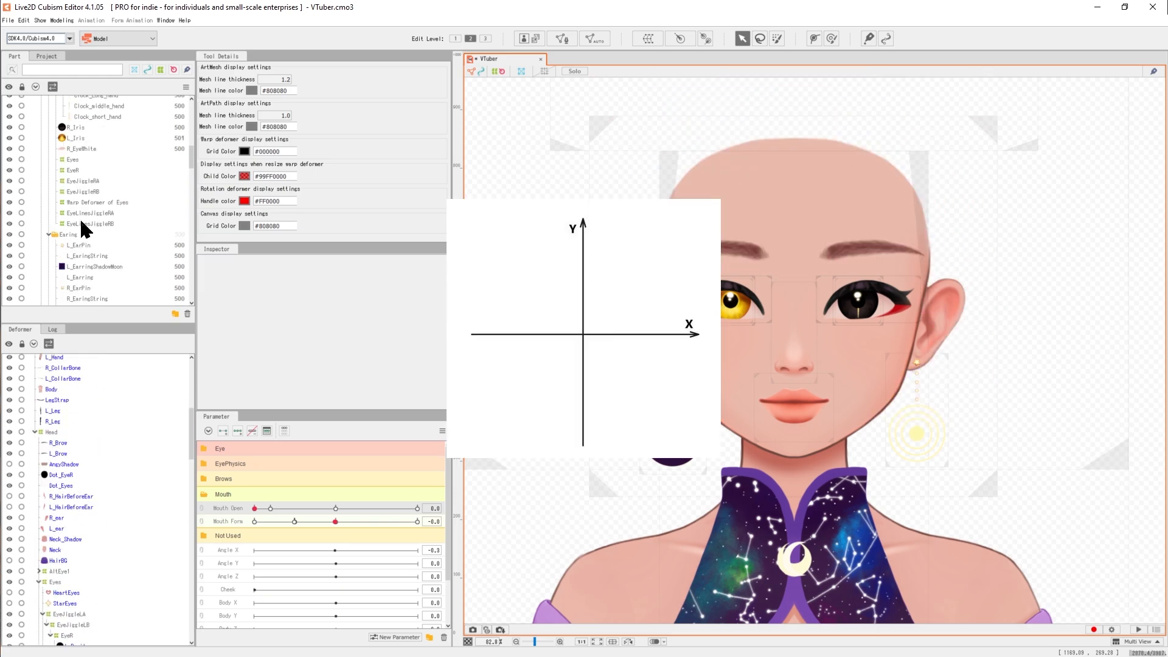
{"action": "scroll", "coordinate": [81, 222], "scroll_direction": "down", "scroll_amount": 1}
{"action": "left_click_drag", "start_coordinate": [9, 166], "coordinate": [9, 198]}
{"action": "scroll", "coordinate": [15, 207], "scroll_direction": "up", "scroll_amount": 1}
{"action": "left_click", "coordinate": [9, 117]}
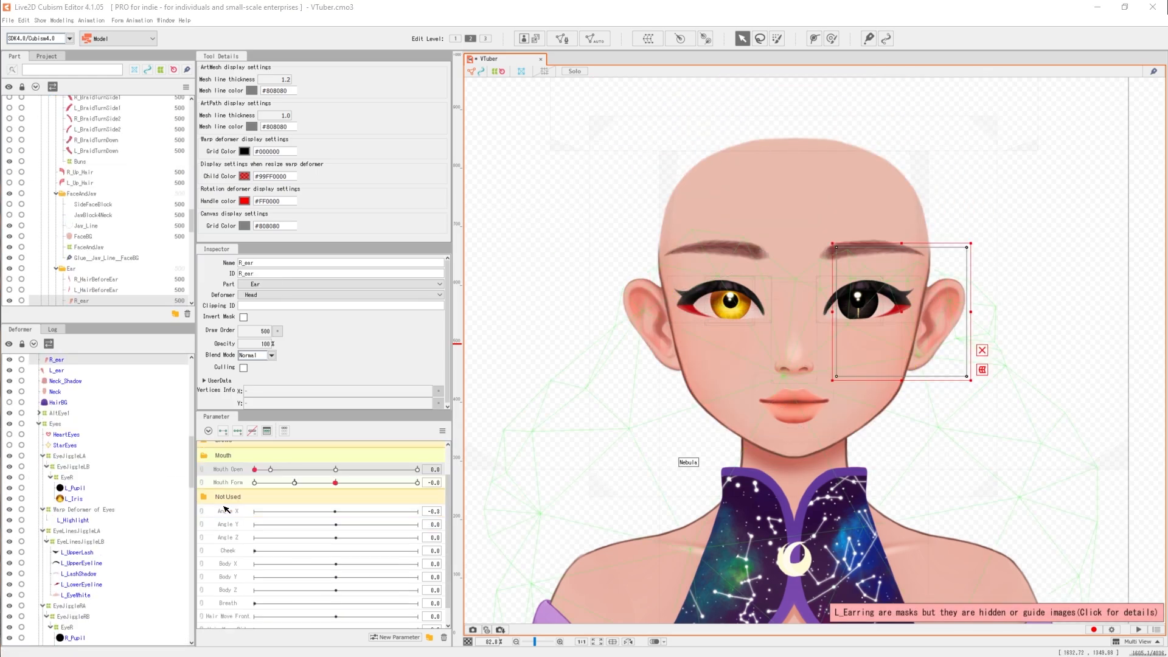
Step: Create the parameters Angle X Physics, Angle Y Physics and Angle Z Physics, each ranging from -30 to 30 with default 0
{"action": "type", "text": "Angle X Physics"}
{"action": "key", "text": "Tab"}
{"action": "type", "text": "AngleX"}
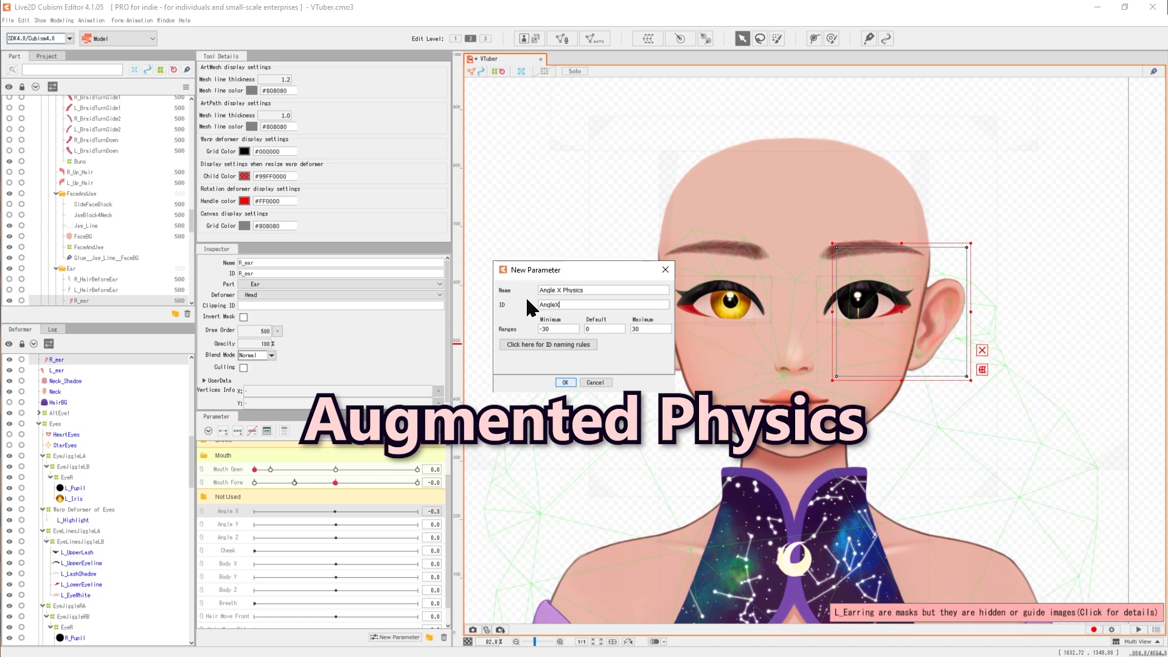
{"action": "key", "text": "Return"}
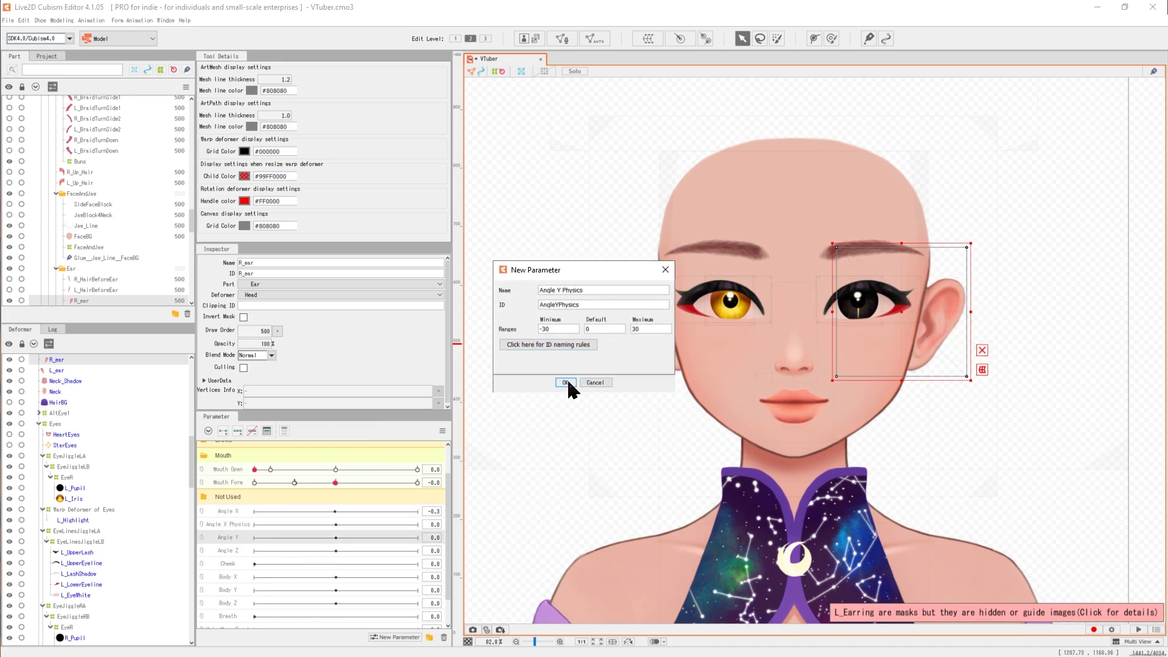
{"action": "left_click", "coordinate": [566, 383]}
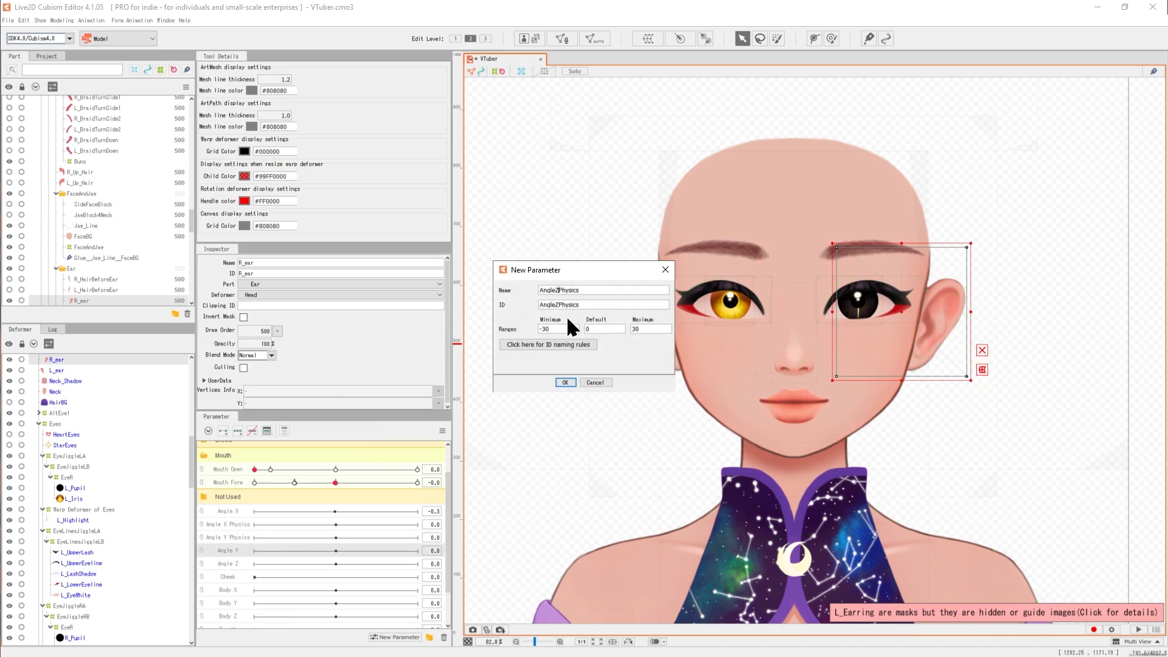
{"action": "left_click", "coordinate": [565, 382]}
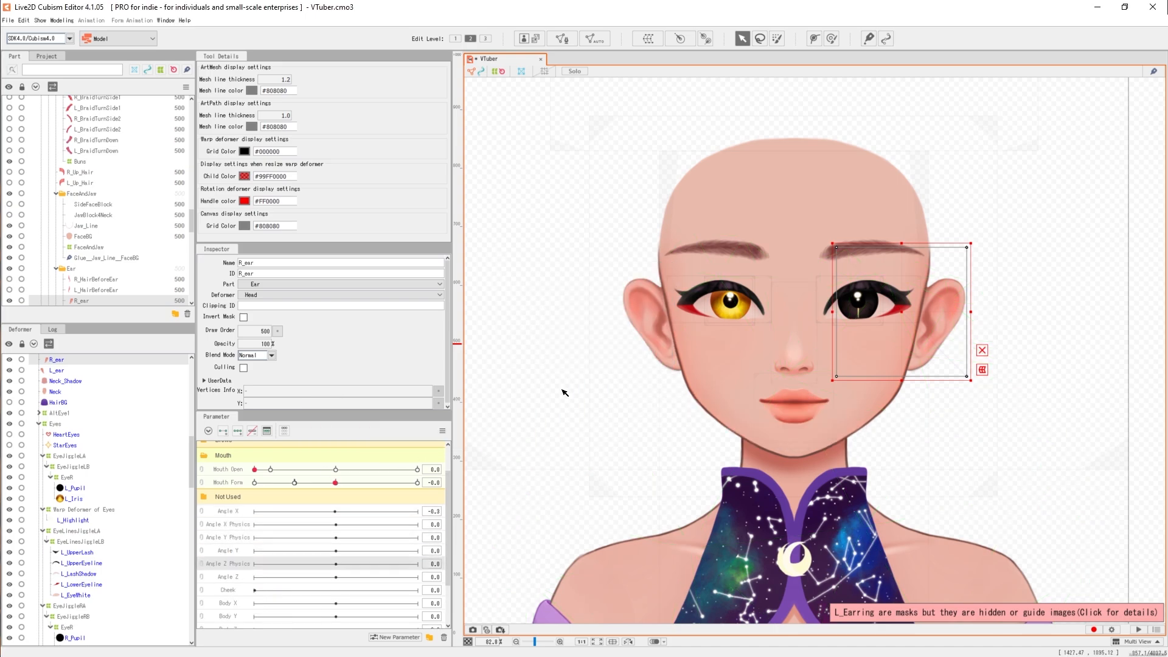
Step: Create a green parameter folder below Not Used and reposition Angle X Physics to group it
{"action": "left_click", "coordinate": [270, 579]}
{"action": "right_click", "coordinate": [226, 513]}
{"action": "left_click", "coordinate": [243, 522]}
{"action": "left_click", "coordinate": [592, 317]}
{"action": "left_click", "coordinate": [563, 385]}
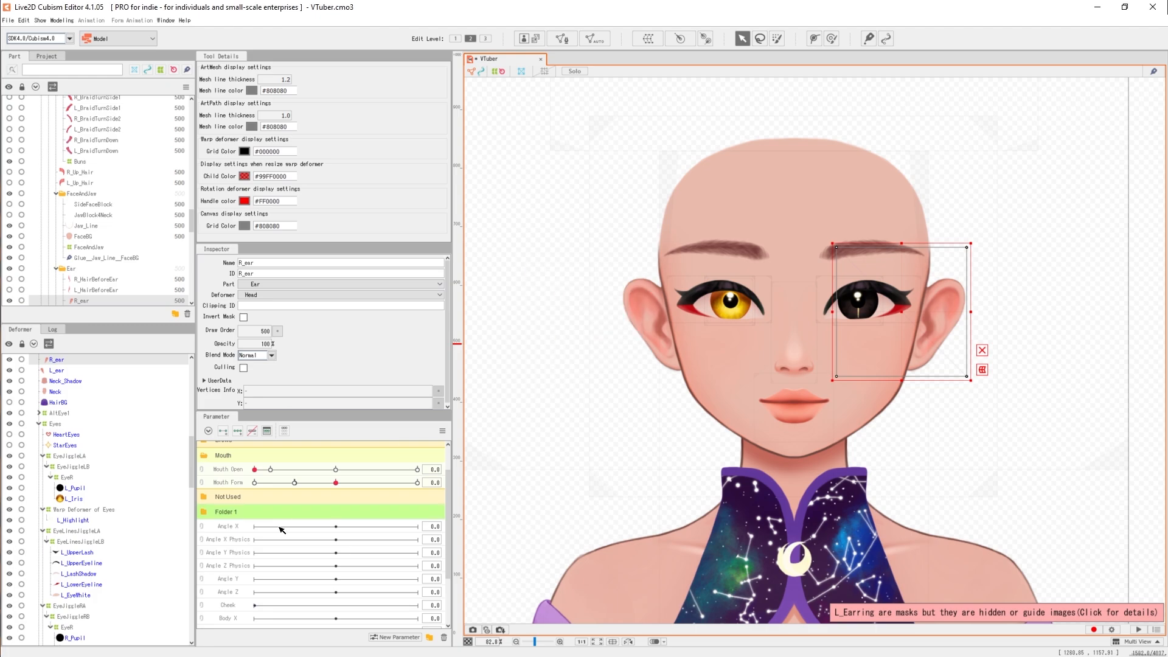
{"action": "left_click_drag", "start_coordinate": [229, 540], "coordinate": [218, 502]}
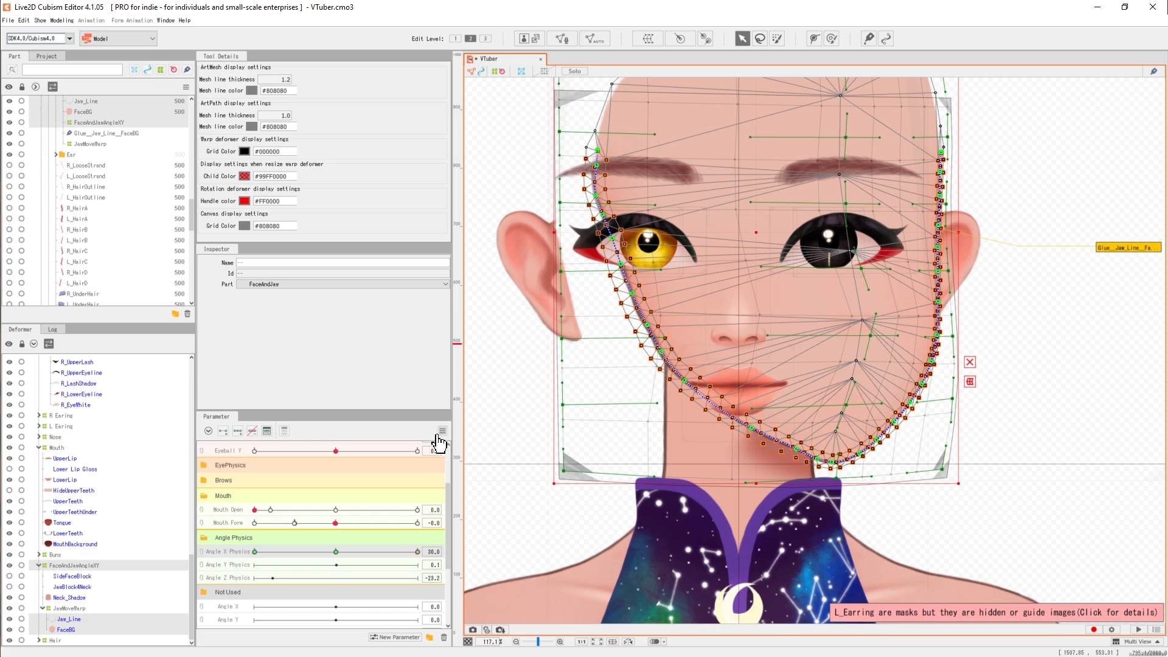
Step: Reflect the Angle X Physics 30.0 shapes of FaceBG, Jaw_Line and FaceAndJawAngleXY horizontally about the guide, and test the head turn
{"action": "left_click", "coordinate": [442, 431]}
{"action": "left_click", "coordinate": [494, 509]}
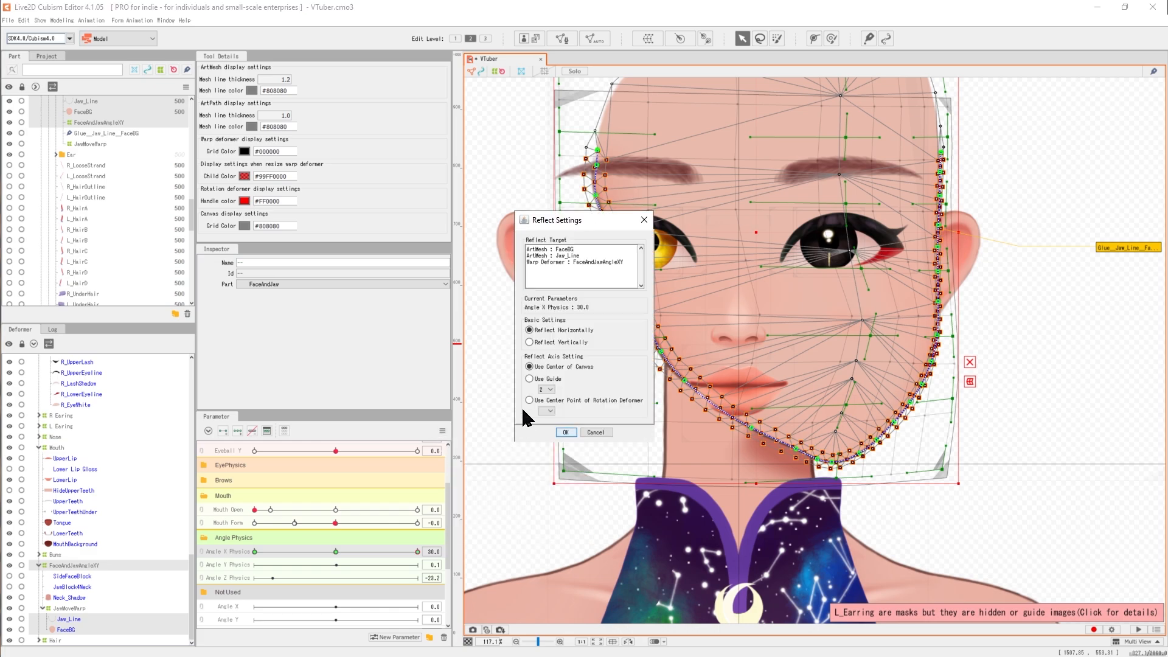
{"action": "left_click", "coordinate": [550, 380]}
{"action": "left_click", "coordinate": [565, 433]}
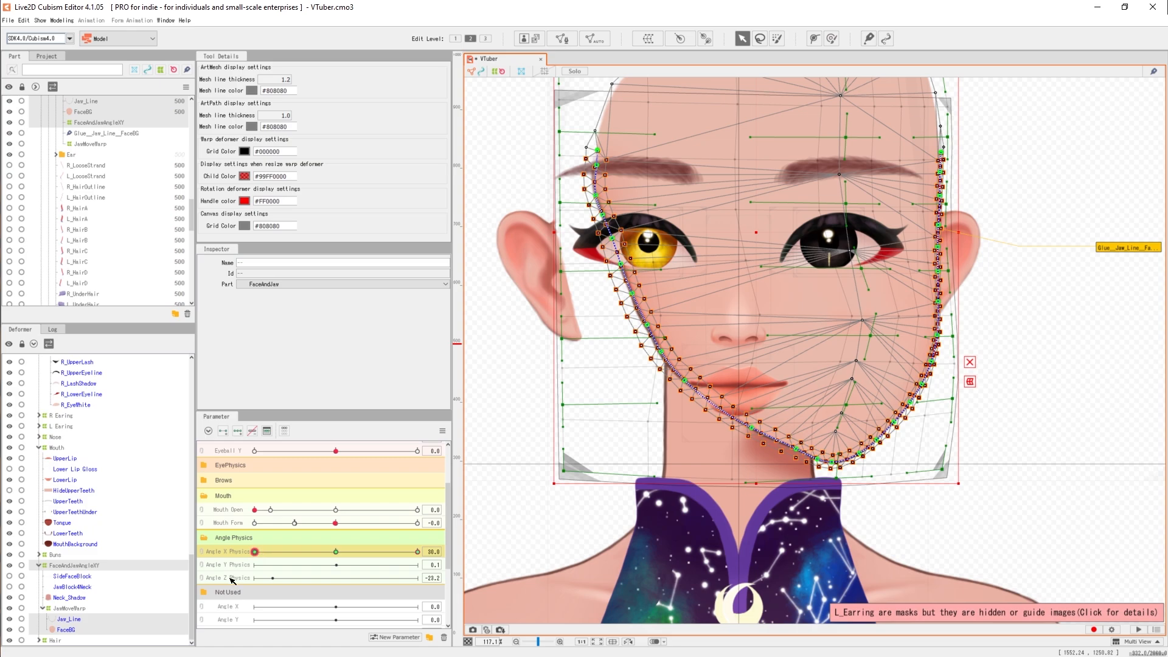
{"action": "left_click", "coordinate": [996, 116]}
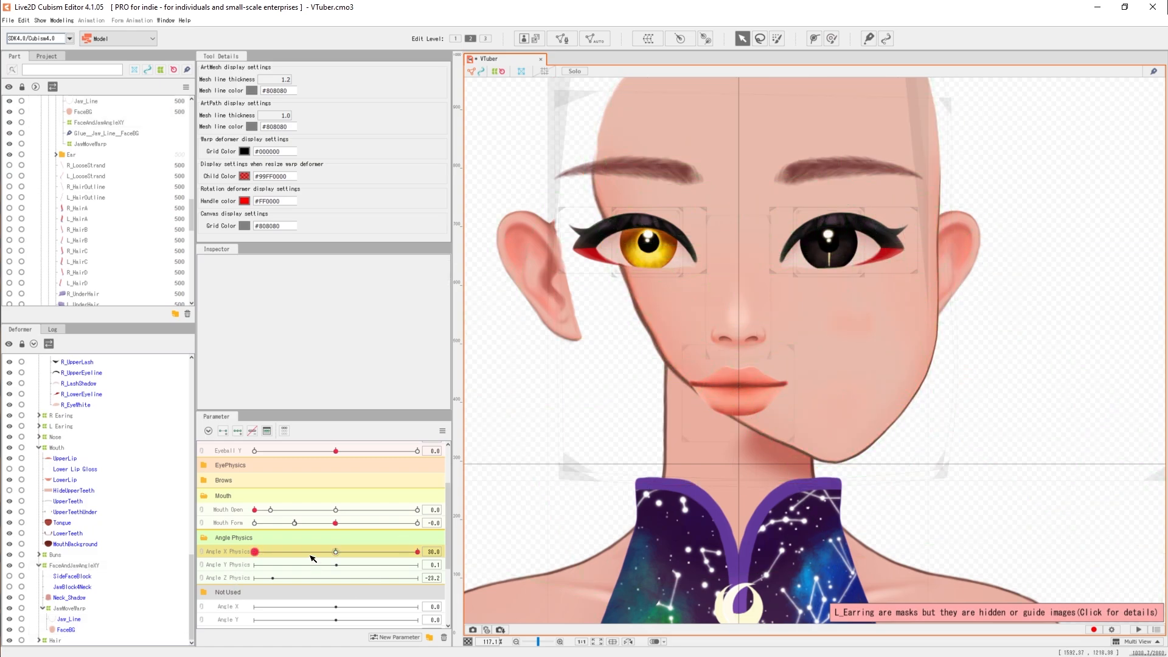
{"action": "left_click_drag", "start_coordinate": [313, 558], "coordinate": [469, 572]}
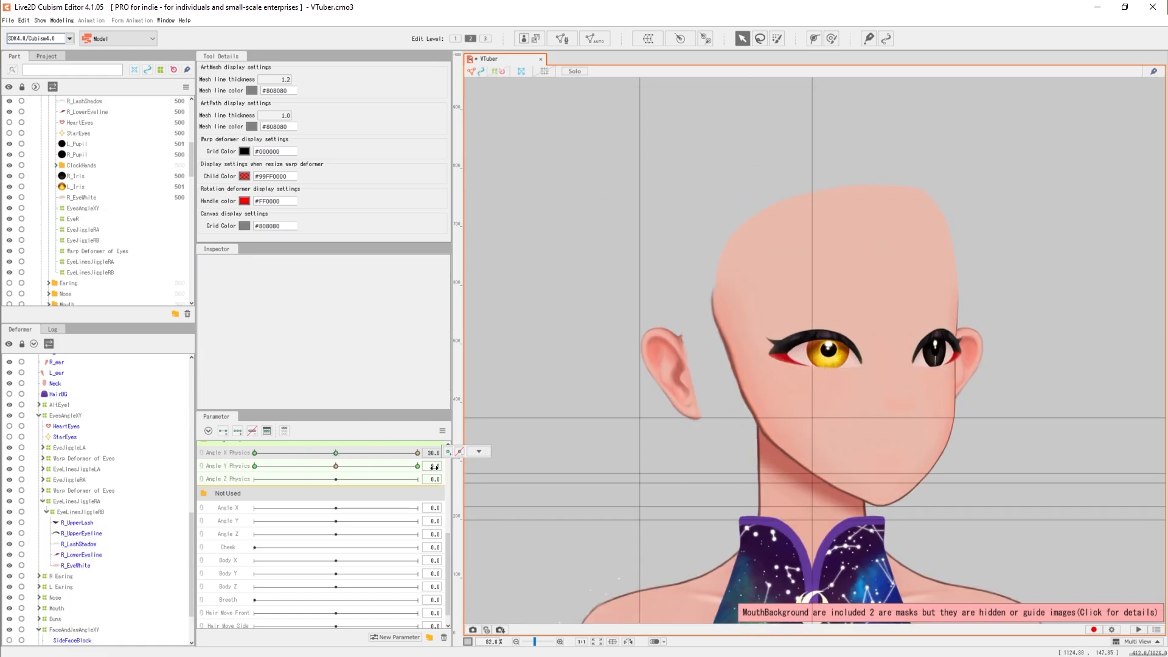
Step: Fade R_NoseLine to 0% opacity at Angle X Physics -30.0 and test how the nose turns
{"action": "scroll", "coordinate": [389, 564], "scroll_direction": "up", "scroll_amount": 10}
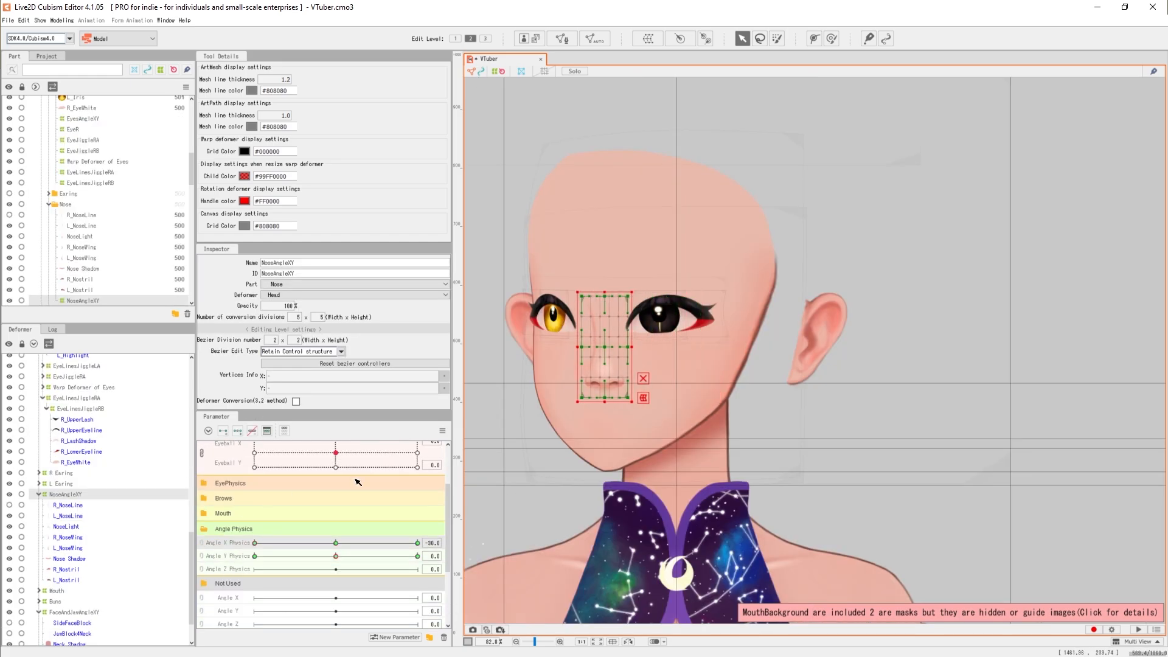
{"action": "scroll", "coordinate": [585, 408], "scroll_direction": "up", "scroll_amount": 3}
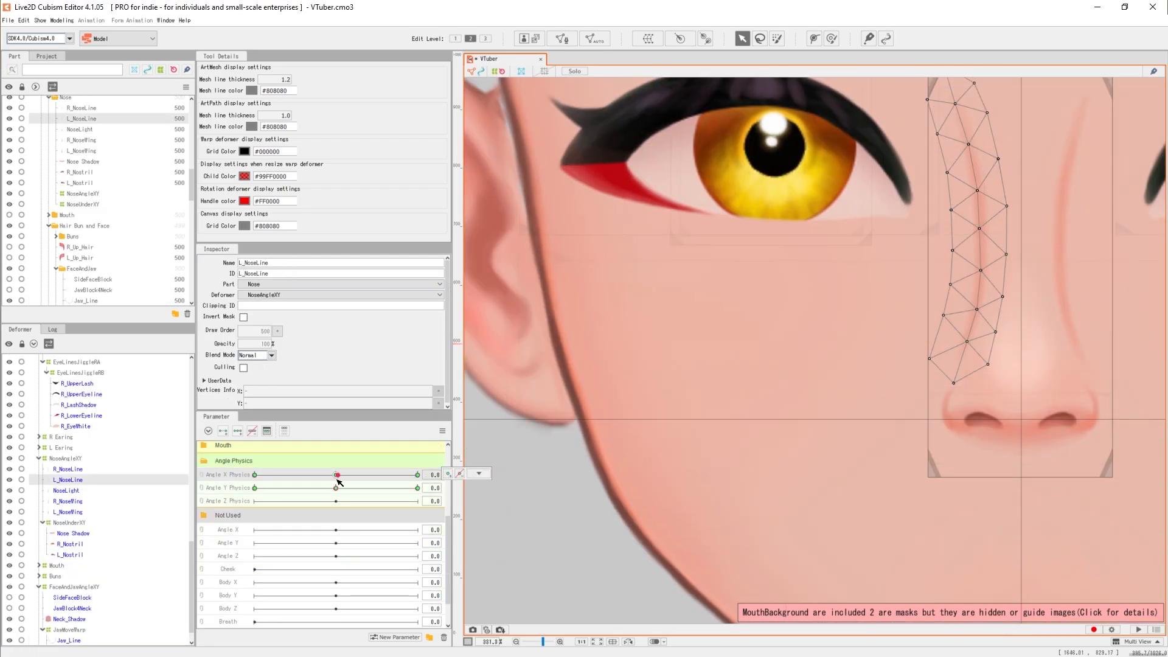
{"action": "mouse_move", "coordinate": [336, 475]}
{"action": "left_mouse_down"}
{"action": "mouse_move", "coordinate": [292, 488]}
{"action": "mouse_move", "coordinate": [335, 475]}
{"action": "left_mouse_up"}
{"action": "left_click", "coordinate": [67, 469]}
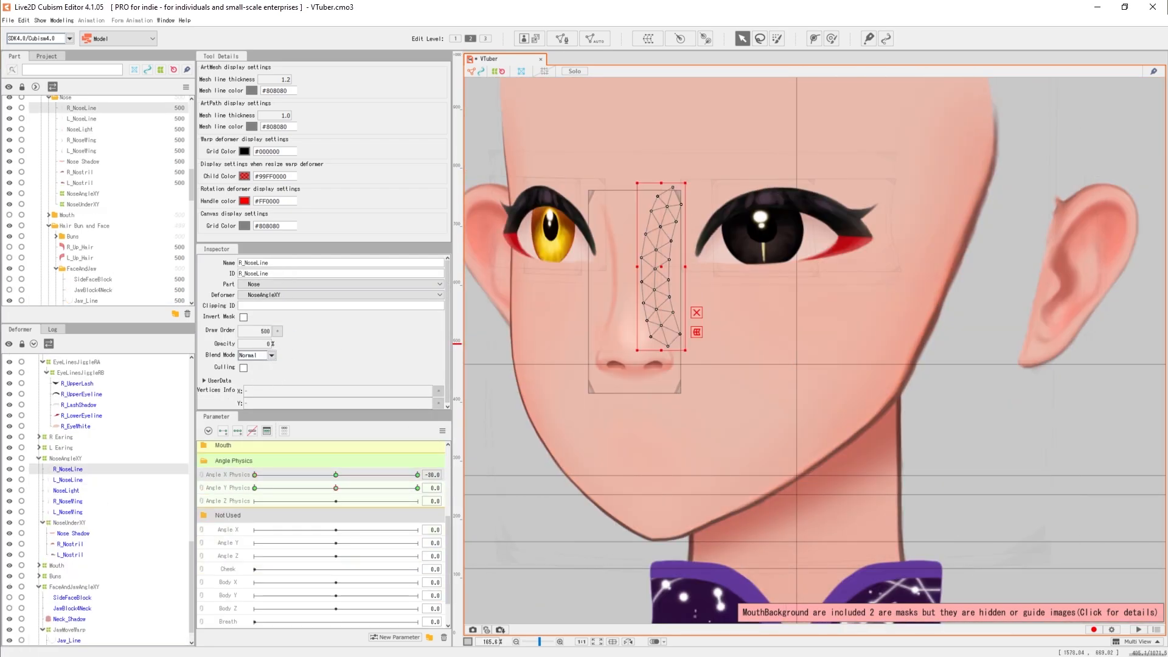
{"action": "key", "text": "Escape"}
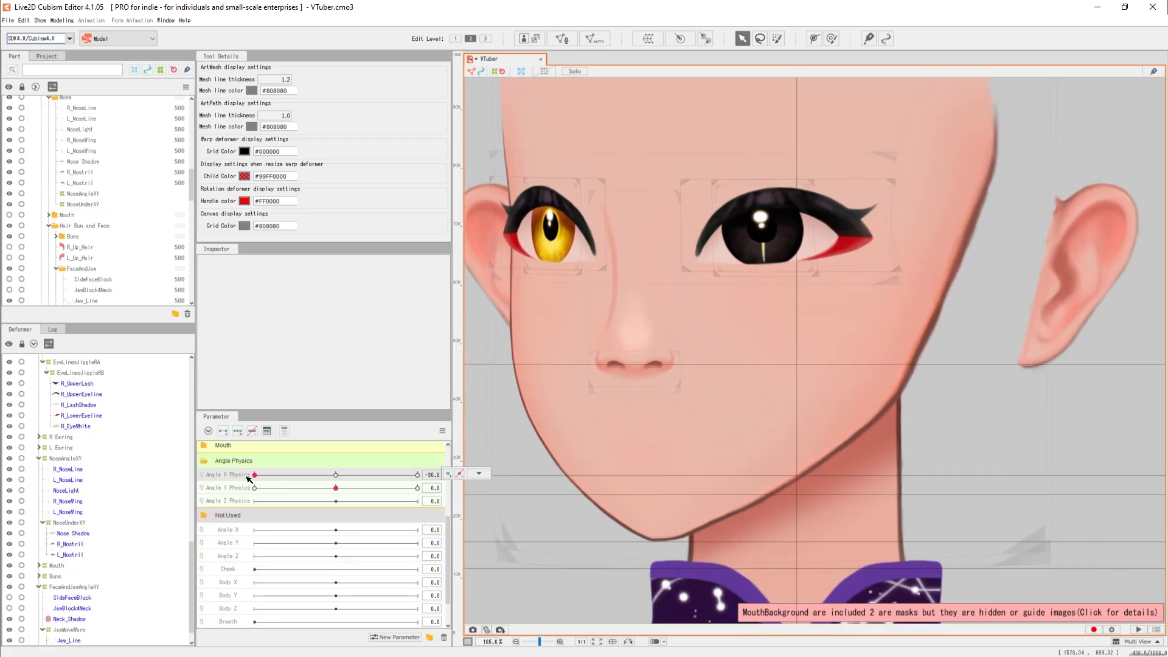
{"action": "left_click_drag", "start_coordinate": [335, 475], "coordinate": [311, 484]}
{"action": "left_click", "coordinate": [140, 483]}
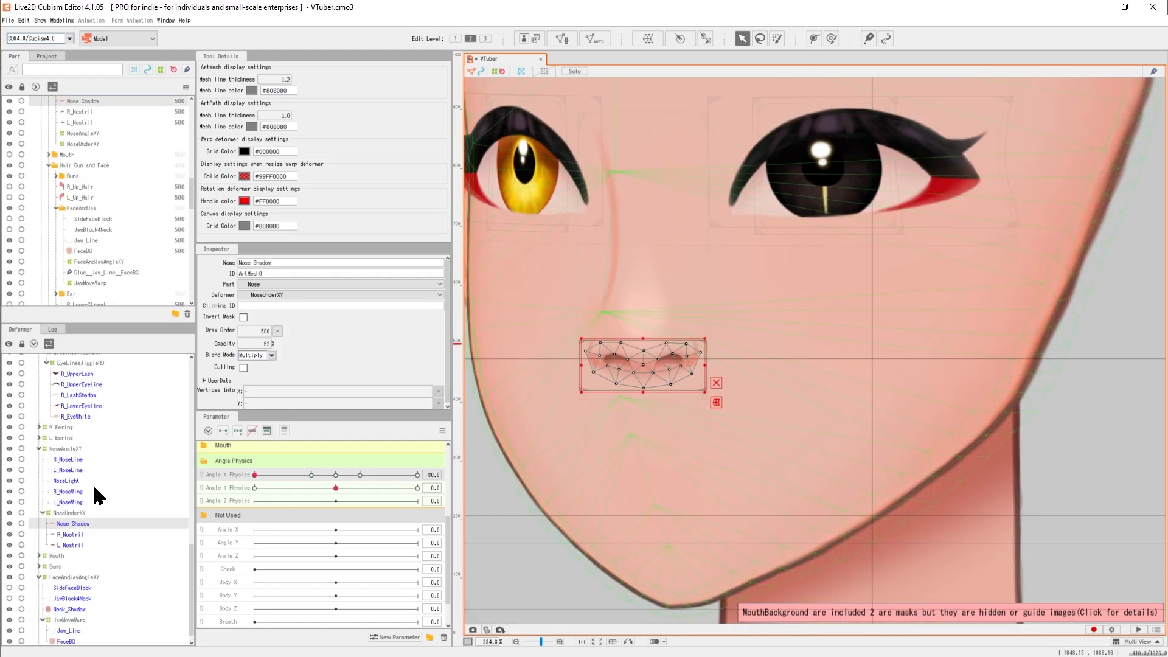
Step: Adjust the NoseUnderXY warp deformer around the nostrils at Angle X Physics -30.0
{"action": "left_click", "coordinate": [69, 513]}
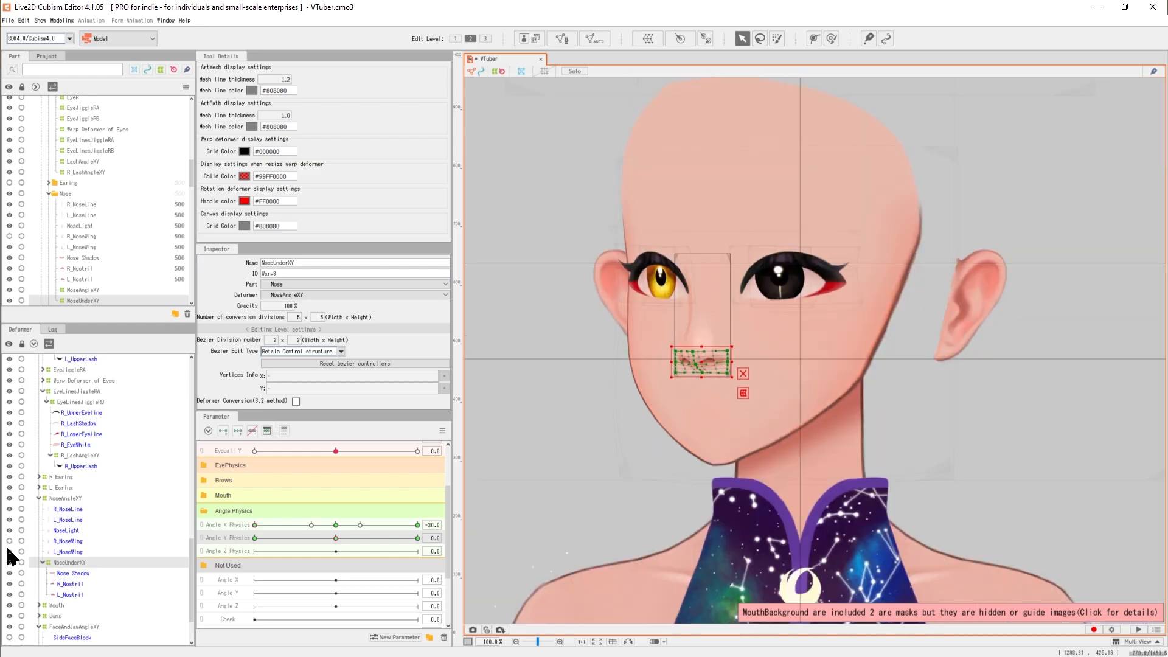
{"action": "scroll", "coordinate": [682, 334], "scroll_direction": "up", "scroll_amount": 5}
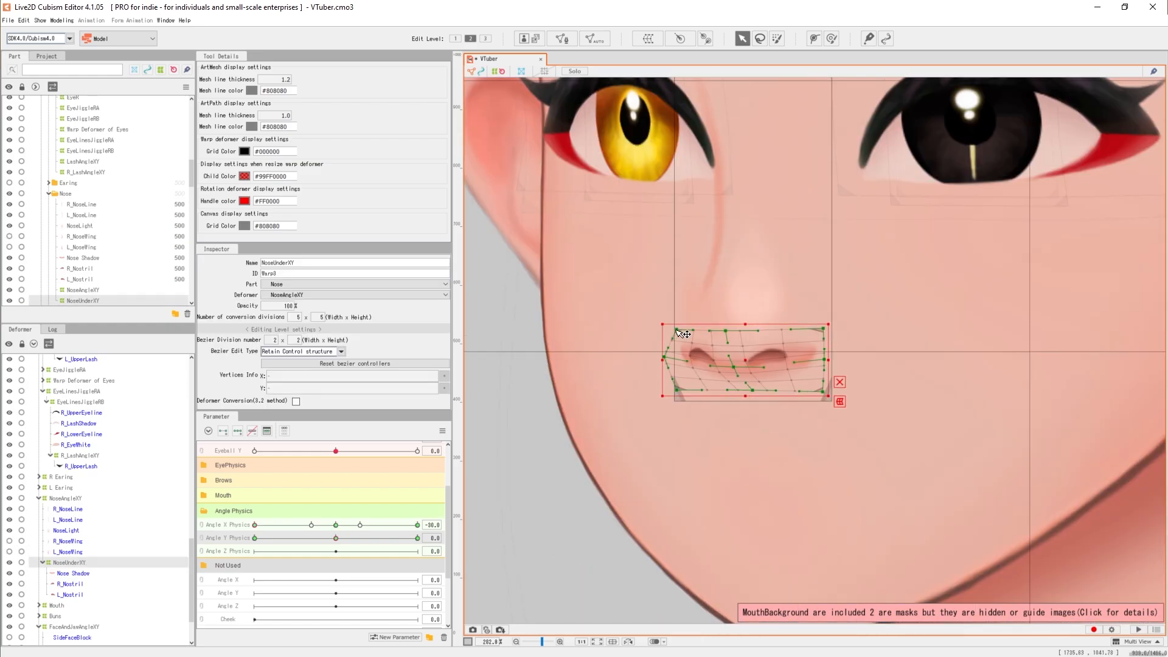
{"action": "scroll", "coordinate": [735, 368], "scroll_direction": "down", "scroll_amount": 5}
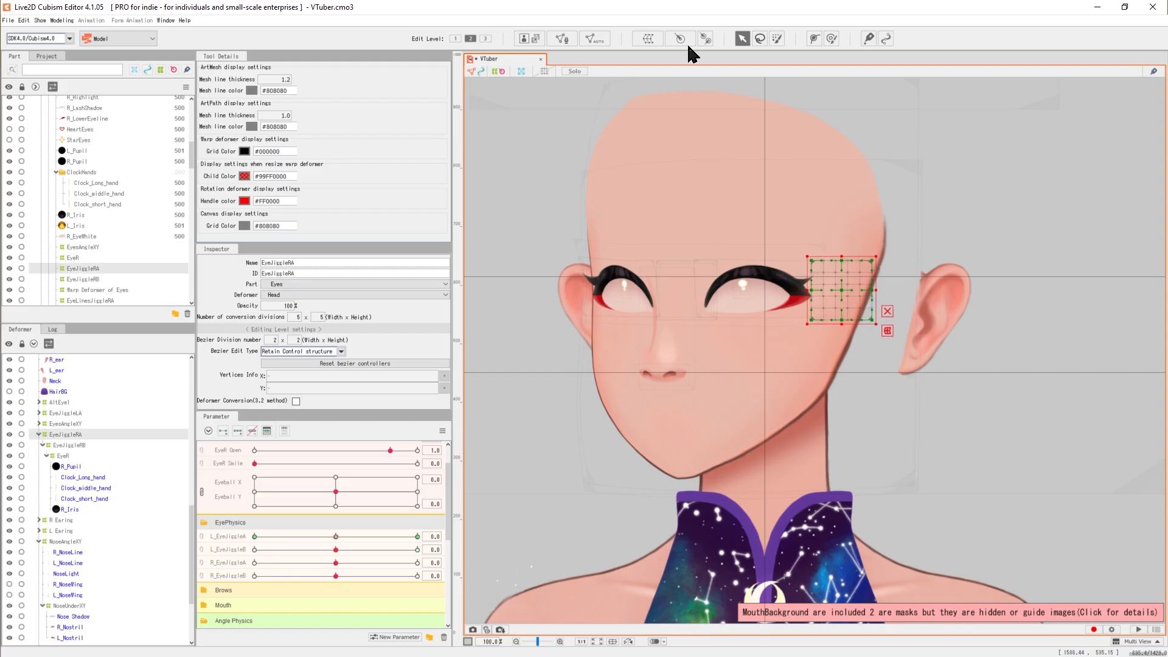
Step: Create a warp deformer named R_EyeBallXY as the parent of EyeJiggleRA
{"action": "left_click", "coordinate": [648, 38]}
{"action": "type", "text": "EyeBallXY"}
{"action": "left_click", "coordinate": [700, 507]}
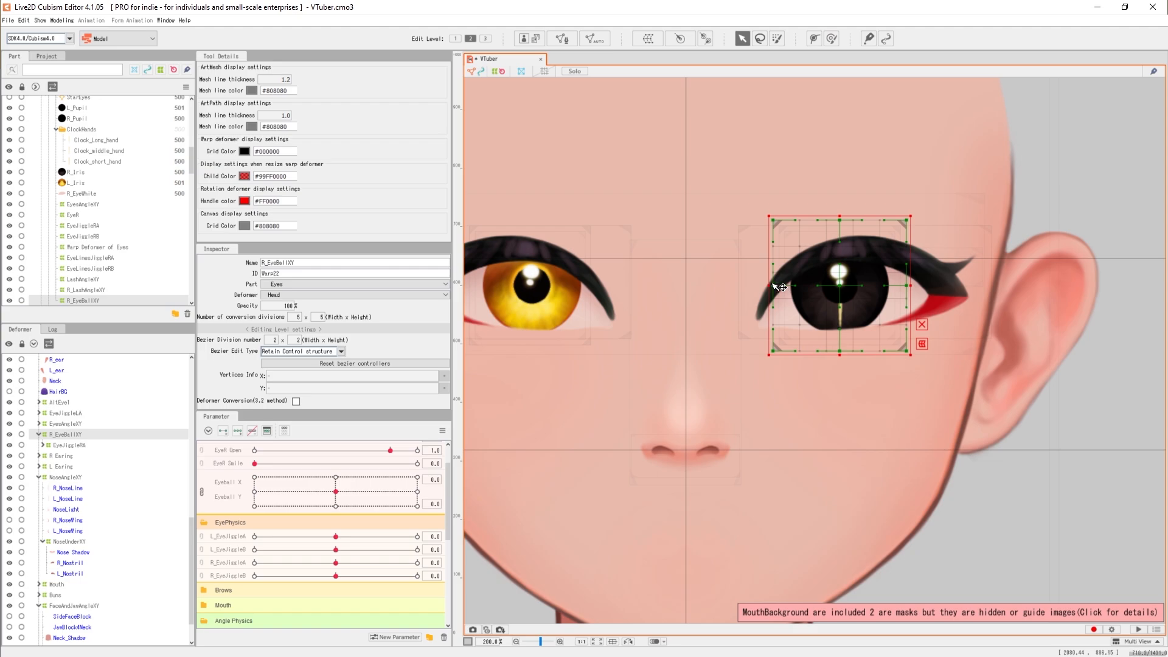
{"action": "left_click", "coordinate": [65, 434]}
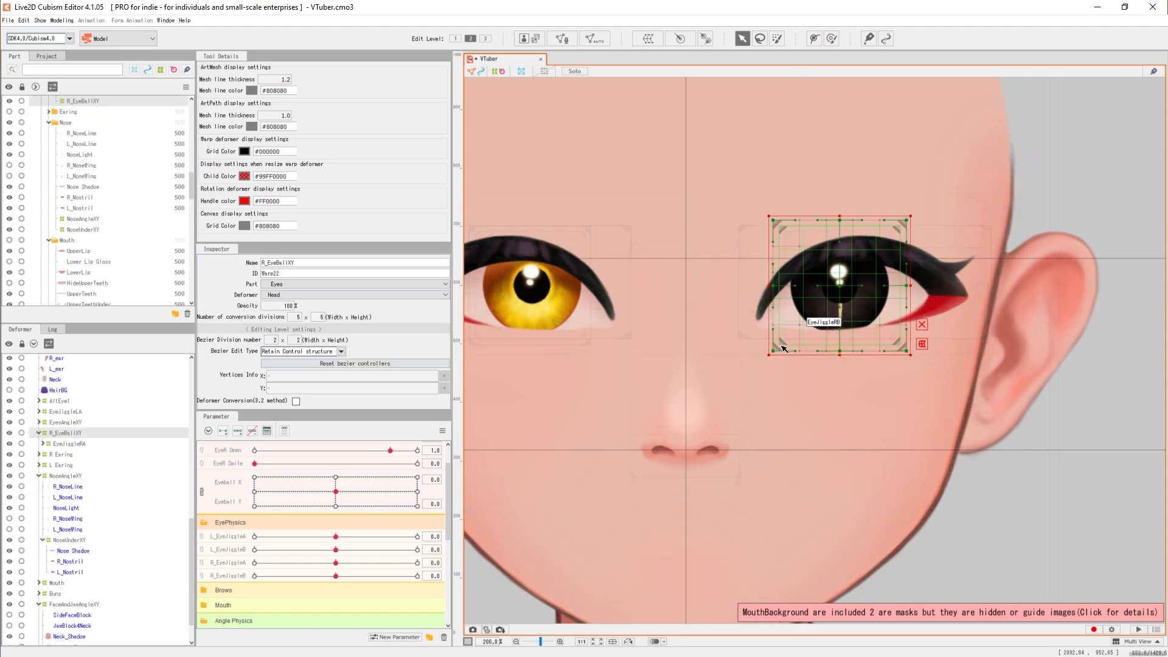
Step: Create a warp deformer named L_EyeBallXY as the parent of EyeJiggleLA
{"action": "left_click", "coordinate": [66, 411]}
{"action": "left_click", "coordinate": [648, 38]}
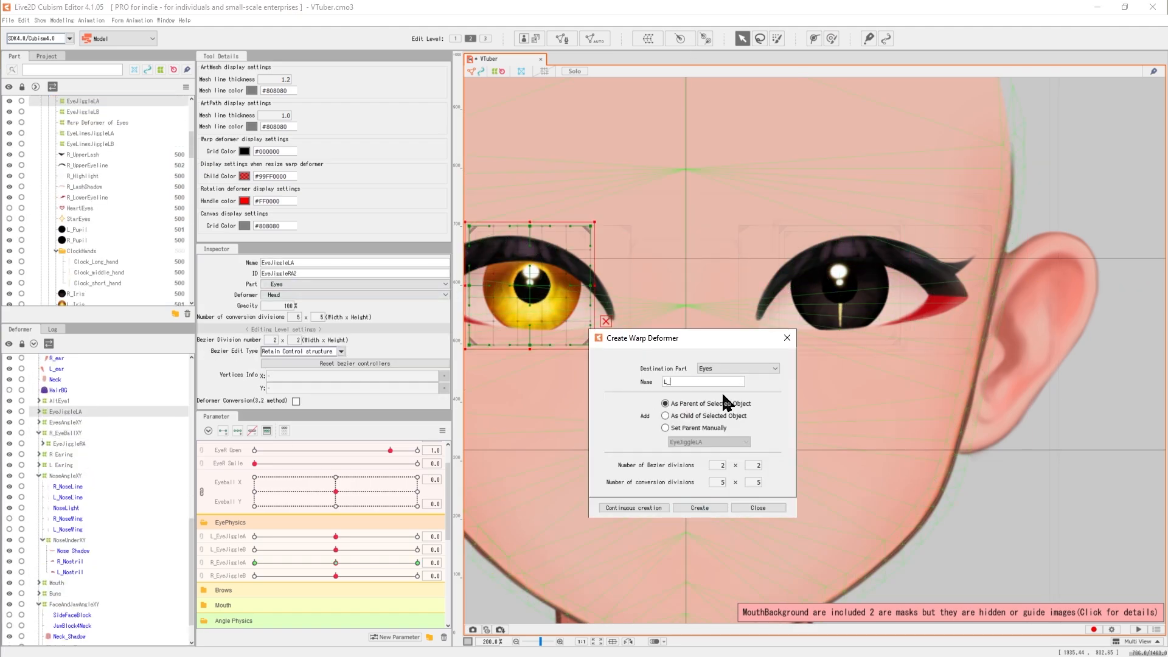
{"action": "left_click", "coordinate": [700, 507]}
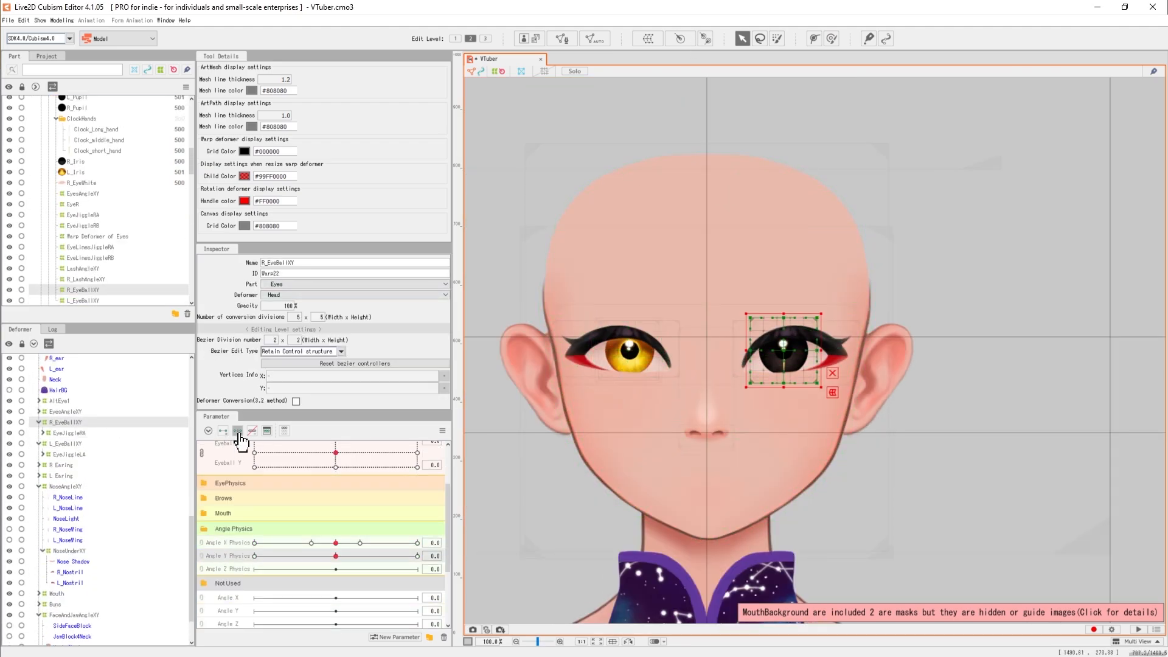
Step: Shape L_EyeBallXY to the turned eye at Eyeball X -1.0 and Angle X Physics -30.0, and open the parameter options
{"action": "left_click", "coordinate": [139, 446]}
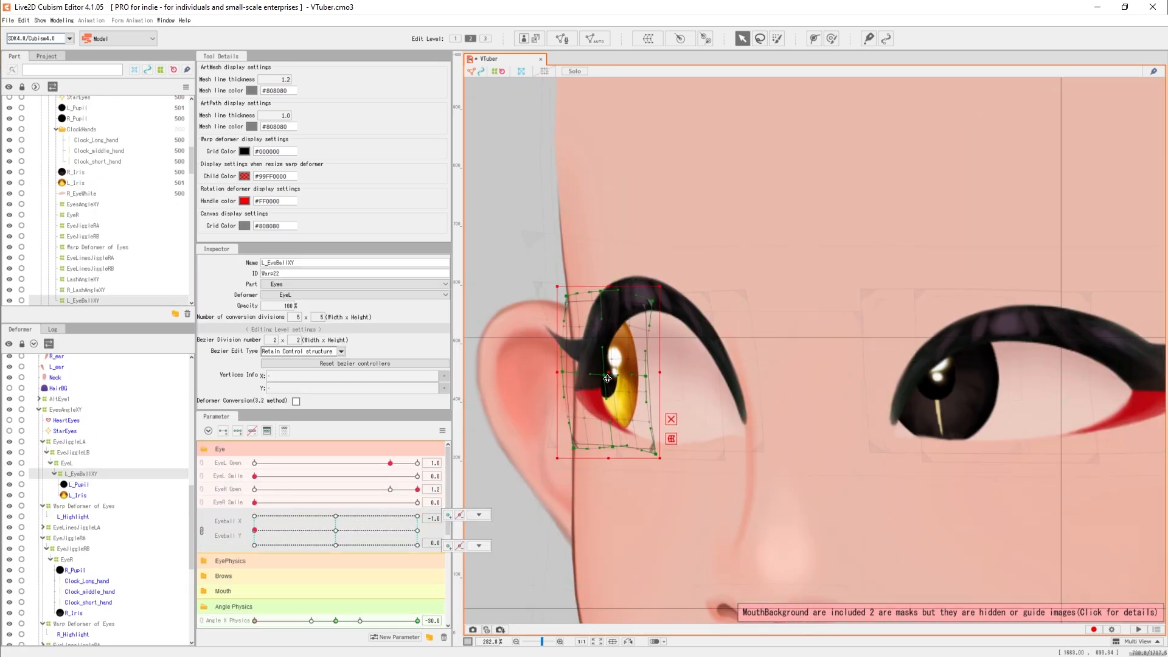
{"action": "left_click", "coordinate": [442, 431]}
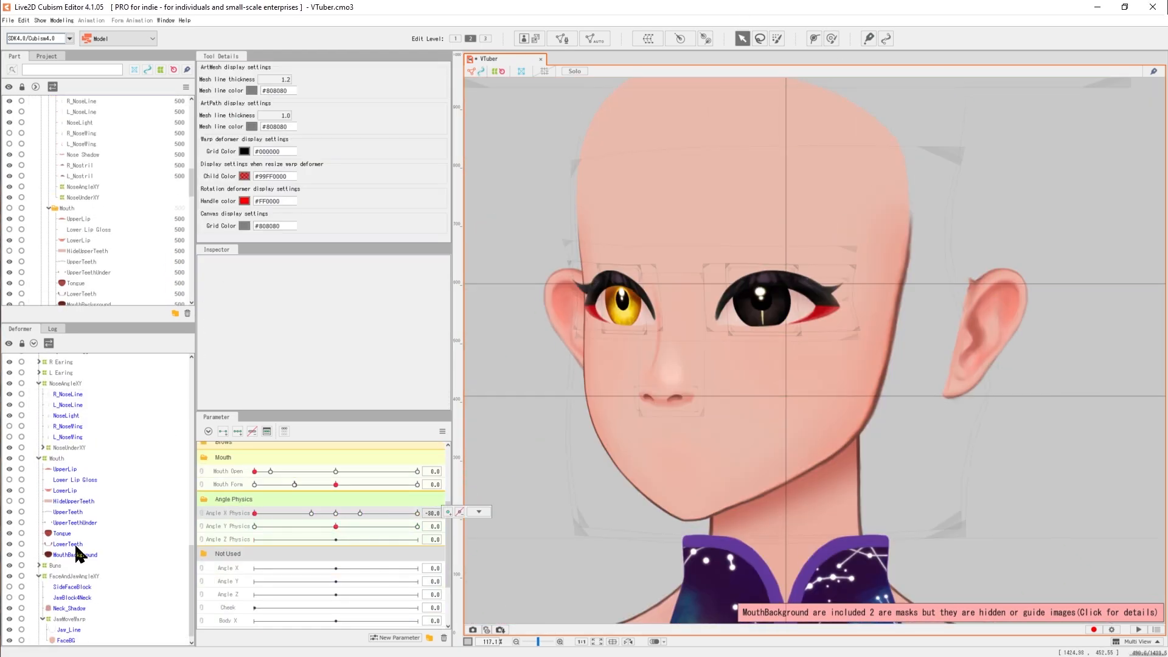
Step: Select the LowerTeeth mesh among the mouth parts
{"action": "left_click", "coordinate": [71, 547]}
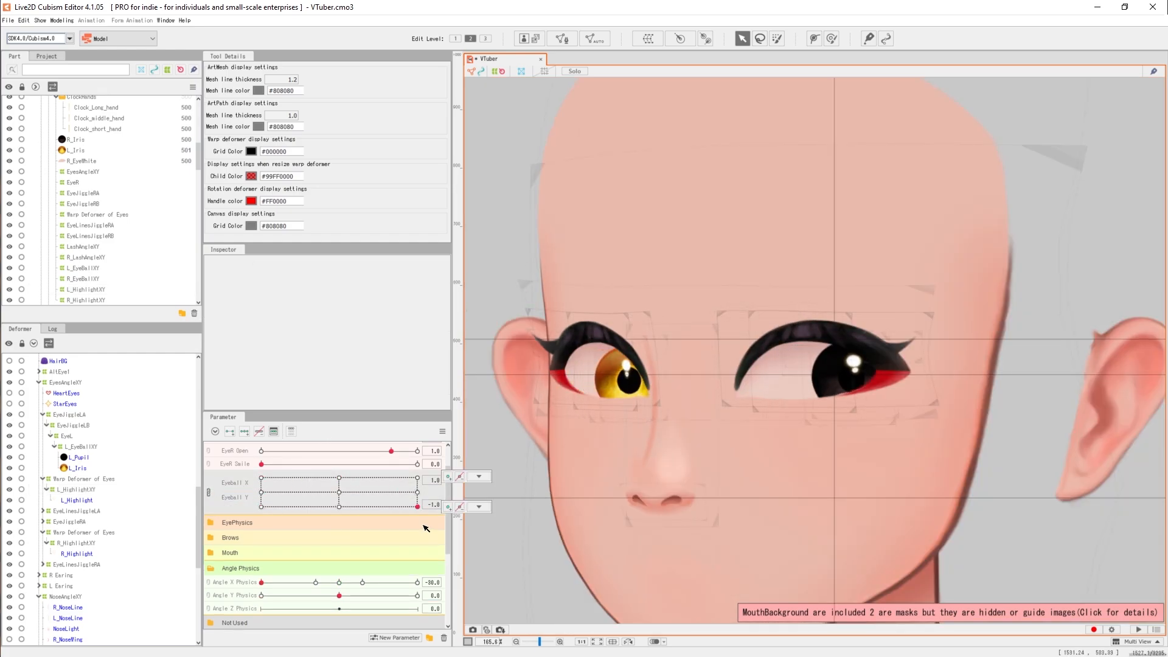
Step: Test the combined Eyeball X and Y grid and the combined Angle X and Y Physics grid on the face
{"action": "left_click_drag", "start_coordinate": [418, 506], "coordinate": [324, 470]}
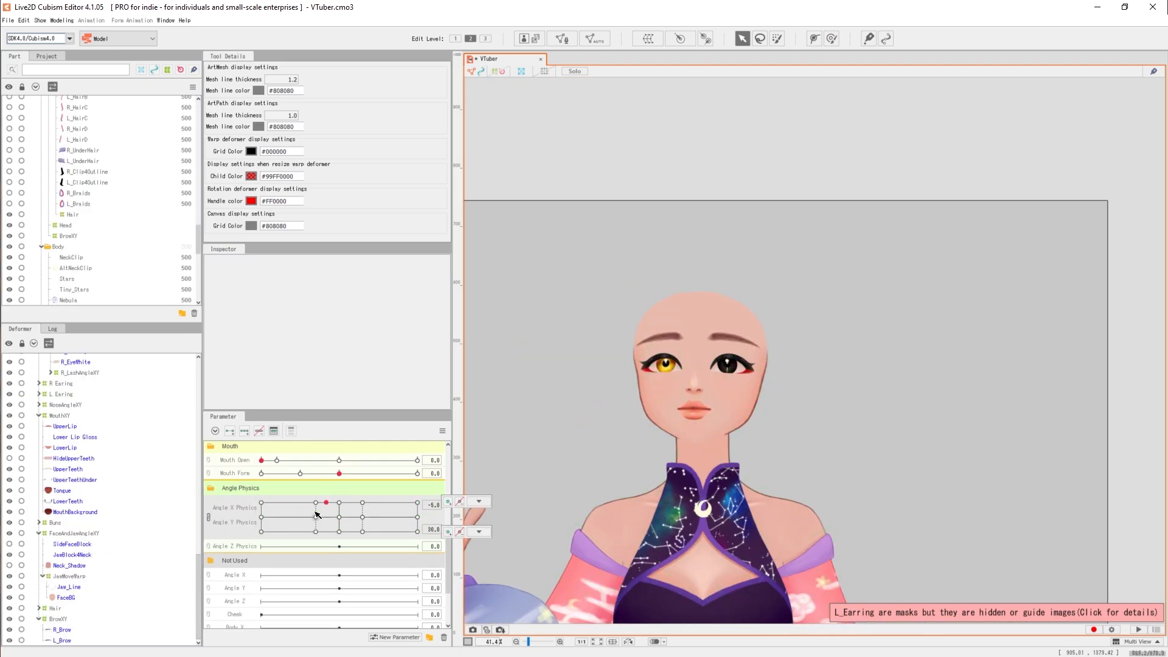
{"action": "left_click_drag", "start_coordinate": [261, 503], "coordinate": [293, 492]}
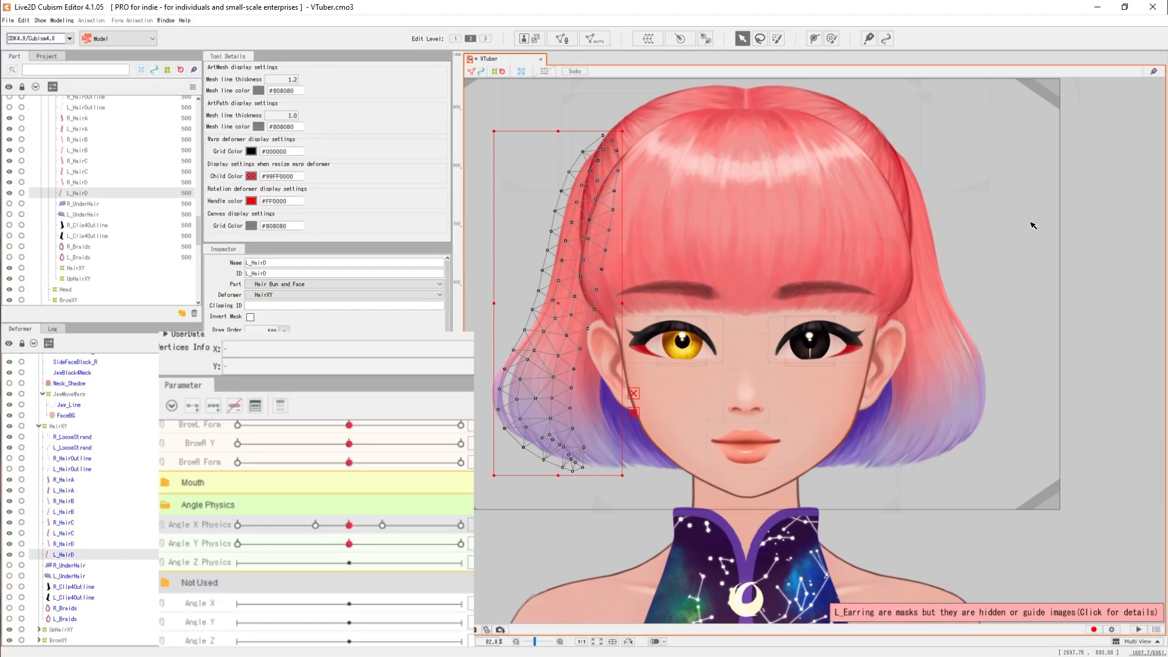
Step: Shape the side strands R_HairA at Angle X Physics 30.0 and R_HairB at -30.0 with deform paths to follow the turned head
{"action": "left_click", "coordinate": [69, 555], "text": "shift"}
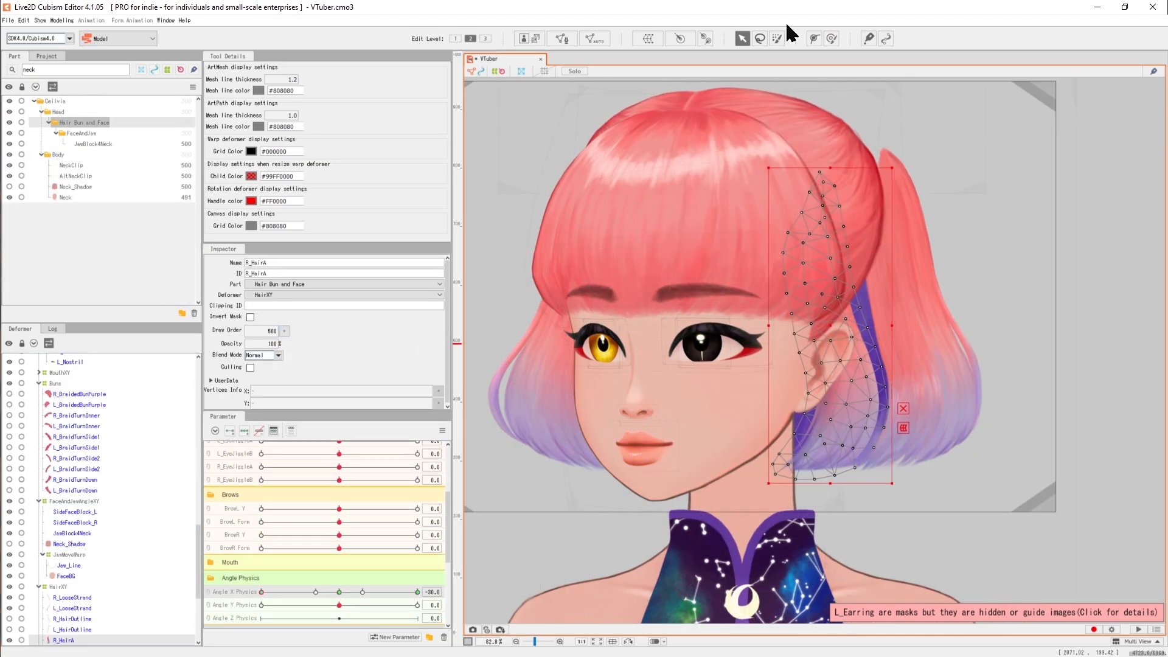
{"action": "left_click", "coordinate": [510, 454]}
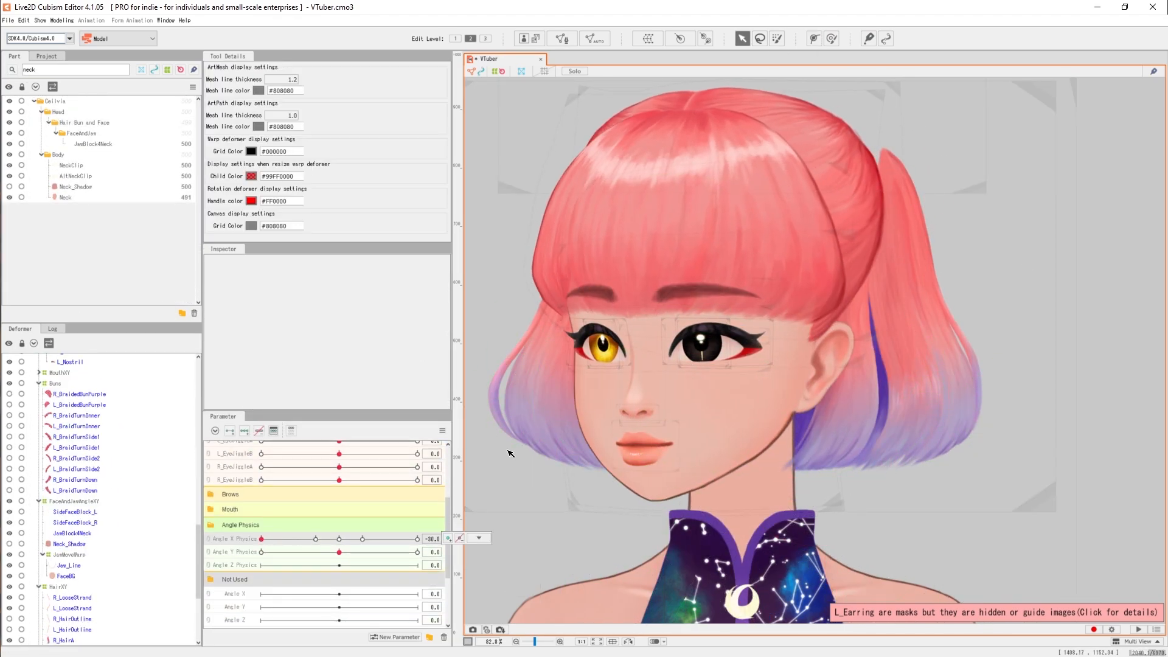
{"action": "left_click", "coordinate": [1047, 256]}
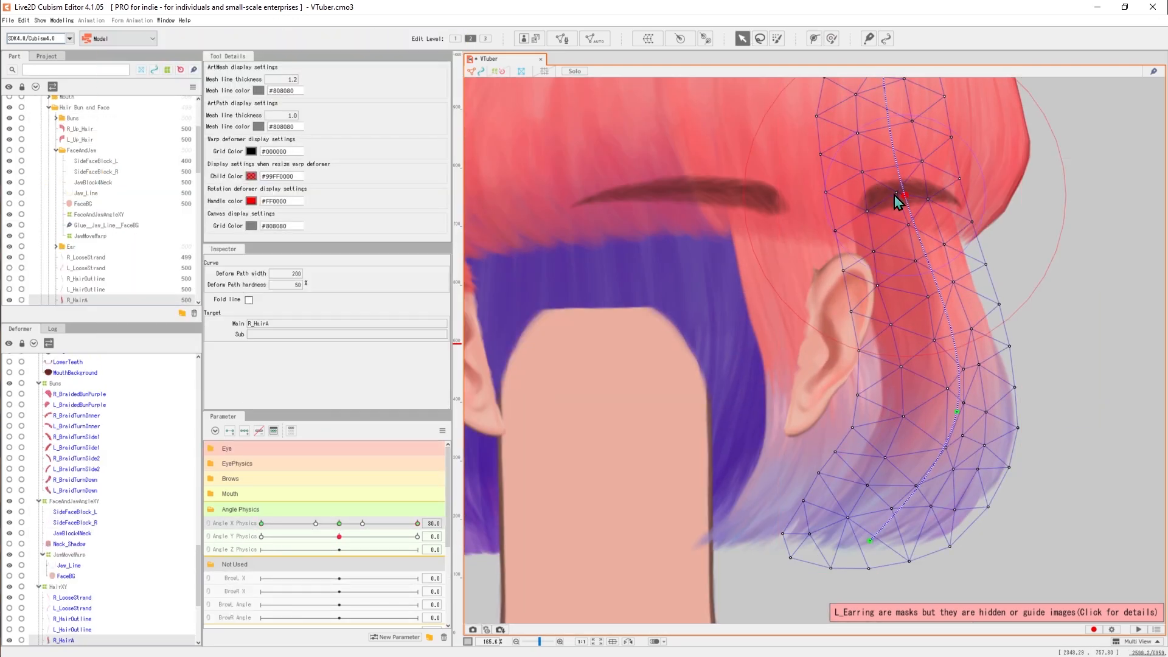
{"action": "scroll", "coordinate": [882, 439], "scroll_direction": "up", "scroll_amount": 5}
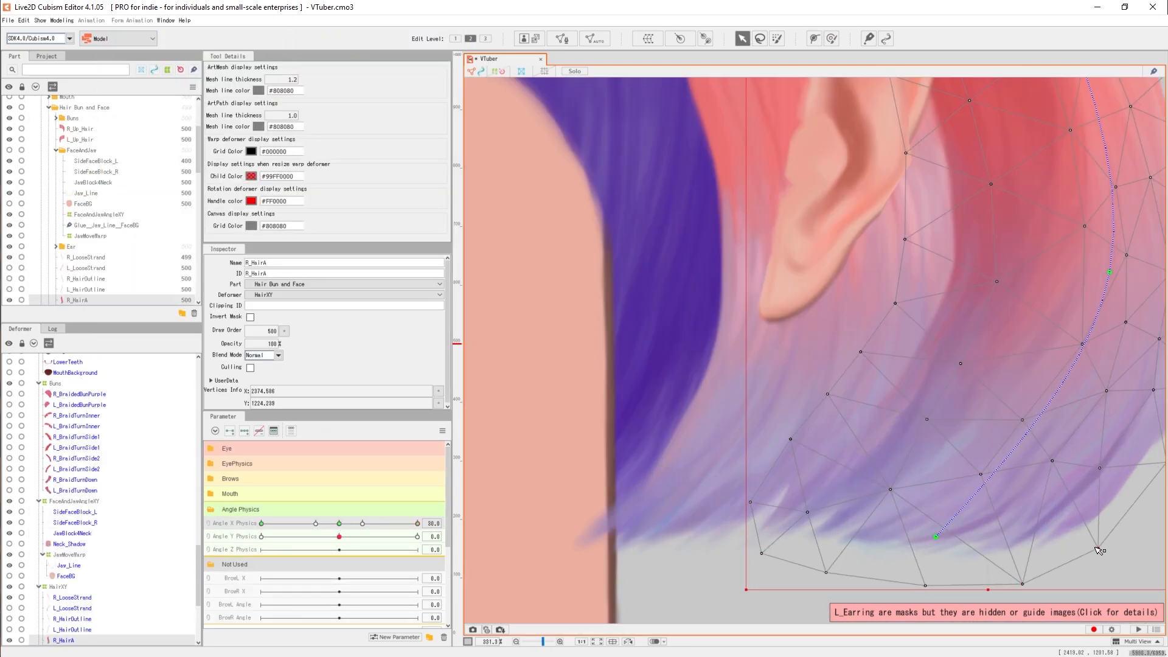
{"action": "scroll", "coordinate": [1100, 551], "scroll_direction": "down", "scroll_amount": 5}
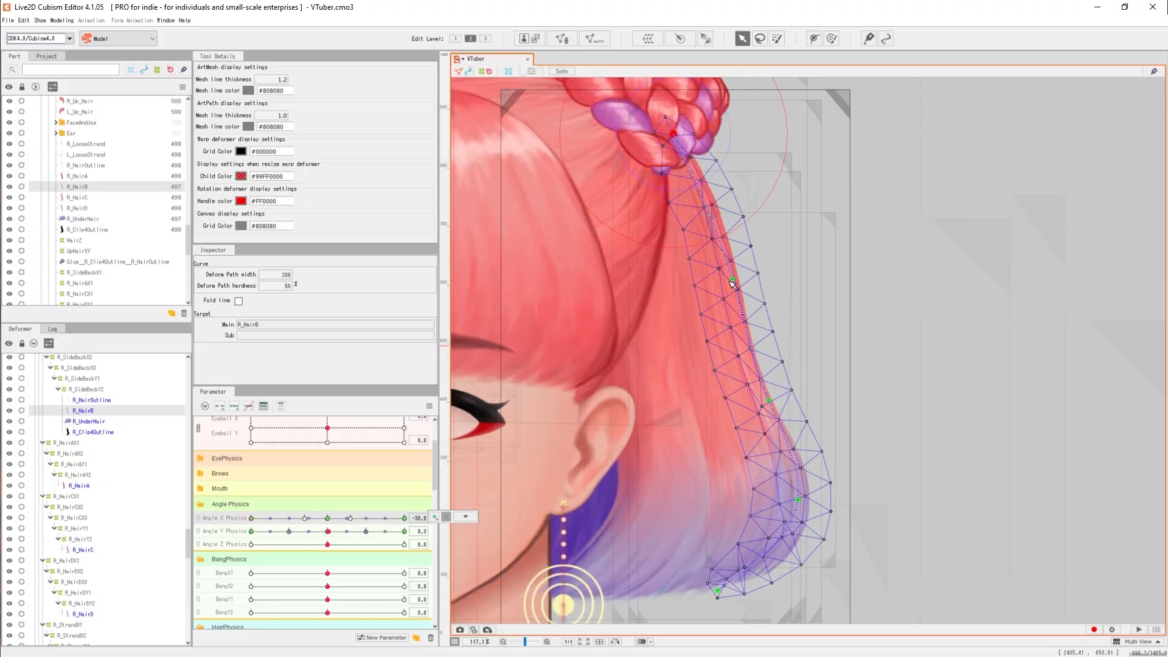
{"action": "left_click", "coordinate": [757, 443]}
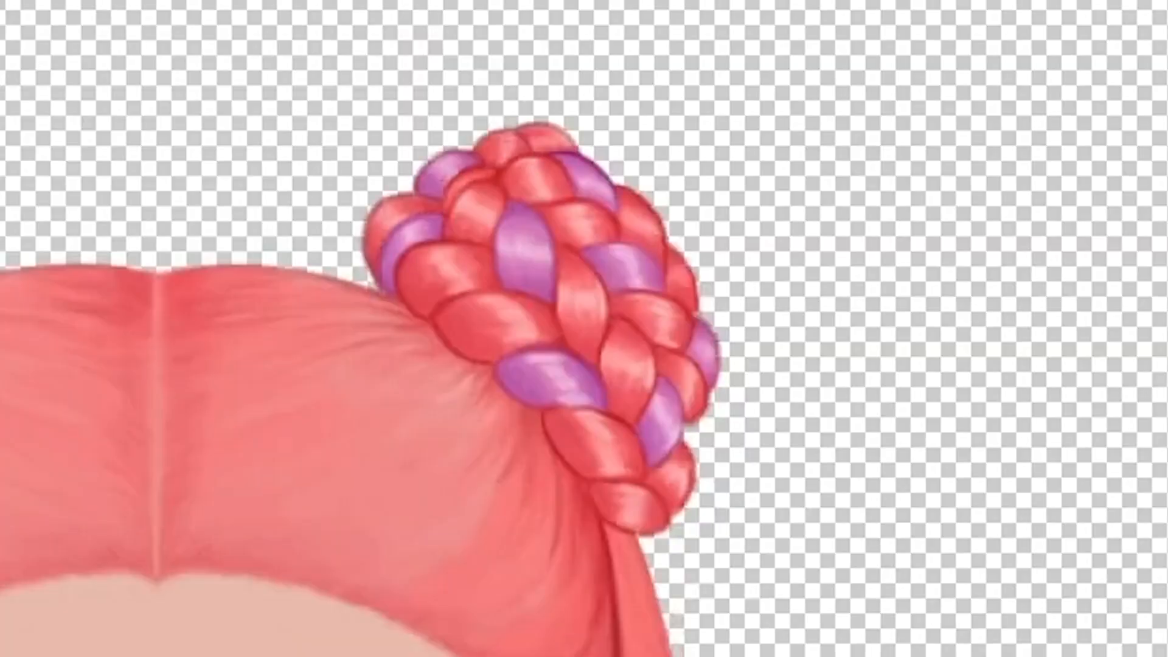
Step: Switch to the layered artwork and move the hair bun's outer braid pieces to examine how the bun is separated
{"action": "left_click_drag", "start_coordinate": [704, 272], "coordinate": [845, 208]}
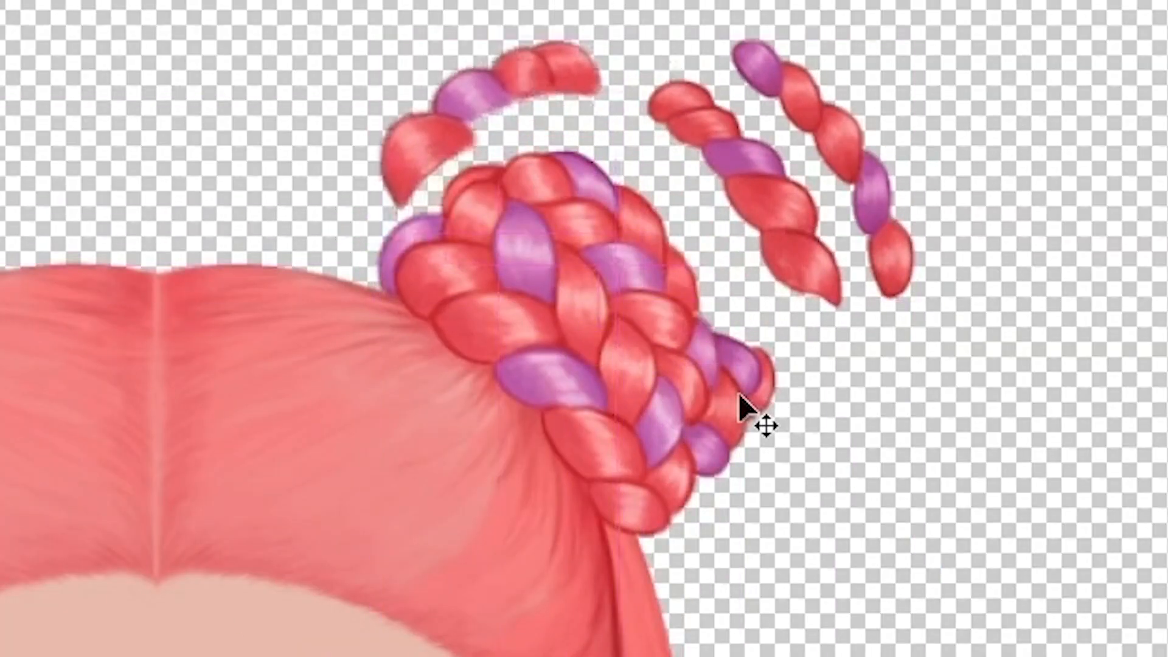
{"action": "left_click_drag", "start_coordinate": [738, 391], "coordinate": [667, 319]}
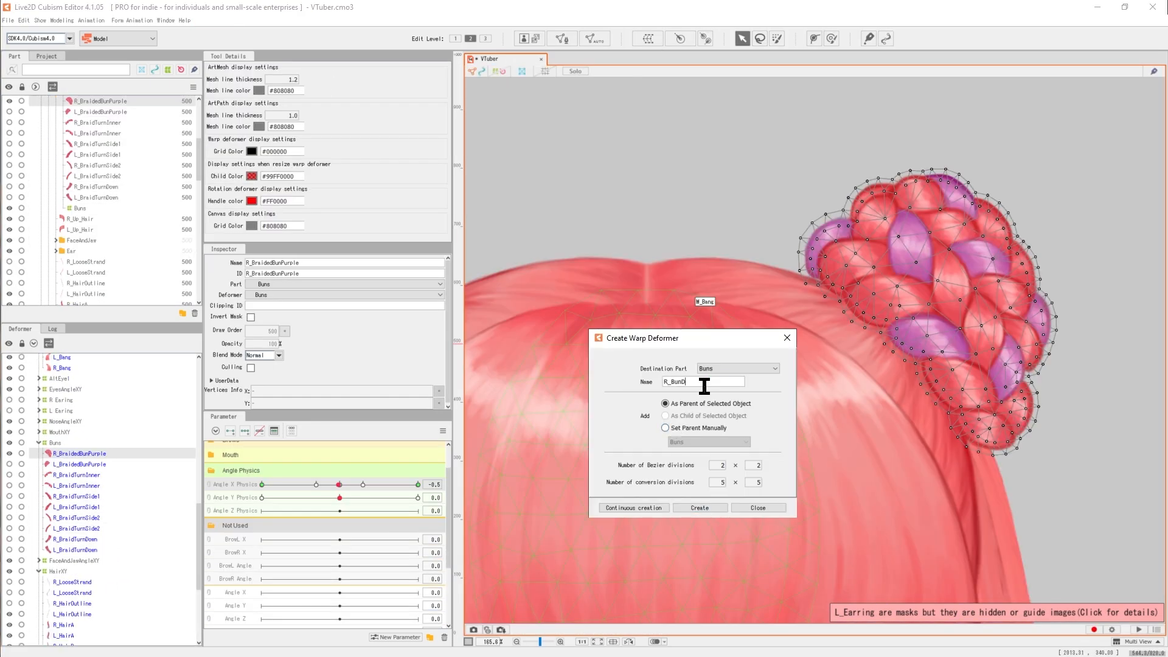
Step: Create a warp deformer named R_Bun in the Buns part as parent of the bun meshes, and open the parameter options
{"action": "left_click", "coordinate": [700, 507]}
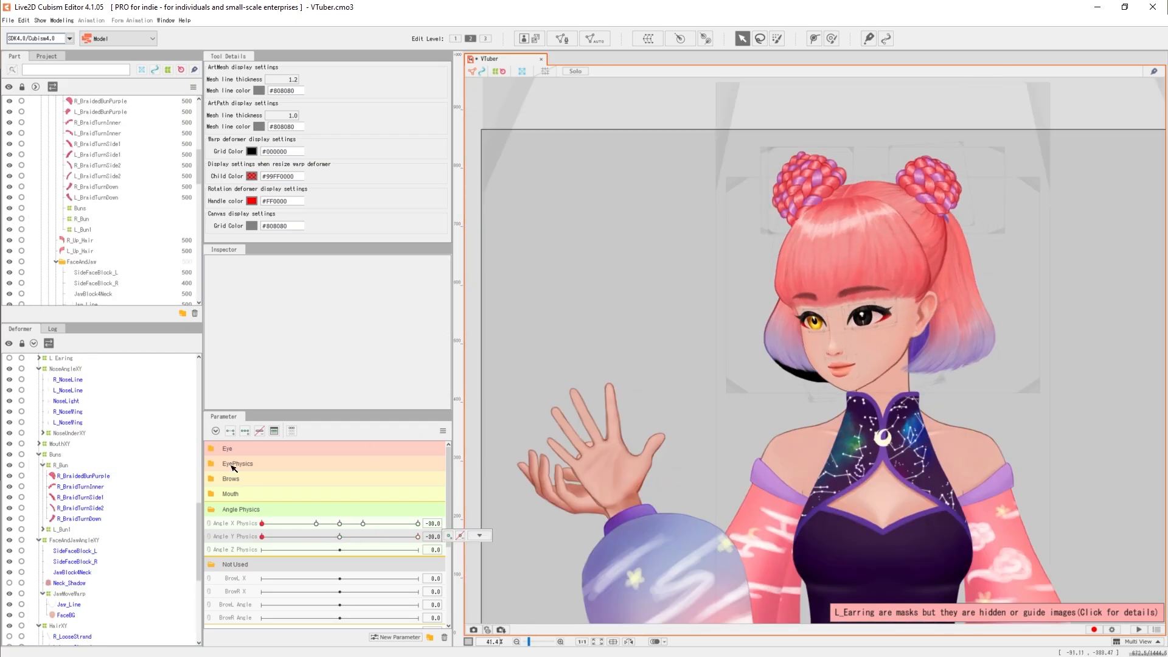
{"action": "left_click", "coordinate": [443, 430]}
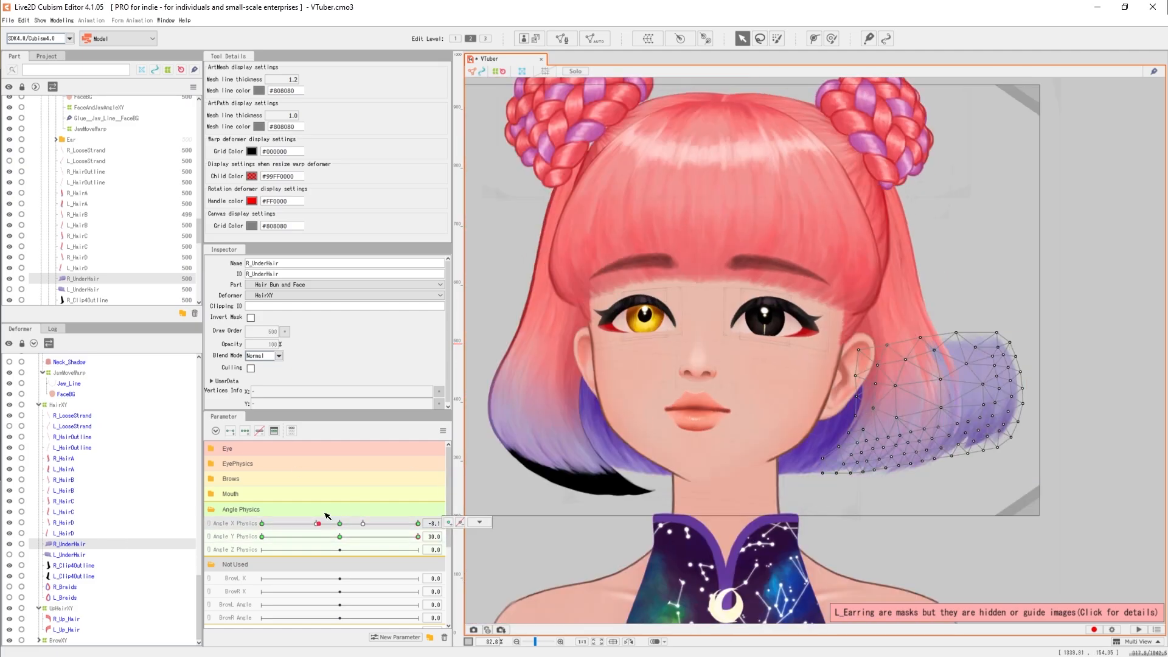
Step: Adjust the R_HairC strand with its deform path at Angle X Physics -30.0 and Angle Y Physics 30.0
{"action": "left_click_drag", "start_coordinate": [338, 522], "coordinate": [300, 522]}
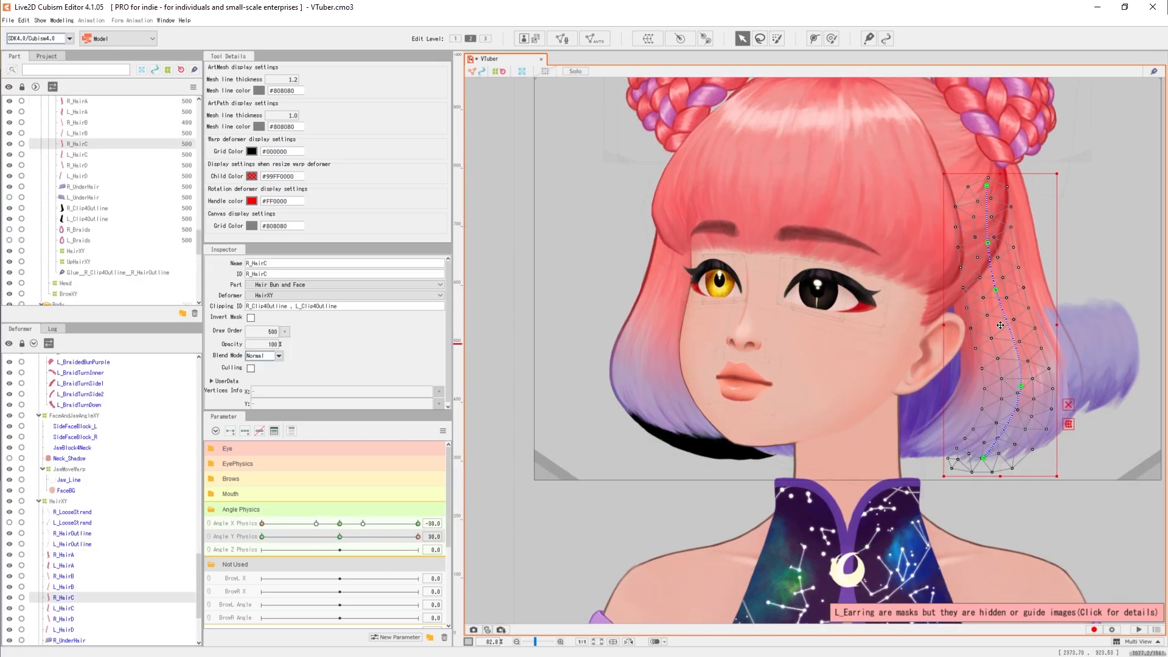
{"action": "left_click", "coordinate": [1034, 341]}
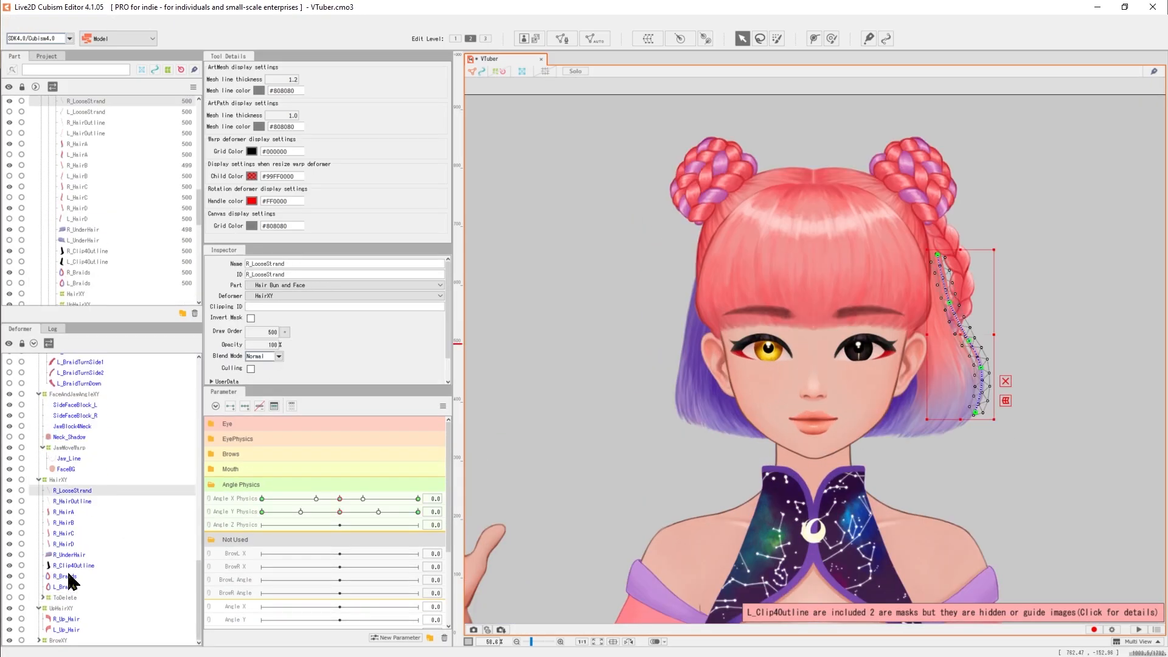
Step: Duplicate the R-side hair meshes from R_LooseStrand to R_Clip4Outline under HairXY, and pick R_Clip4Outline on the opposite side
{"action": "left_click", "coordinate": [93, 524], "text": "shift"}
{"action": "right_click", "coordinate": [92, 525]}
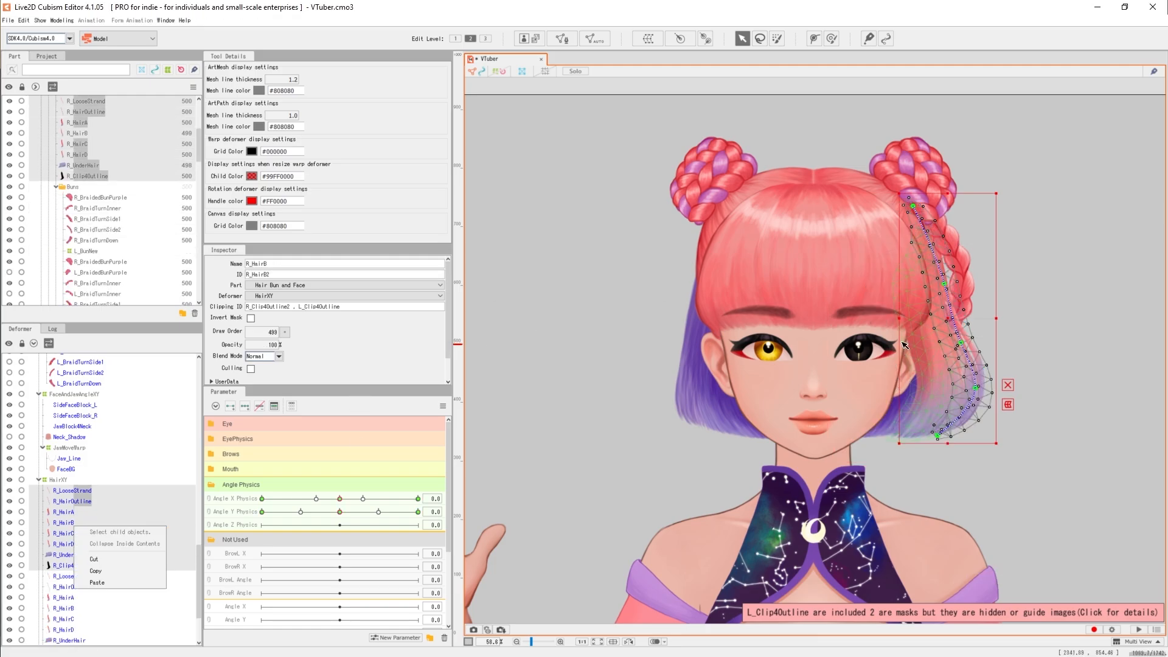
{"action": "left_click", "coordinate": [79, 568]}
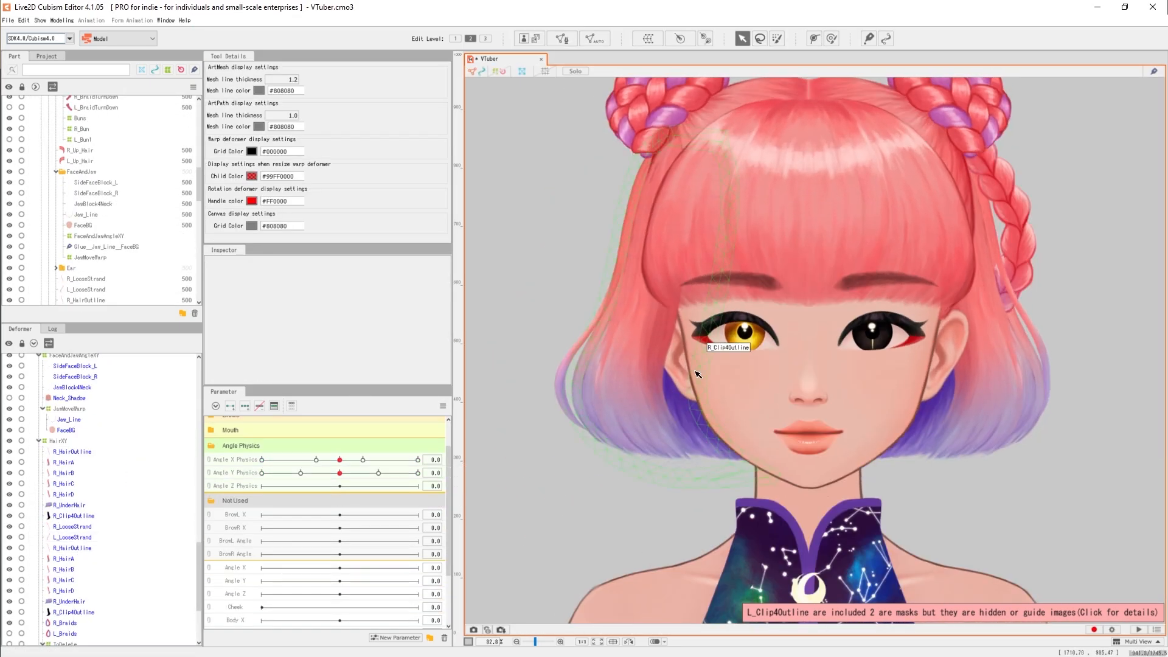
{"action": "left_click", "coordinate": [698, 375]}
{"action": "scroll", "coordinate": [551, 410], "scroll_direction": "up", "scroll_amount": 10}
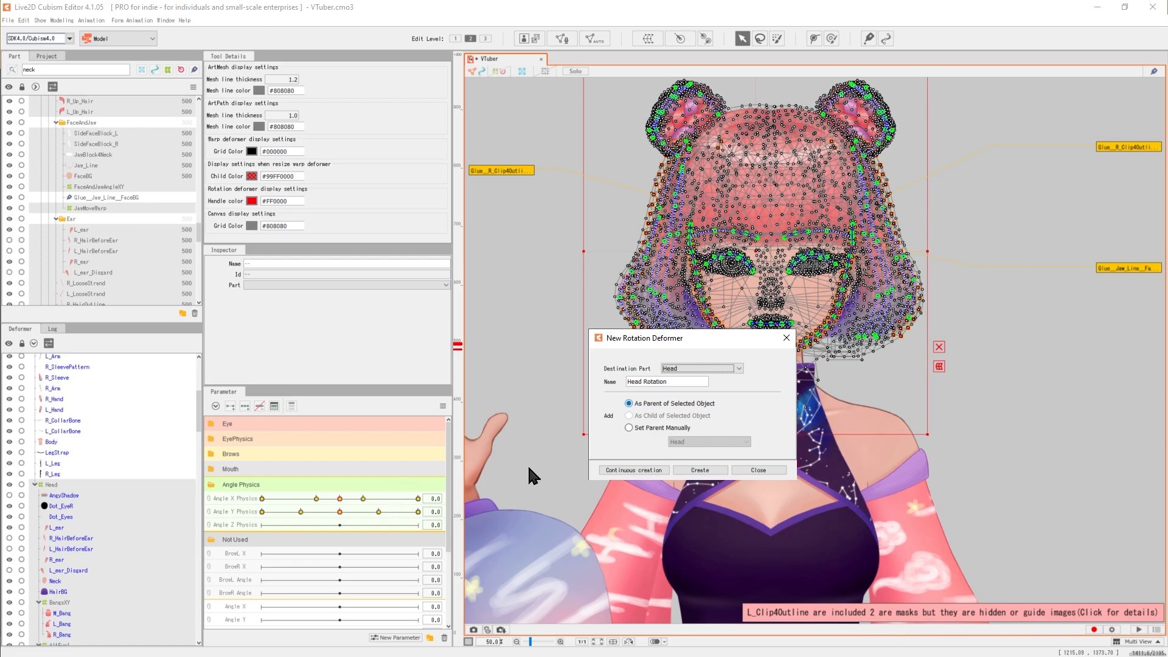
Step: Try to create a rotation deformer named Head Rotation as the parent of the selected head objects
{"action": "left_click", "coordinate": [583, 346]}
{"action": "scroll", "coordinate": [85, 408], "scroll_direction": "down", "scroll_amount": 10}
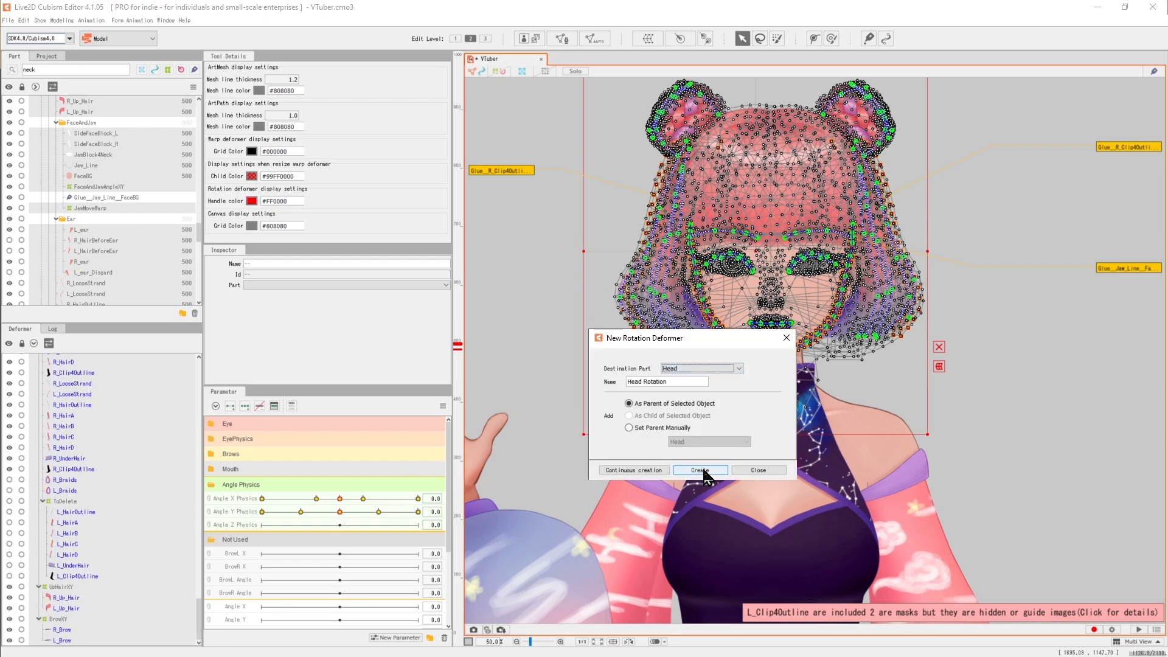
{"action": "key", "text": "Return"}
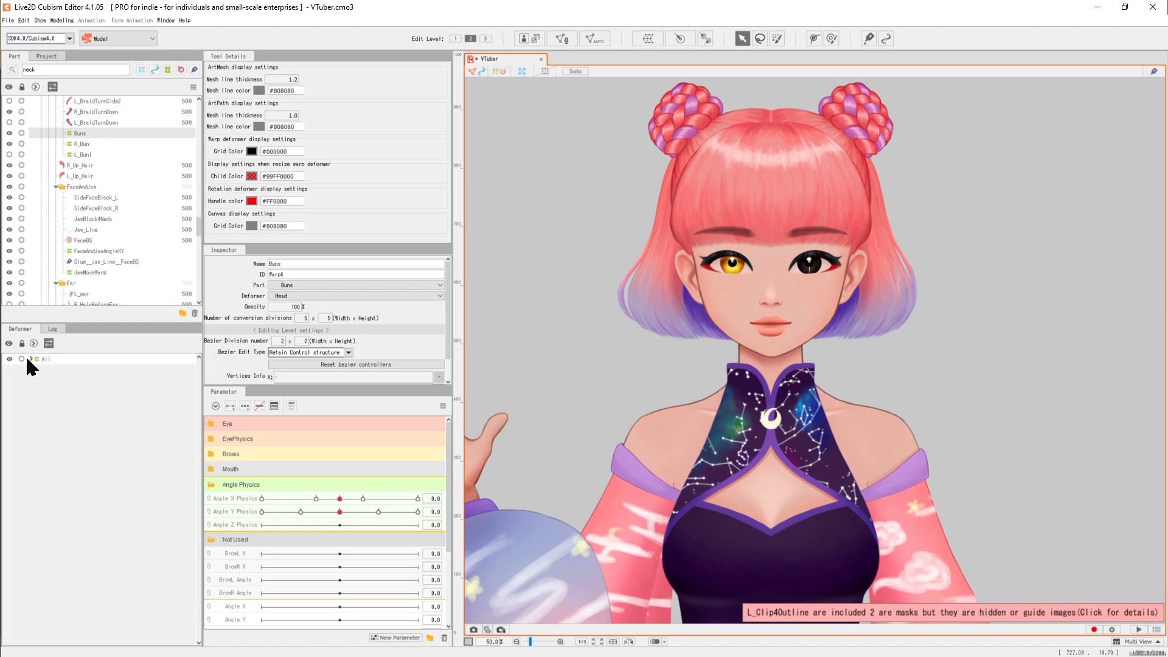
Step: Create a rotation deformer named HeadZ as the parent of everything from AngryShadow to BrowXY inside the Head deformer
{"action": "left_click", "coordinate": [58, 640]}
{"action": "left_click", "coordinate": [64, 416], "text": "shift"}
{"action": "left_click", "coordinate": [680, 38]}
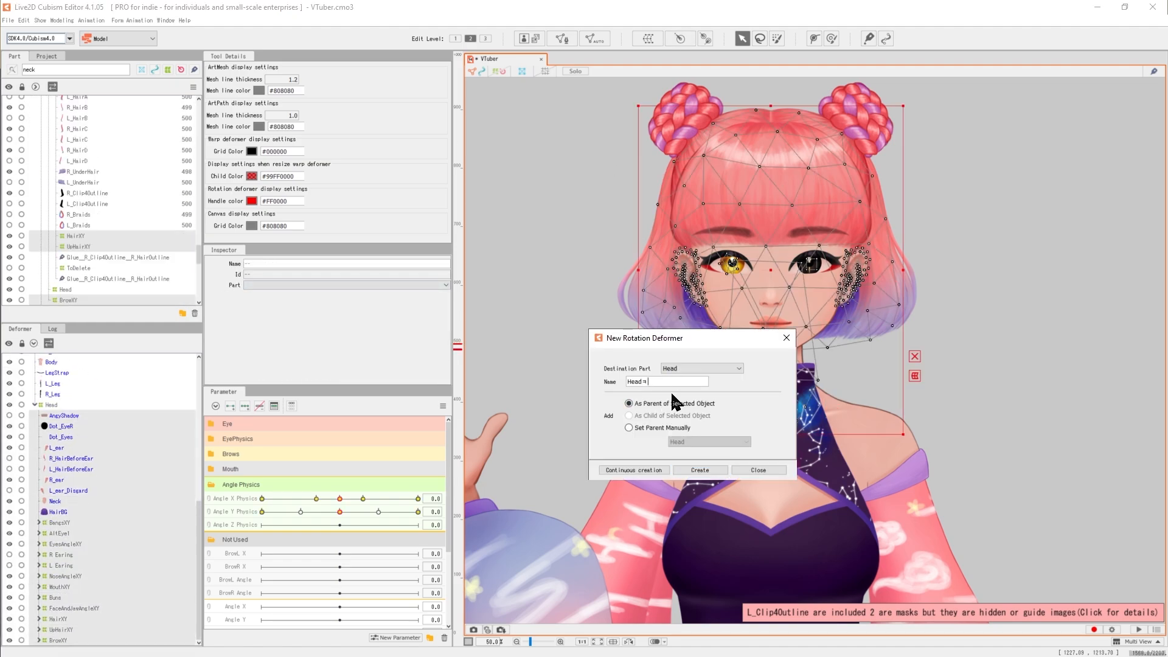
{"action": "key", "text": "Return"}
Step: Position the HeadZ rotation deformer at the chin, tilt the head at Angle Z Physics 30.0 and test the tilt
{"action": "scroll", "coordinate": [742, 338], "scroll_direction": "up", "scroll_amount": 3}
{"action": "left_click_drag", "start_coordinate": [733, 121], "coordinate": [732, 210]}
{"action": "scroll", "coordinate": [772, 284], "scroll_direction": "down", "scroll_amount": 1}
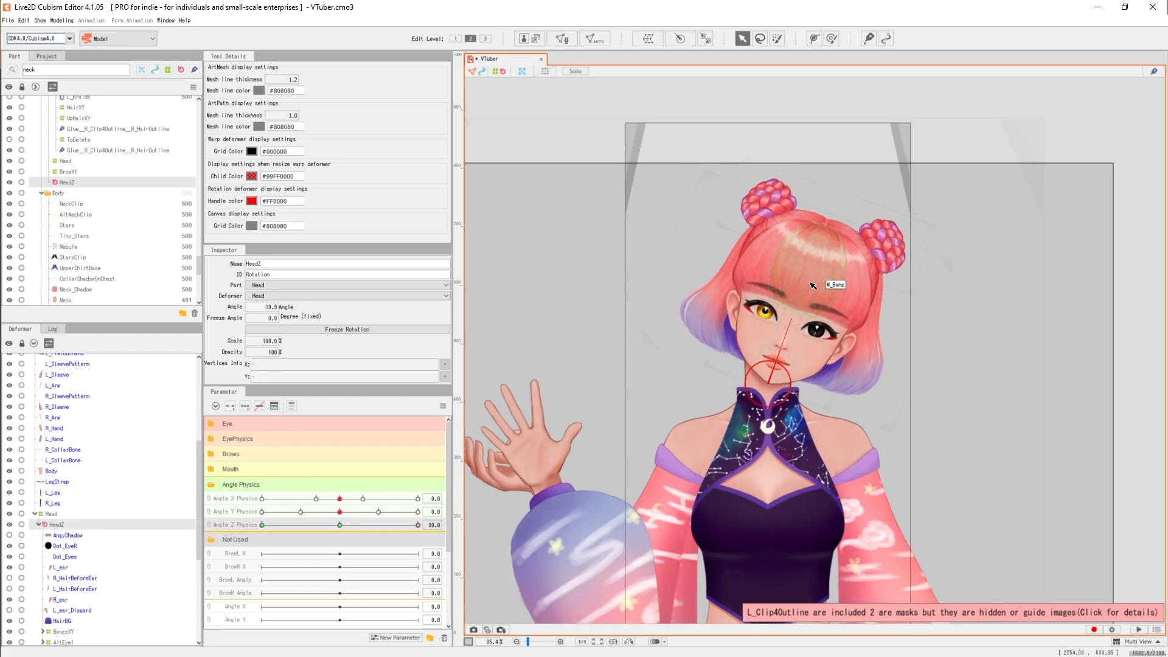
{"action": "scroll", "coordinate": [813, 285], "scroll_direction": "up", "scroll_amount": 1}
{"action": "left_click_drag", "start_coordinate": [339, 525], "coordinate": [322, 524]}
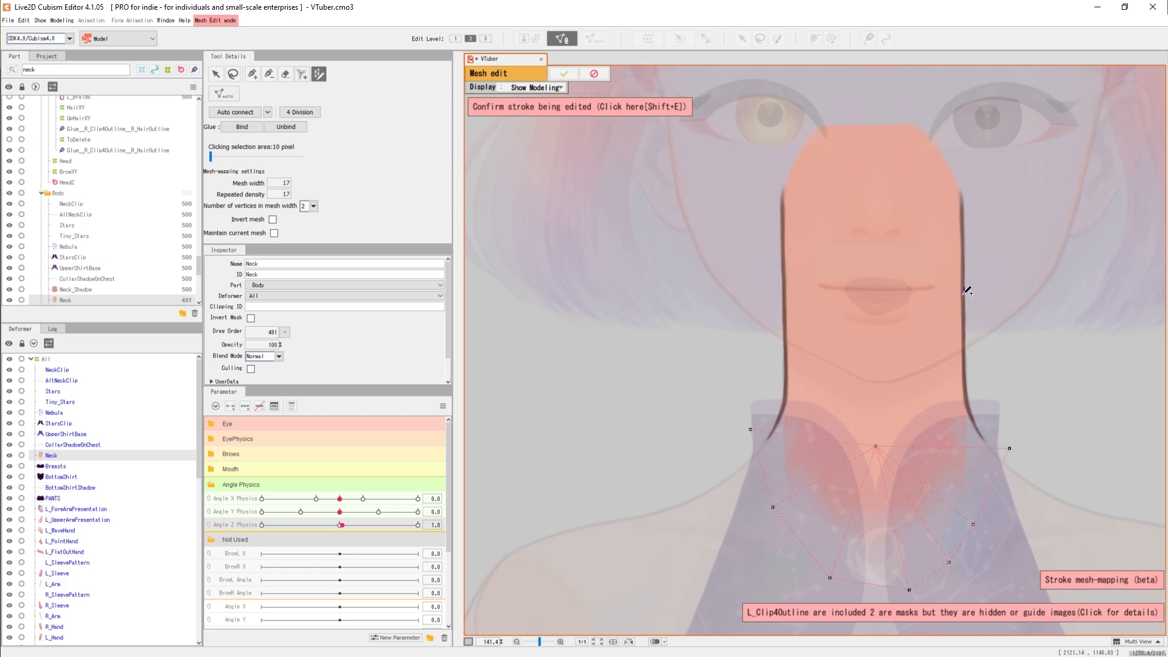
Step: Confirm the stroke-mapped mesh along the Neck's edges and select the Neck_Shadow mesh
{"action": "key", "text": "shift+e"}
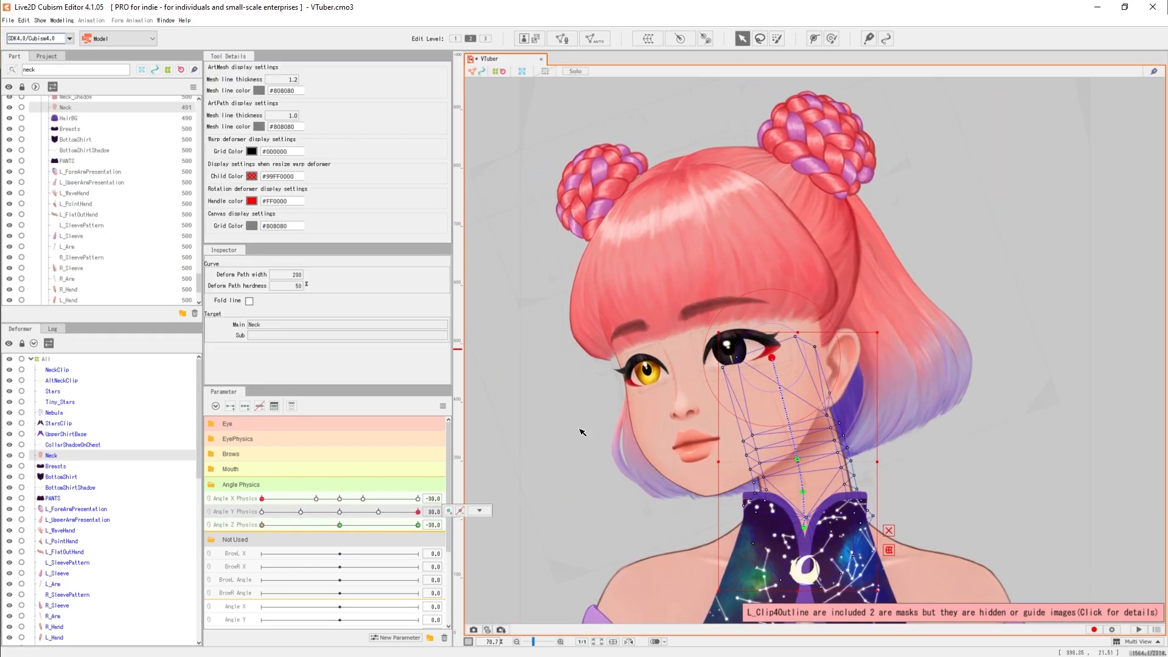
{"action": "scroll", "coordinate": [102, 461], "scroll_direction": "down", "scroll_amount": 10}
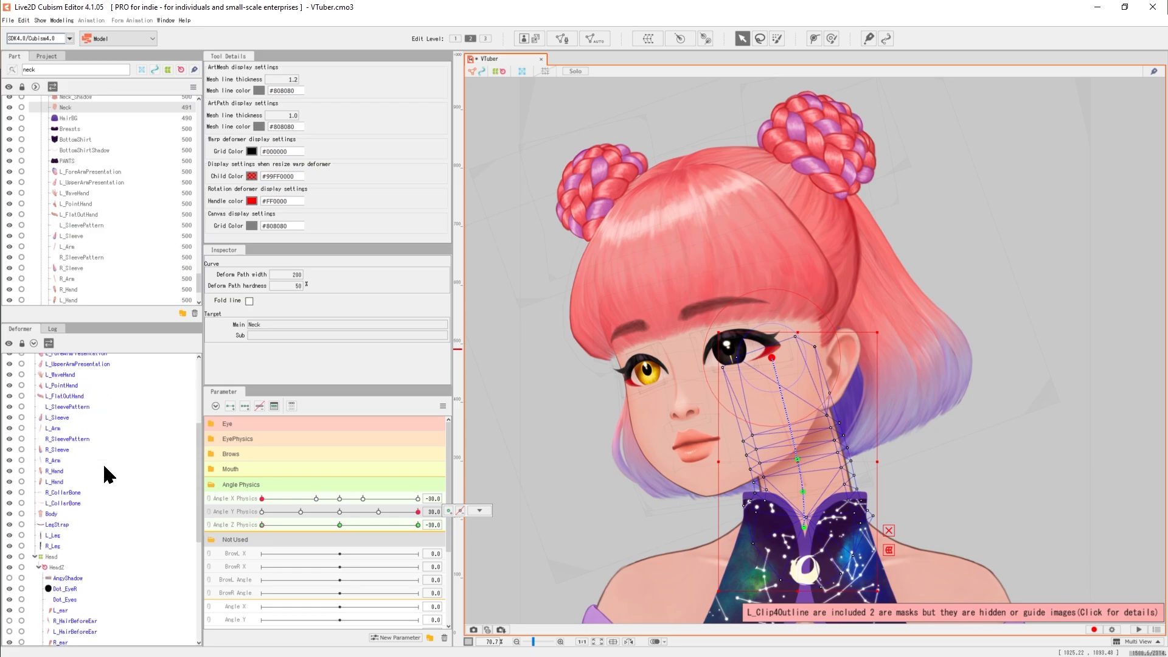
{"action": "scroll", "coordinate": [78, 143], "scroll_direction": "up", "scroll_amount": 1}
{"action": "left_click", "coordinate": [75, 135]}
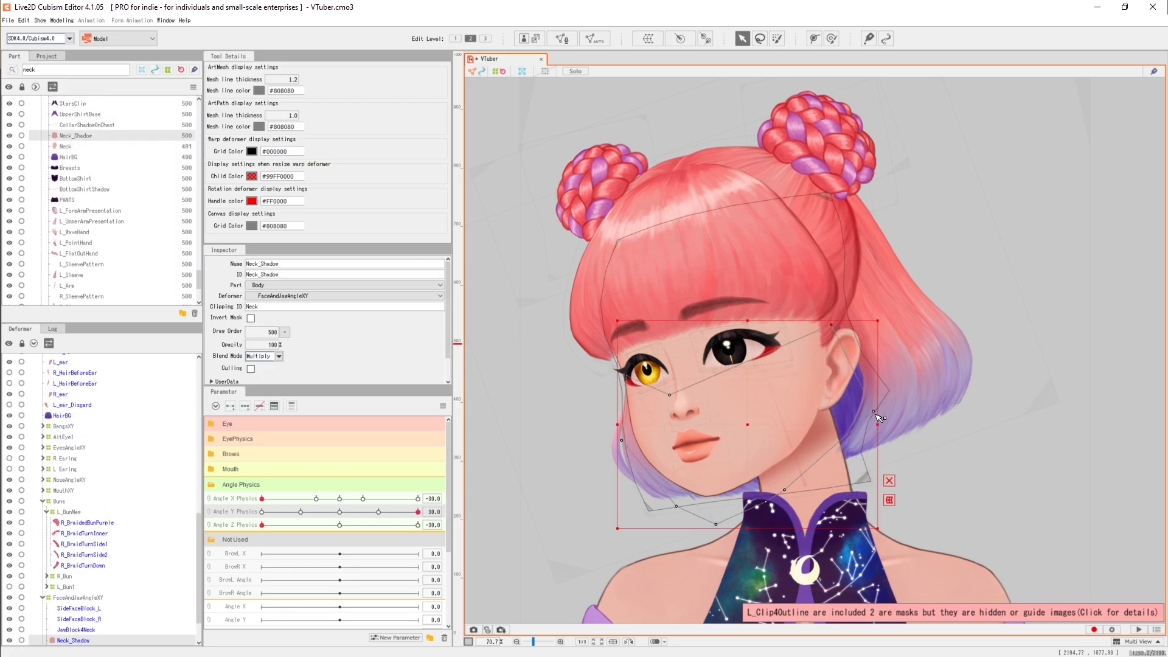
Step: Fit the Neck mesh to the tilted head at Angle X Physics 30.0, Angle Y Physics -30.0 and Angle Z Physics 30.0
{"action": "mouse_move", "coordinate": [261, 498]}
{"action": "left_mouse_down"}
{"action": "mouse_move", "coordinate": [418, 498]}
{"action": "mouse_move", "coordinate": [261, 511]}
{"action": "left_mouse_up"}
{"action": "left_click", "coordinate": [815, 446]}
{"action": "left_click", "coordinate": [51, 359]}
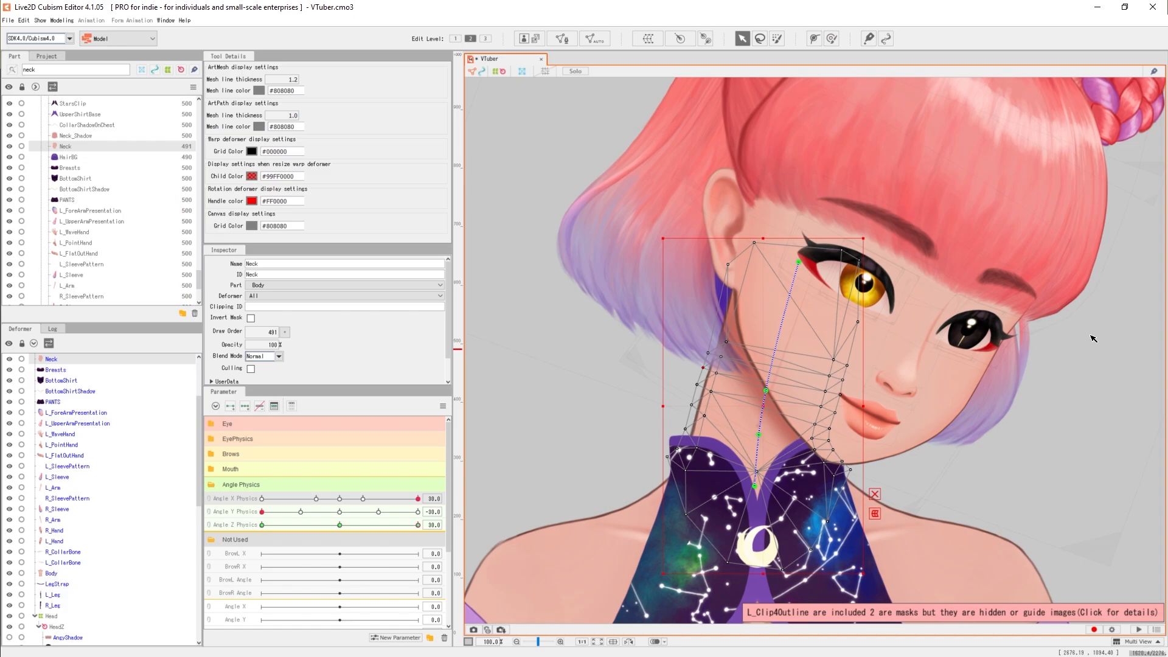
{"action": "scroll", "coordinate": [1093, 338], "scroll_direction": "down", "scroll_amount": 3}
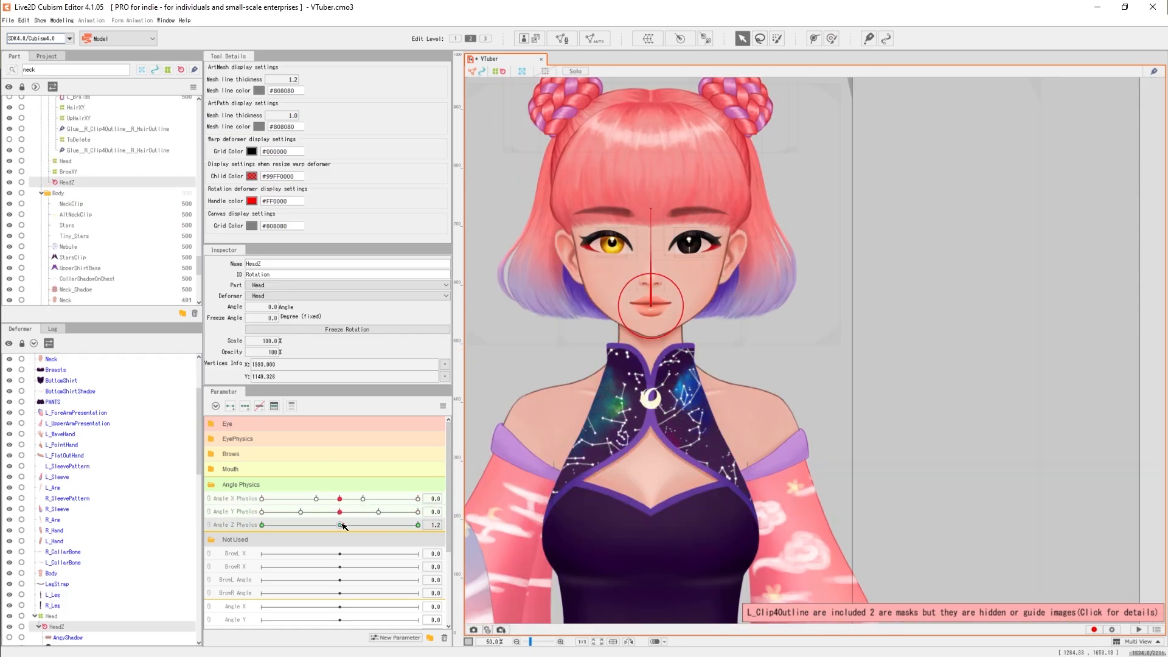
Step: Shape the HairXY deformer for the head tilt at Angle Z Physics 30.0 and reflect the motion to the opposite tilt
{"action": "left_click_drag", "start_coordinate": [418, 524], "coordinate": [651, 204]}
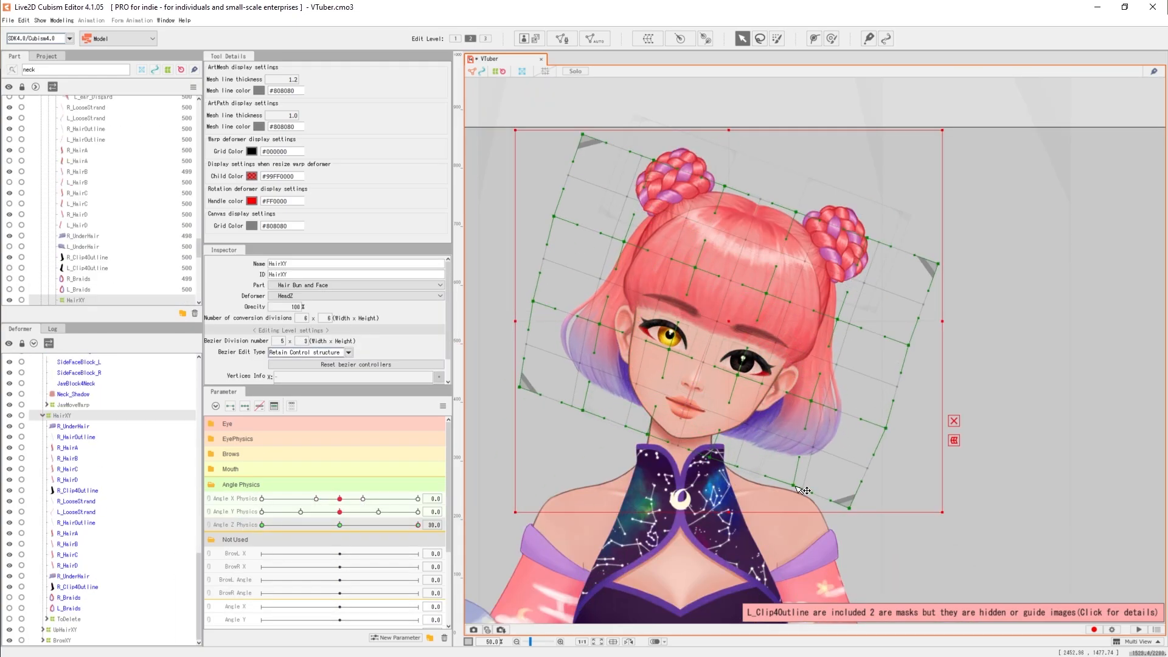
{"action": "left_click", "coordinate": [480, 523]}
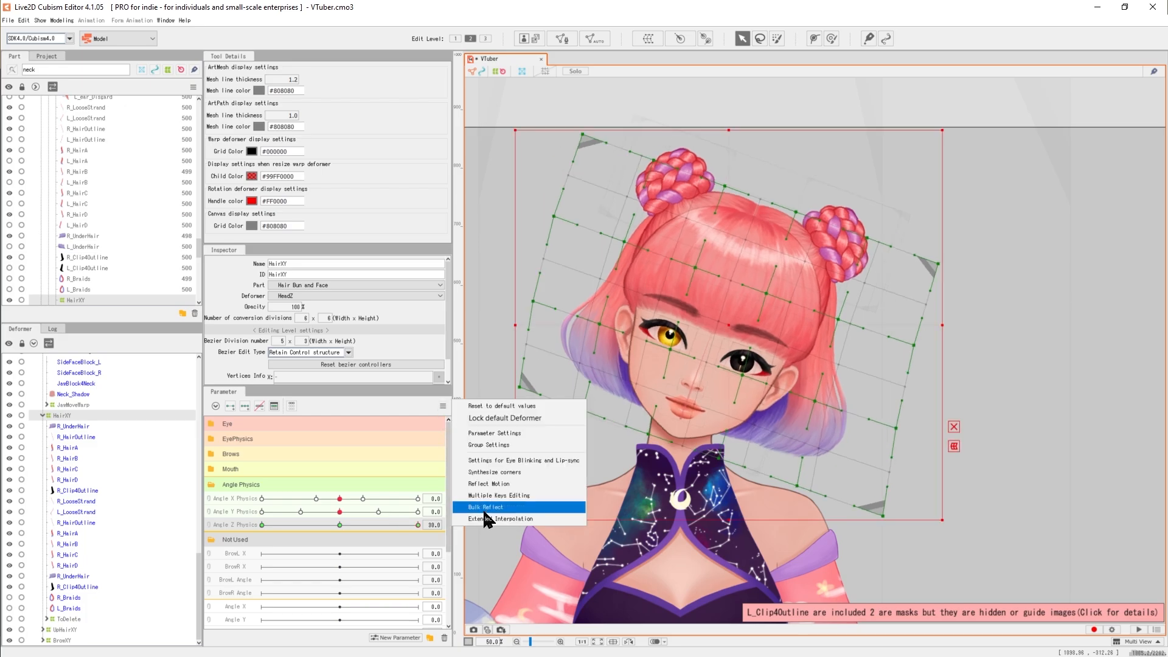
{"action": "left_click", "coordinate": [488, 585]}
{"action": "left_click", "coordinate": [724, 325]}
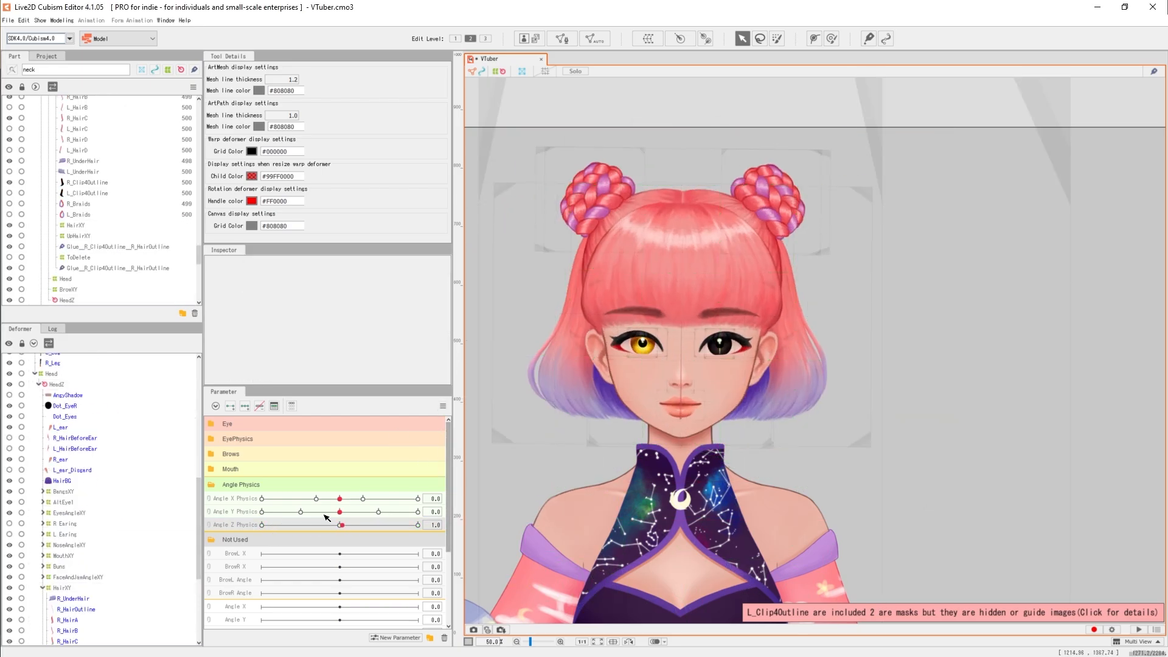
Step: Test the head and hair with combined extremes of Angle X, Y and Z Physics
{"action": "left_click_drag", "start_coordinate": [323, 512], "coordinate": [262, 512]}
{"action": "left_click_drag", "start_coordinate": [340, 524], "coordinate": [418, 525]}
{"action": "left_click_drag", "start_coordinate": [339, 511], "coordinate": [262, 512]}
{"action": "left_click_drag", "start_coordinate": [262, 499], "coordinate": [306, 500]}
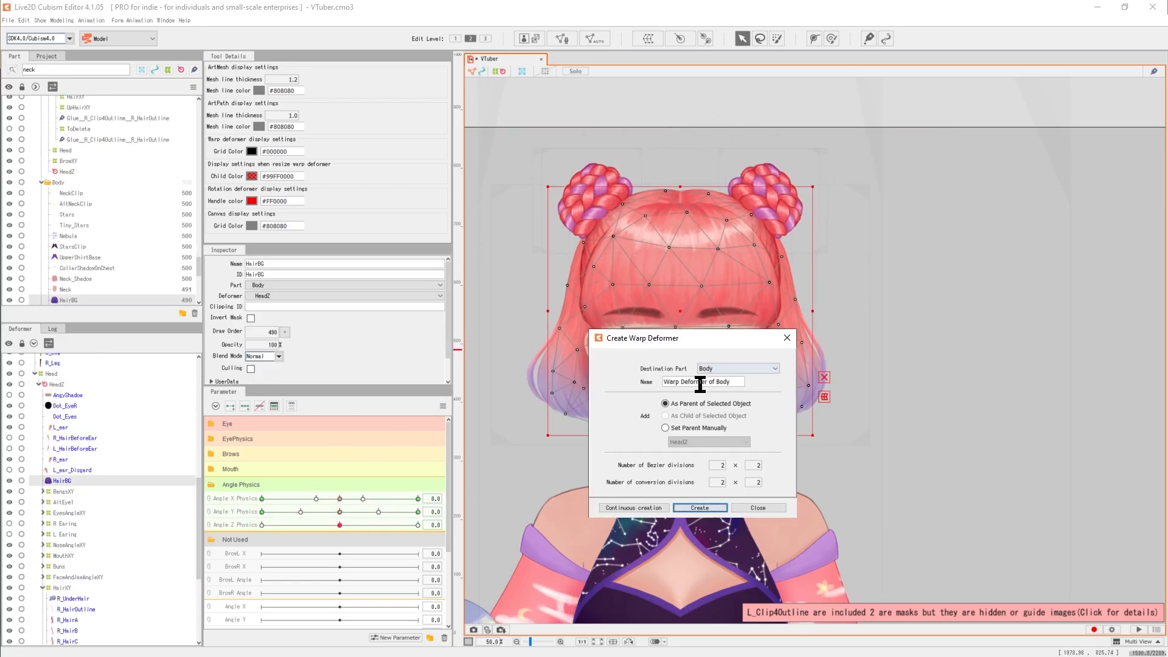
Step: Create a warp deformer as the parent of HairBG in the Body part and adjust its shape
{"action": "key", "text": "Return"}
{"action": "left_click_drag", "start_coordinate": [973, 231], "coordinate": [1026, 311]}
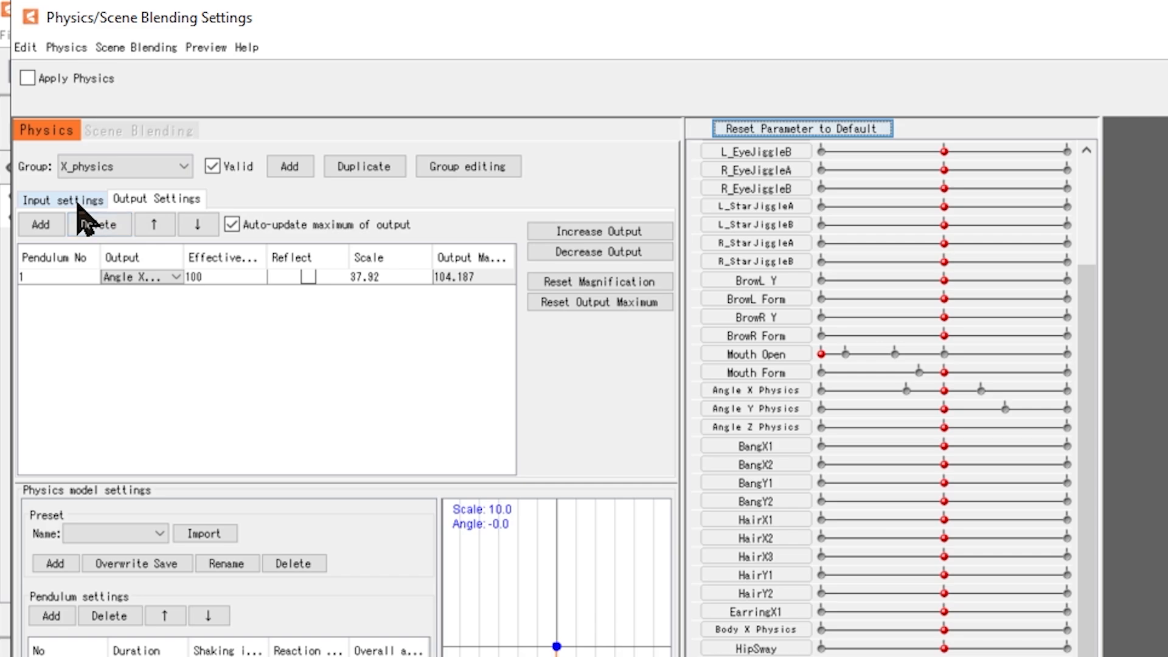
Step: Review the input and output settings of the X_physics group in the physics settings
{"action": "left_click", "coordinate": [81, 200]}
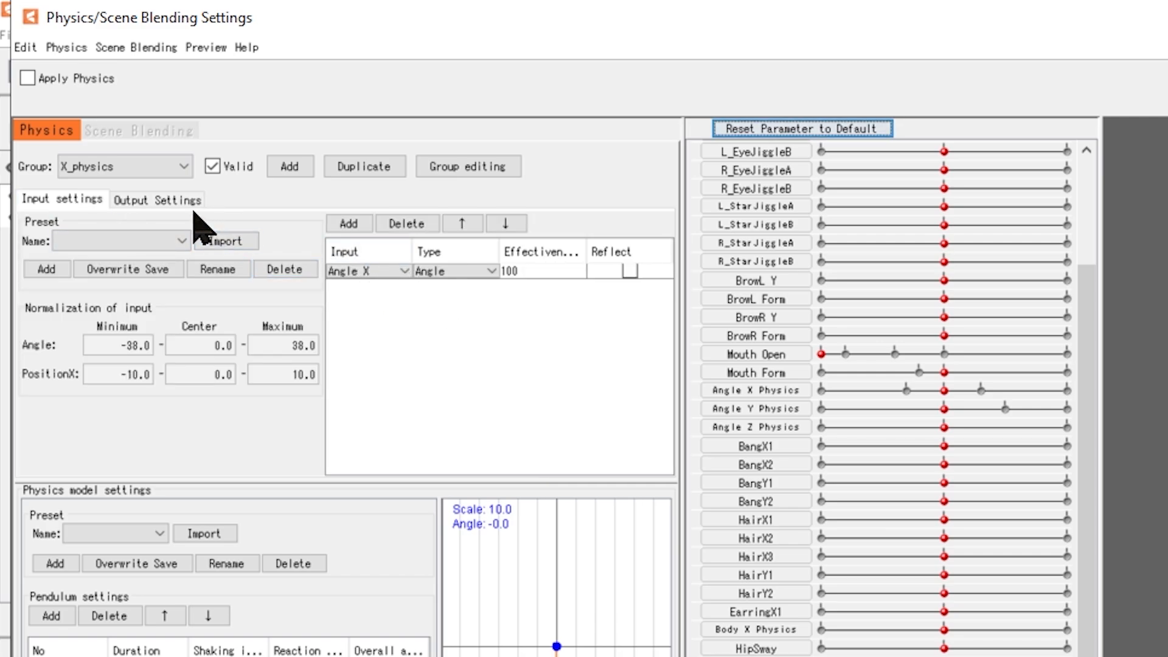
{"action": "left_click", "coordinate": [176, 200]}
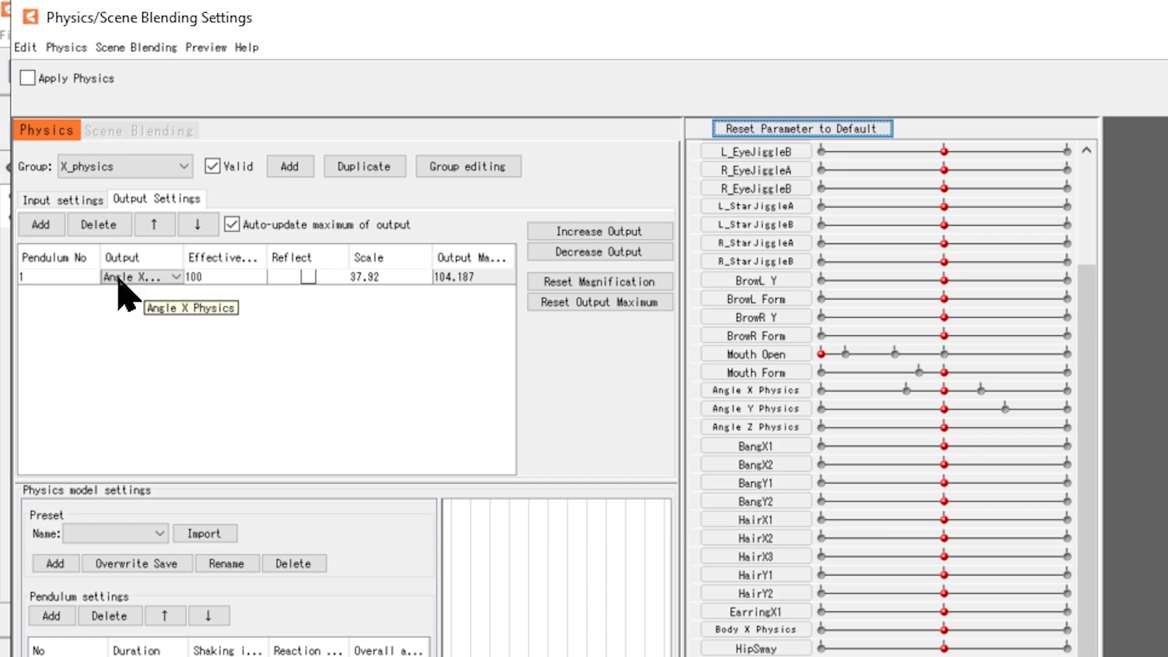
{"action": "left_click", "coordinate": [70, 200]}
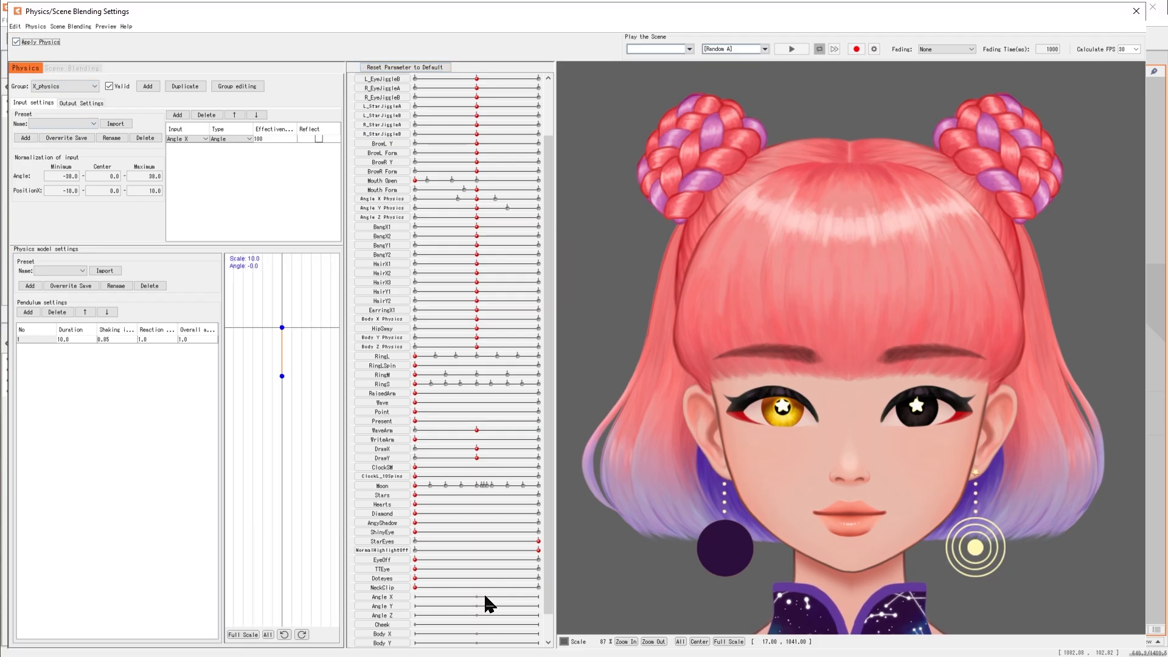
Step: Test the physics response by moving the Angle X, Angle Y and Angle Z parameters, and open the list of physics groups
{"action": "left_click_drag", "start_coordinate": [483, 595], "coordinate": [606, 616]}
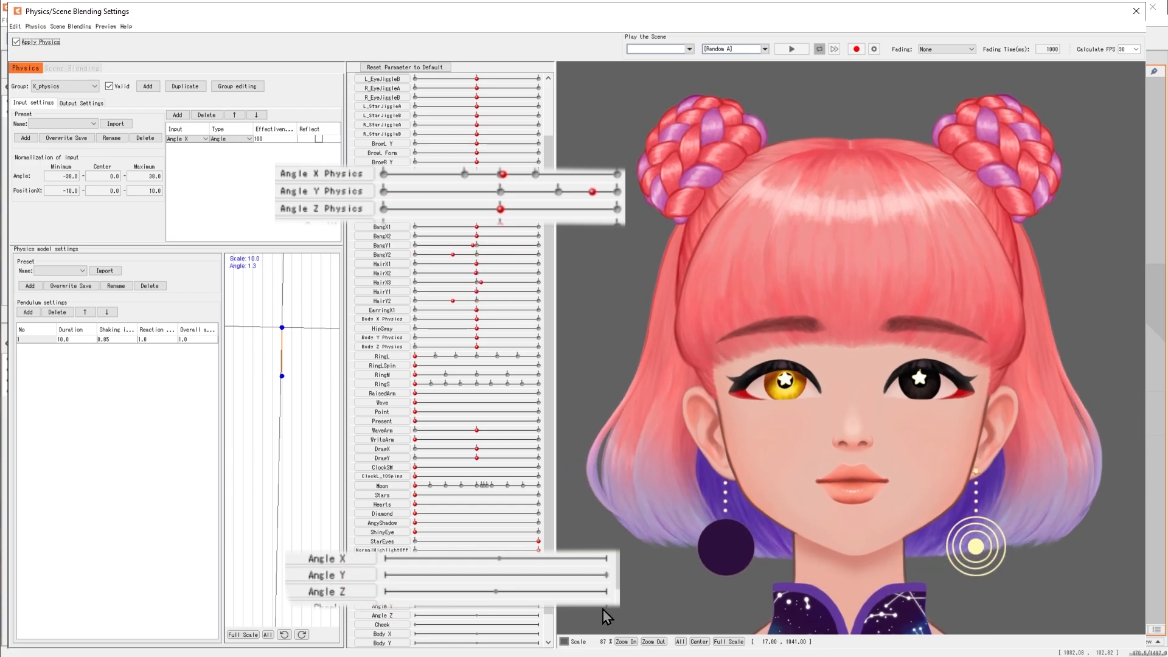
{"action": "left_click_drag", "start_coordinate": [478, 612], "coordinate": [549, 636]}
{"action": "left_click", "coordinate": [72, 87]}
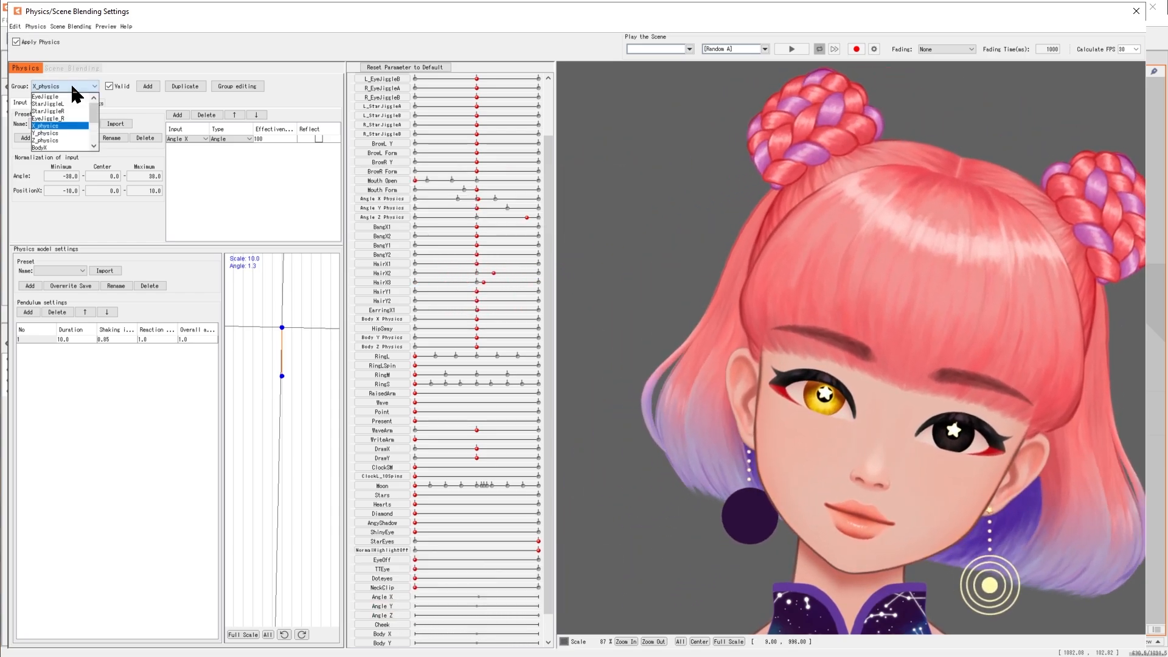
Step: Review the input and output settings of the Y_physics and Z_physics groups
{"action": "left_click", "coordinate": [71, 130]}
{"action": "left_click", "coordinate": [71, 106]}
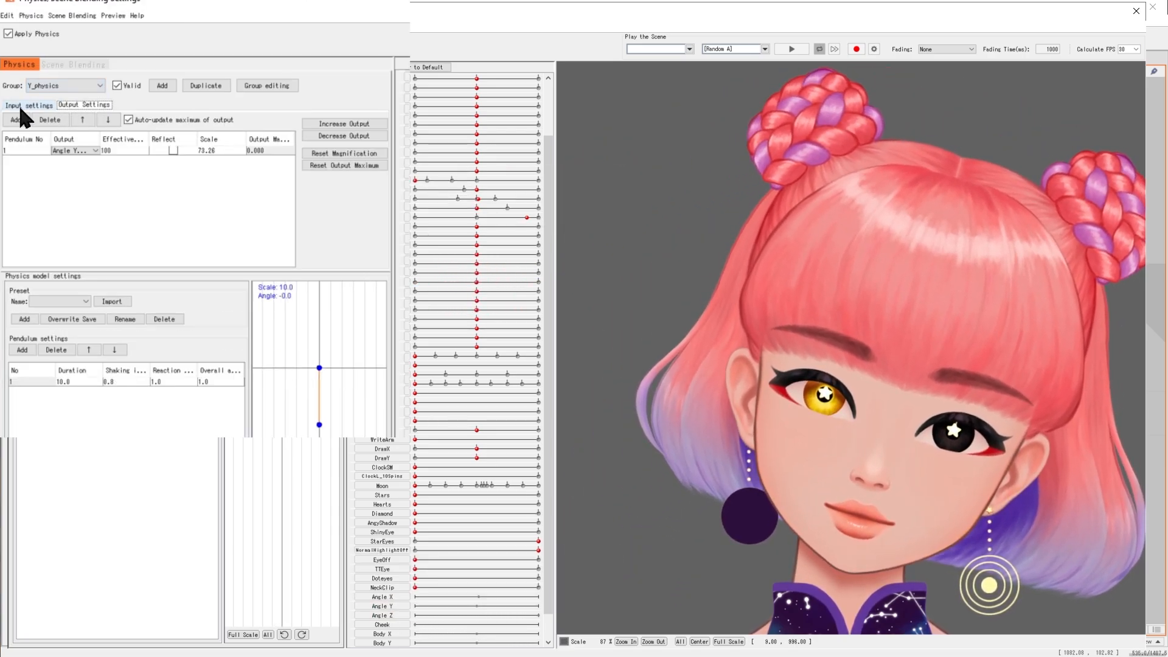
{"action": "left_click", "coordinate": [19, 104]}
{"action": "left_click", "coordinate": [35, 85]}
{"action": "left_click", "coordinate": [54, 142]}
{"action": "left_click", "coordinate": [73, 105]}
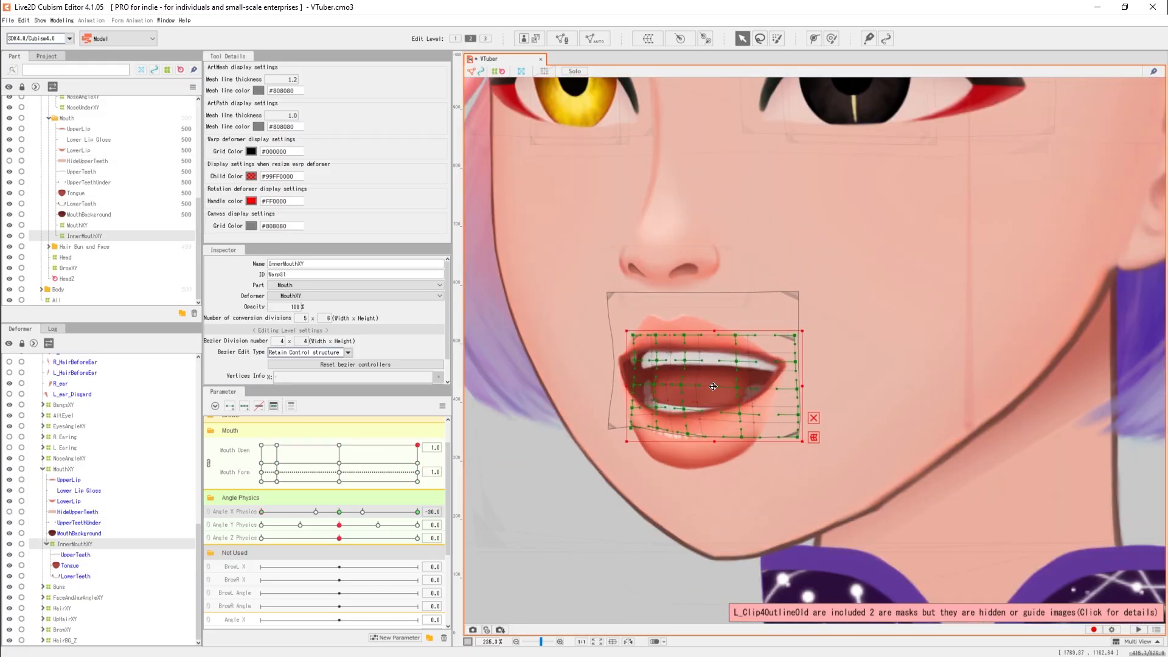
Step: Check the inner mouth along Angle X Physics and adjust both ears' draw order across the combined Angle X and Y Physics keys
{"action": "left_click", "coordinate": [354, 512]}
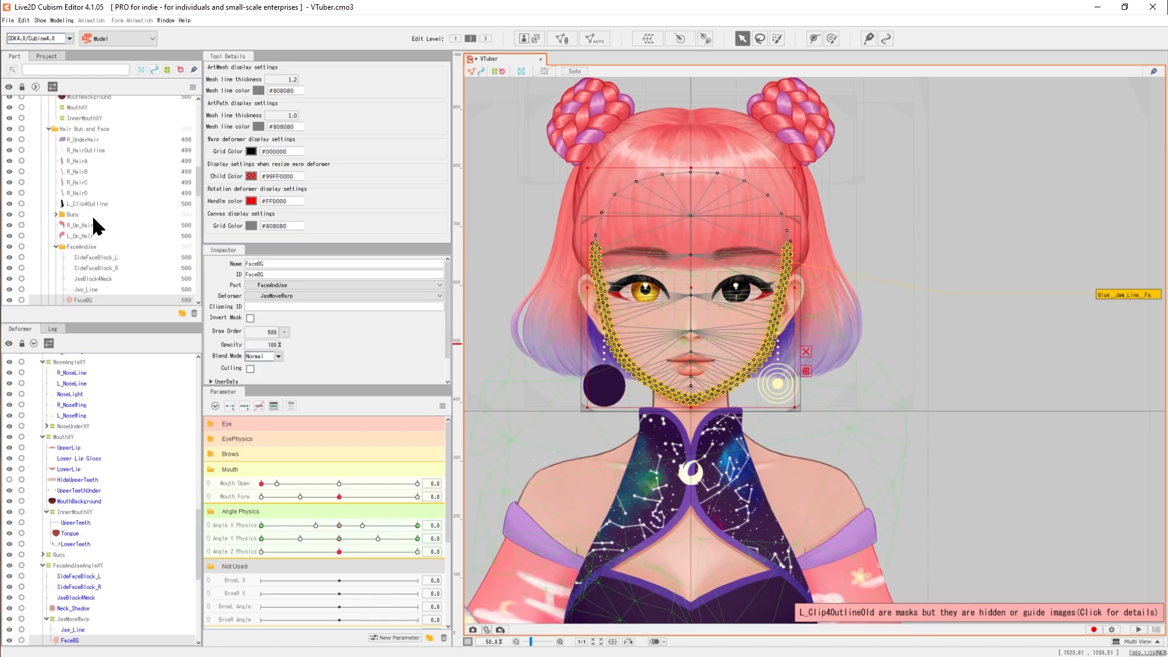
{"action": "left_click", "coordinate": [814, 321]}
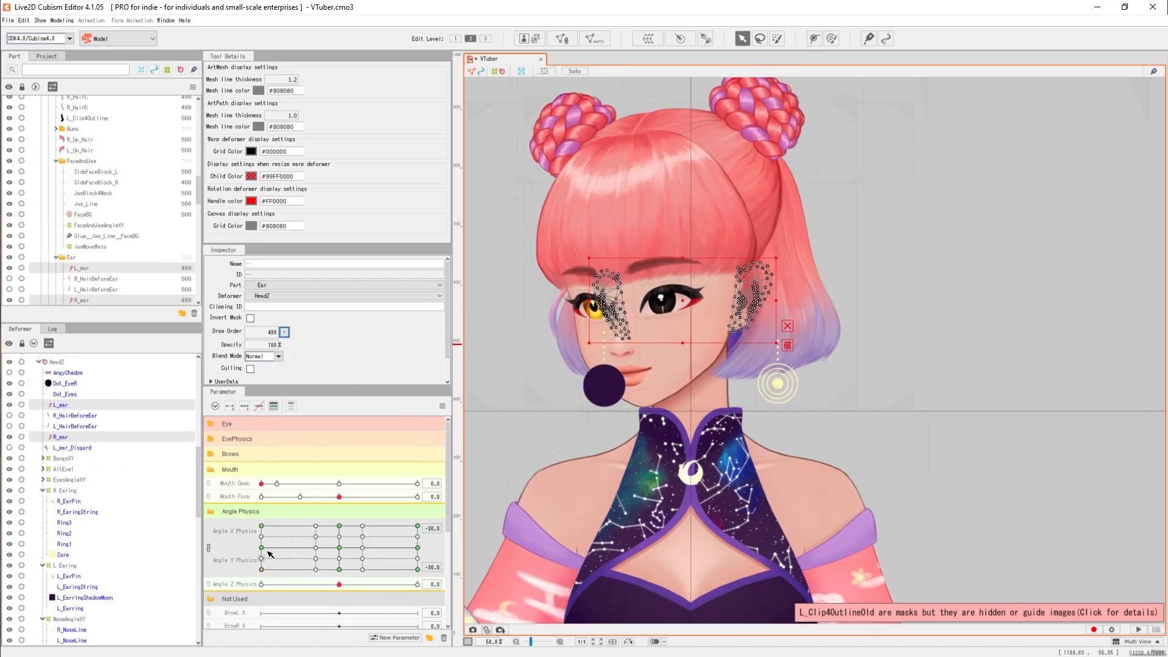
{"action": "left_click_drag", "start_coordinate": [269, 552], "coordinate": [340, 573]}
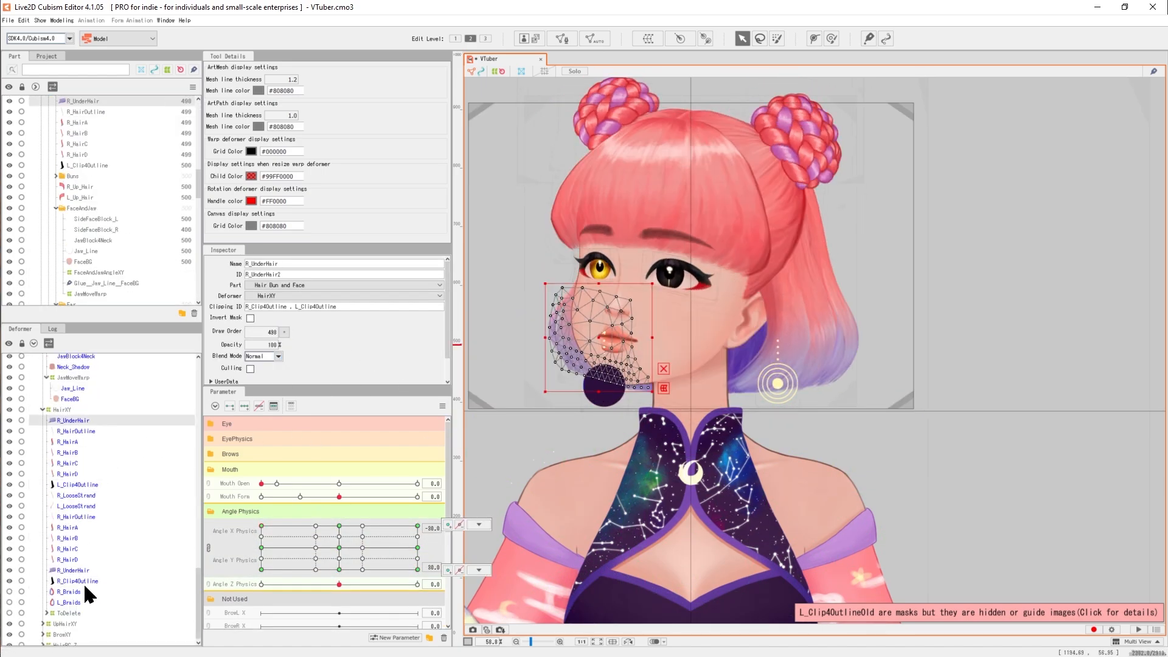
Step: Select the hair meshes under HairXY and lower their draw order by 1 at the neutral Angle X and Angle Y Physics keys
{"action": "left_click", "coordinate": [80, 582], "text": "shift"}
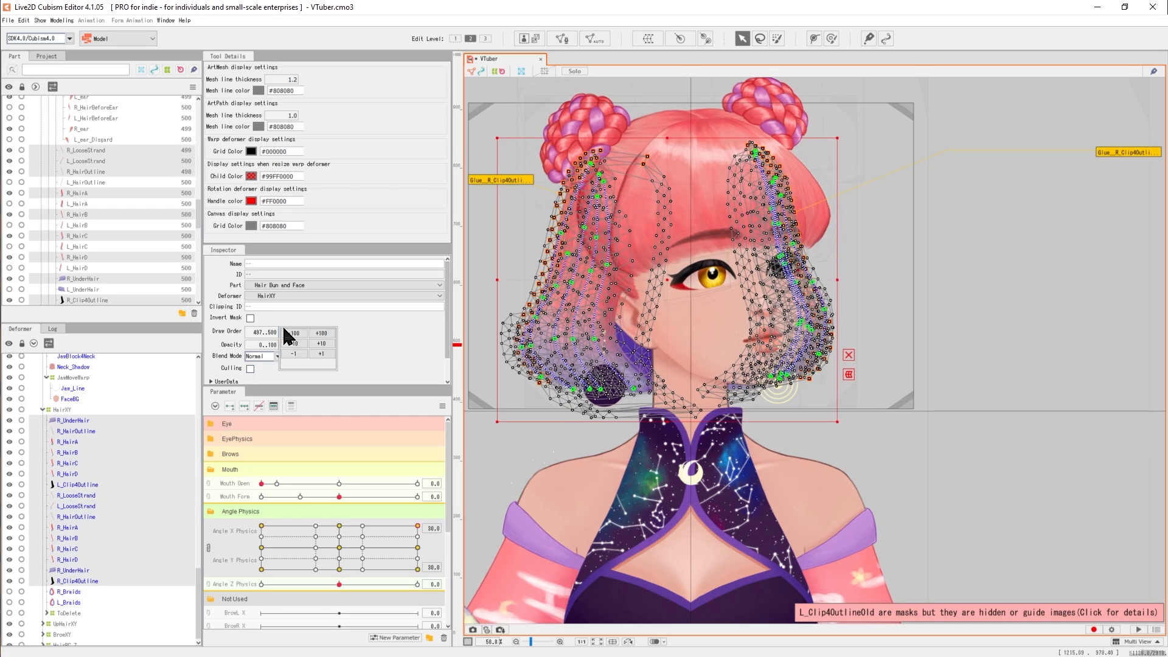
{"action": "left_click", "coordinate": [208, 548]}
{"action": "left_click", "coordinate": [339, 527]}
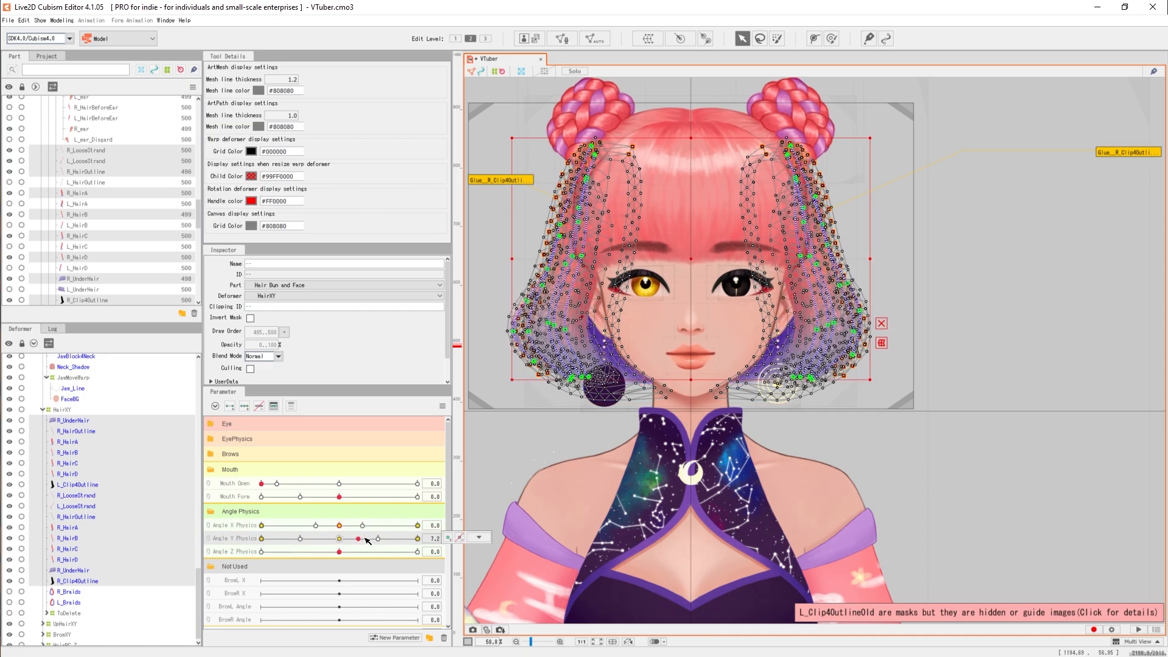
{"action": "left_click", "coordinate": [294, 354]}
{"action": "left_click", "coordinate": [339, 538]}
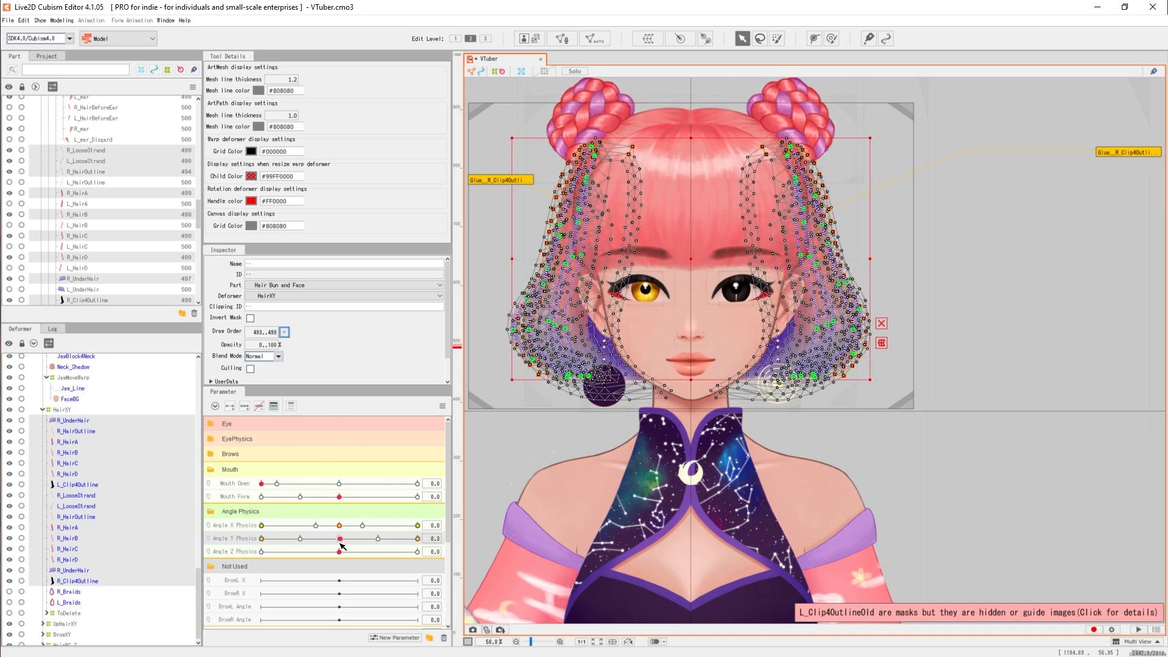
{"action": "left_click", "coordinate": [418, 525]}
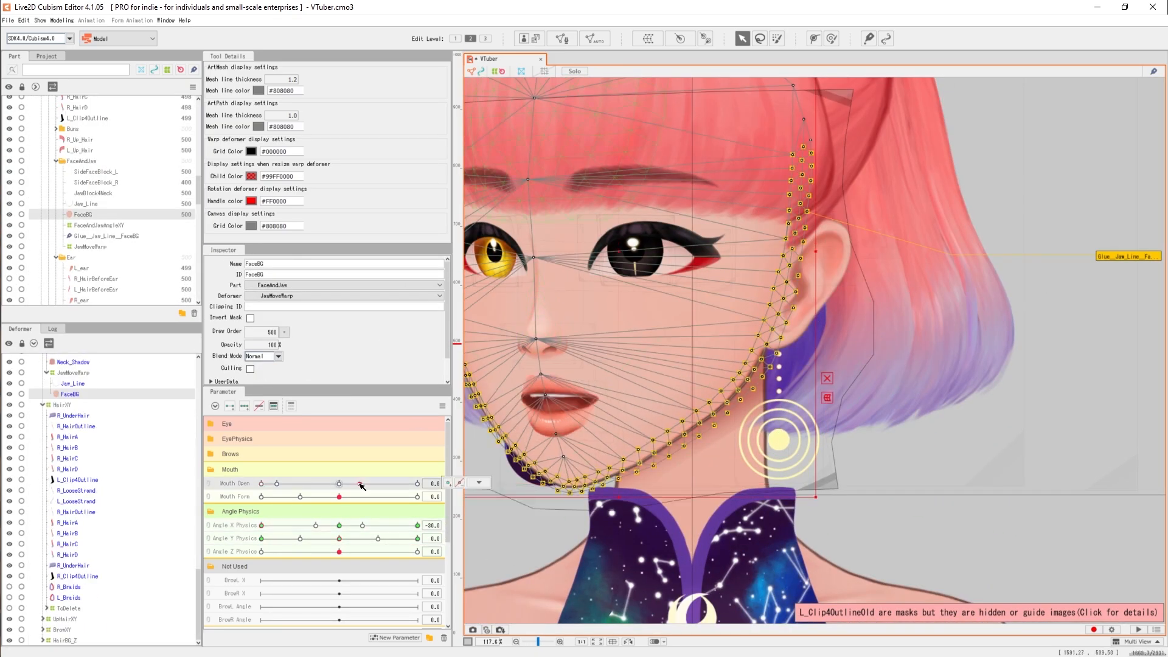
Step: Examine the face, jaw and earrings at the Angle X and Y Physics extremes, and view the model in the physics preview
{"action": "left_click", "coordinate": [538, 417]}
{"action": "scroll", "coordinate": [538, 417], "scroll_direction": "up", "scroll_amount": 5}
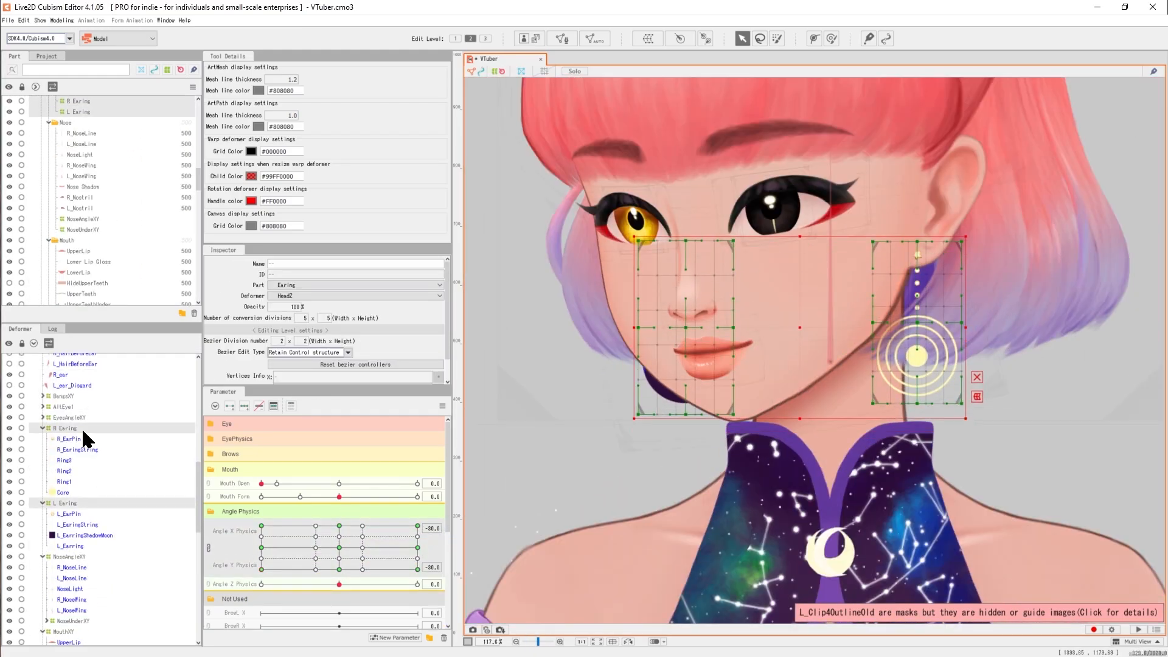
{"action": "scroll", "coordinate": [757, 380], "scroll_direction": "up", "scroll_amount": 3}
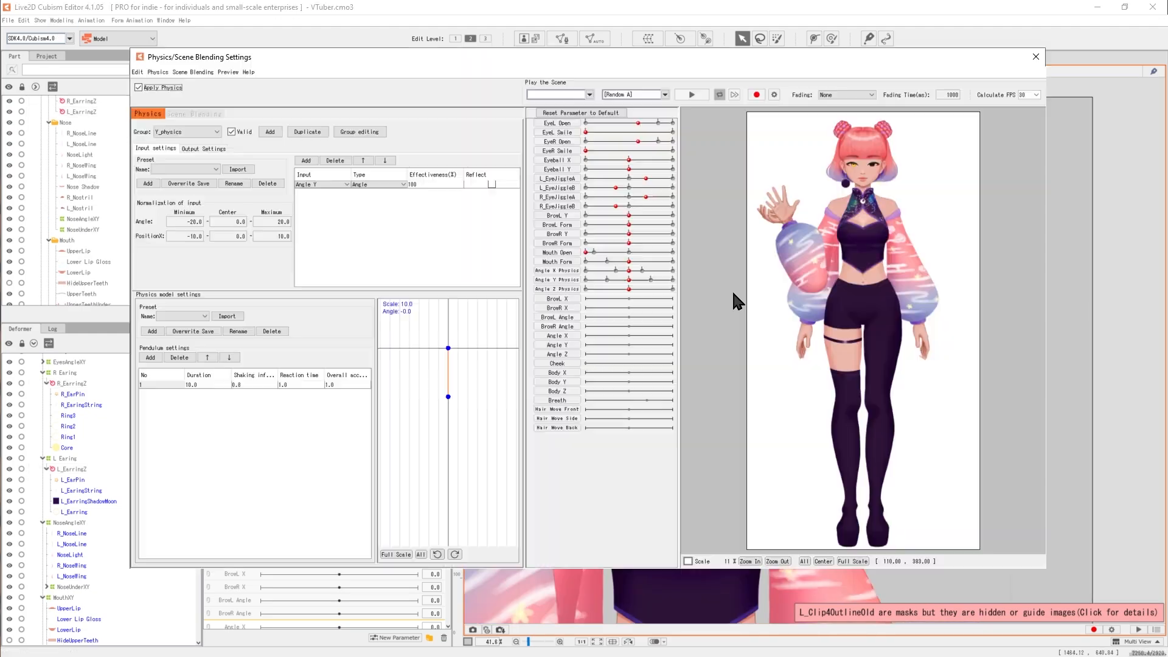
{"action": "scroll", "coordinate": [735, 299], "scroll_direction": "up", "scroll_amount": 3}
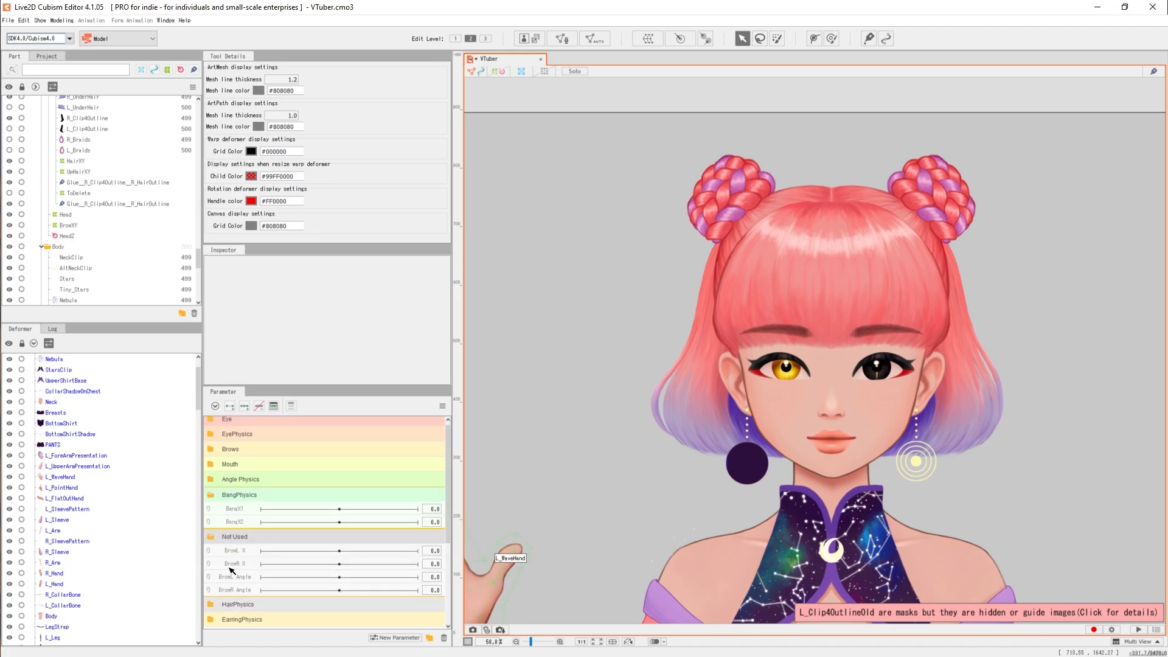
Step: Create a warp deformer named X1 as the parent of the three bang meshes in the Bangs part
{"action": "right_click", "coordinate": [242, 572]}
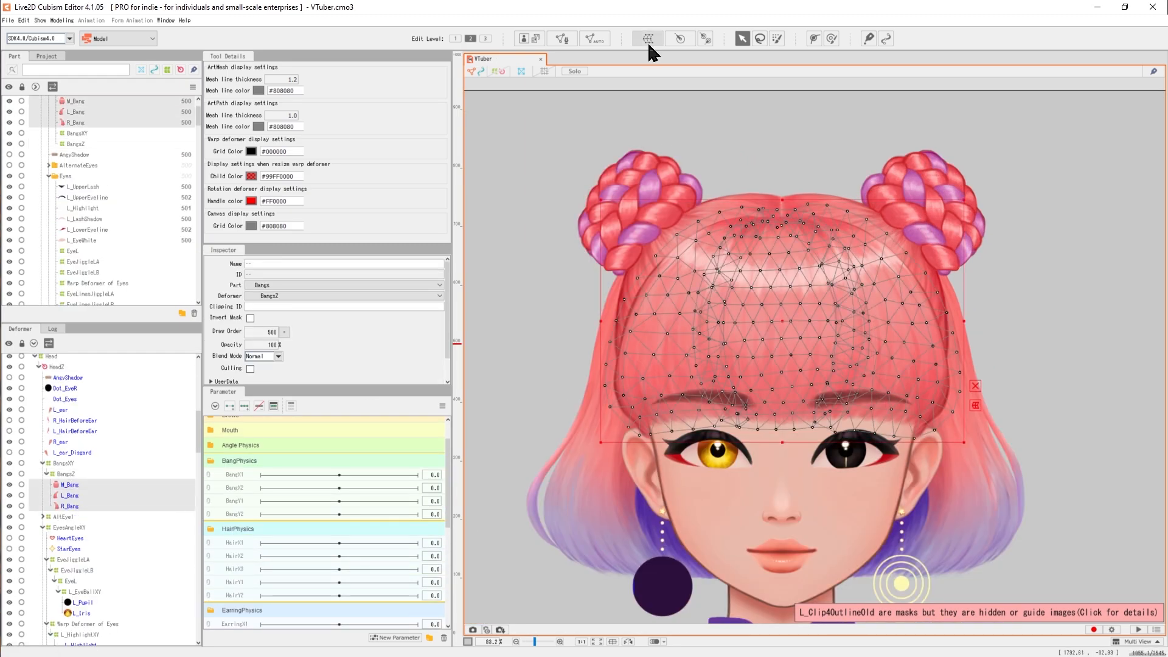
{"action": "left_click", "coordinate": [647, 39]}
{"action": "type", "text": "X1"}
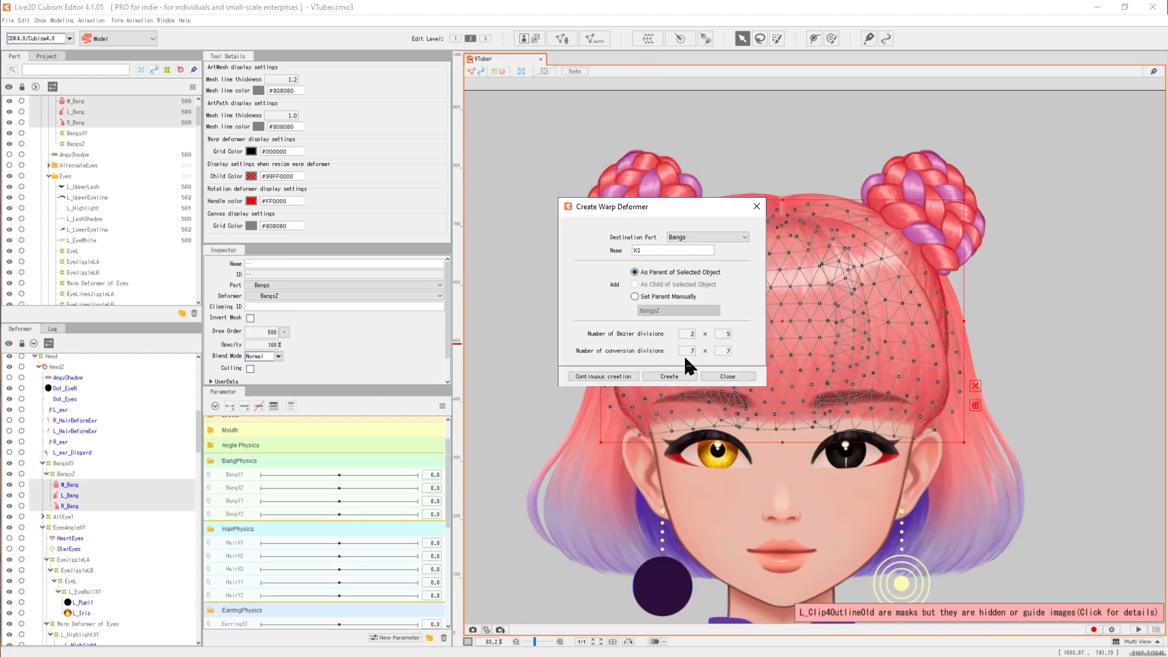
{"action": "left_click", "coordinate": [675, 376]}
Step: Create warp deformer X2 as the parent of L_Bang, R_Bang and M_Bang, with 2 × 6 Bezier and 7 × 7 conversion divisions
{"action": "left_click", "coordinate": [73, 506]}
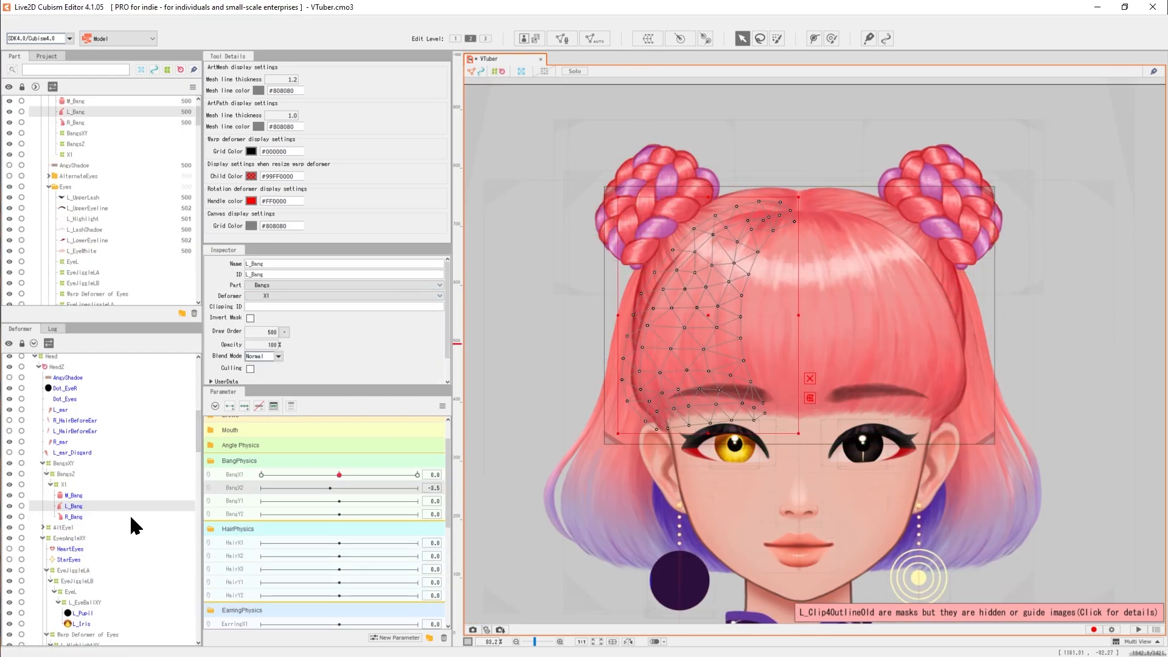
{"action": "left_click", "coordinate": [131, 518], "text": "ctrl"}
{"action": "left_click", "coordinate": [131, 495], "text": "ctrl"}
{"action": "left_click", "coordinate": [648, 39]}
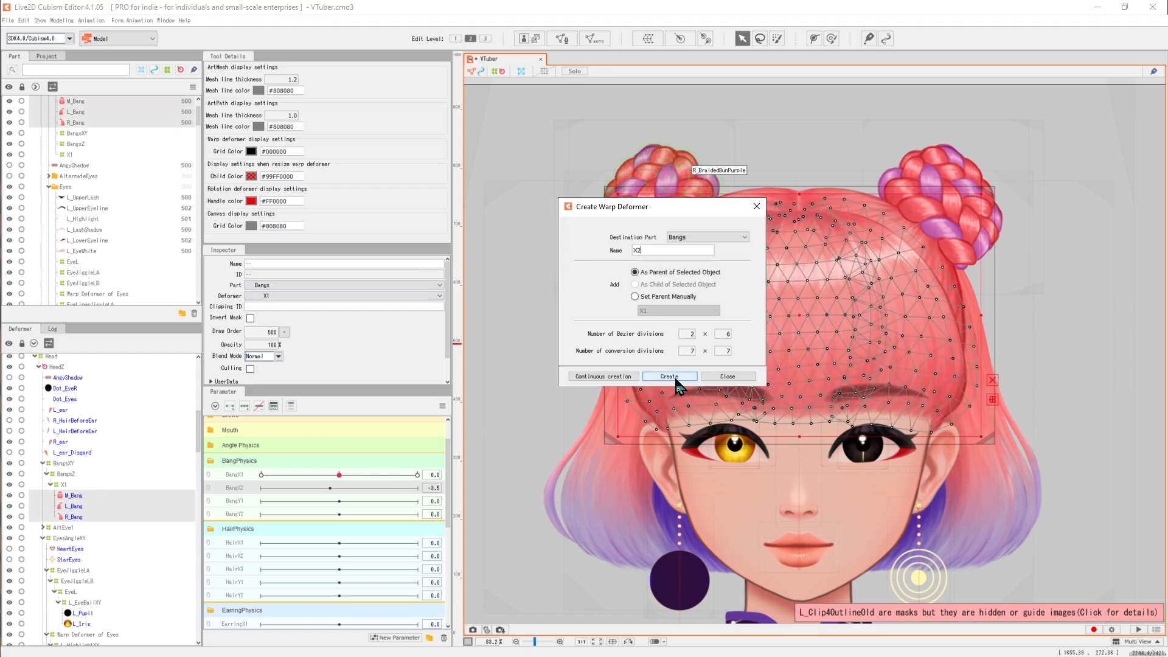
{"action": "left_click", "coordinate": [670, 376]}
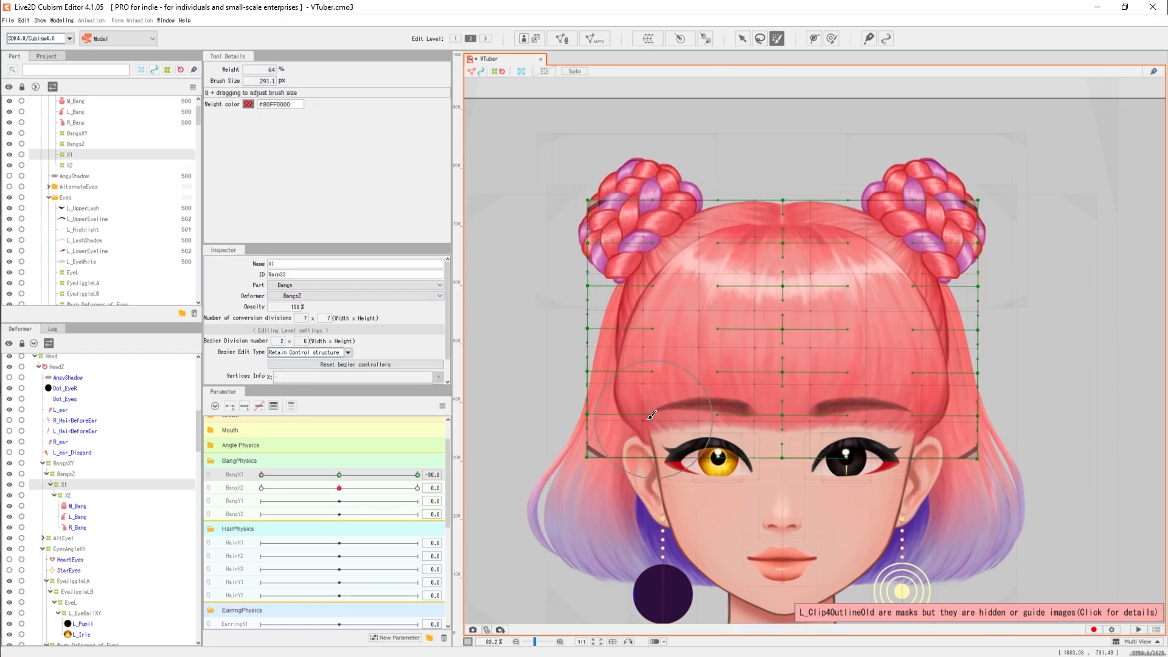
Step: Bend the X1 deformer sideways with the deform brush at the -30 key of BangX1
{"action": "left_click_drag", "start_coordinate": [594, 328], "coordinate": [990, 335]}
{"action": "left_click_drag", "start_coordinate": [262, 474], "coordinate": [279, 469]}
{"action": "left_click", "coordinate": [479, 474]}
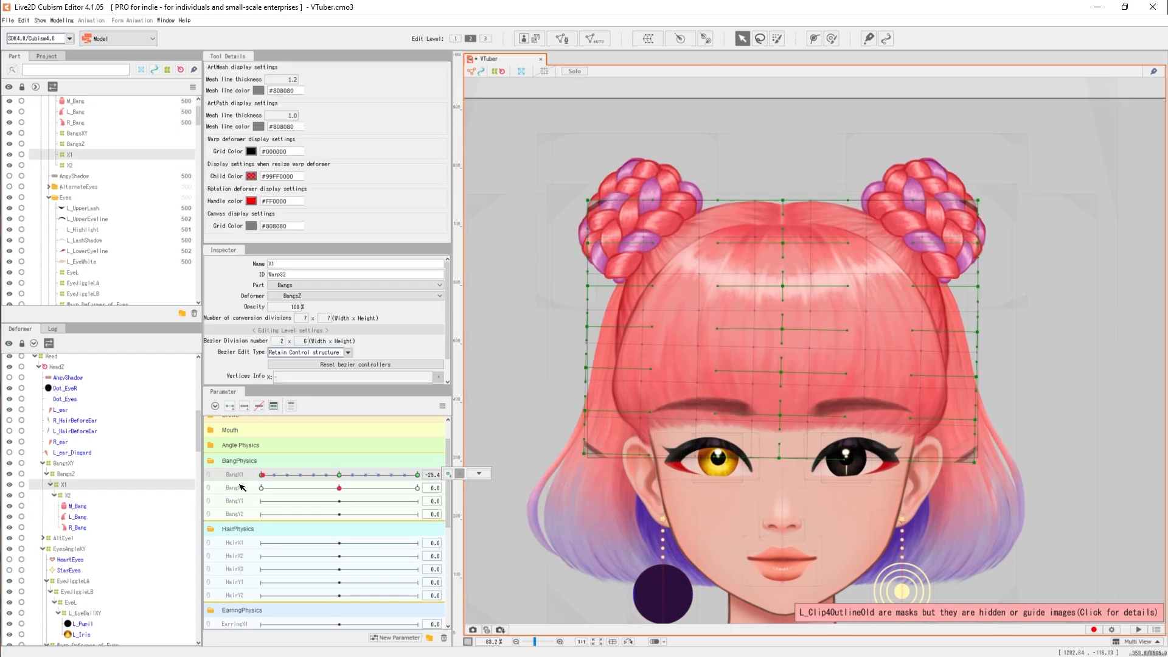
Step: Bend the X2 deformer at the -30 key of BangX2 and test the bangs' swing with the BangX physics group
{"action": "left_click_drag", "start_coordinate": [582, 468], "coordinate": [973, 463]}
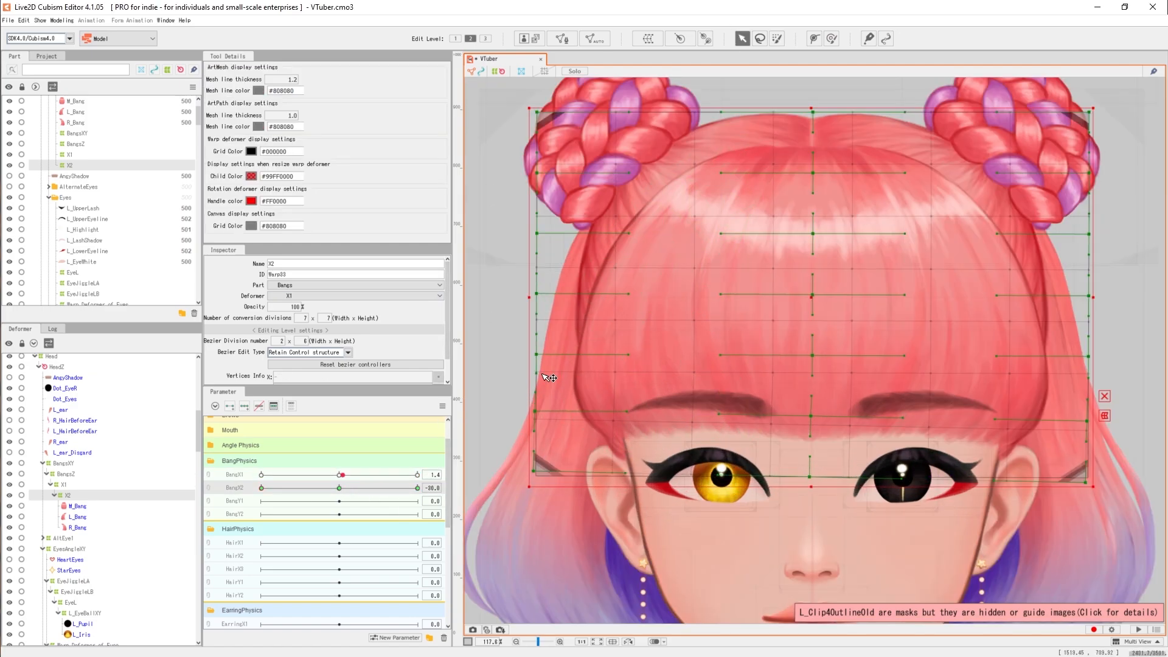
{"action": "left_click", "coordinate": [442, 406]}
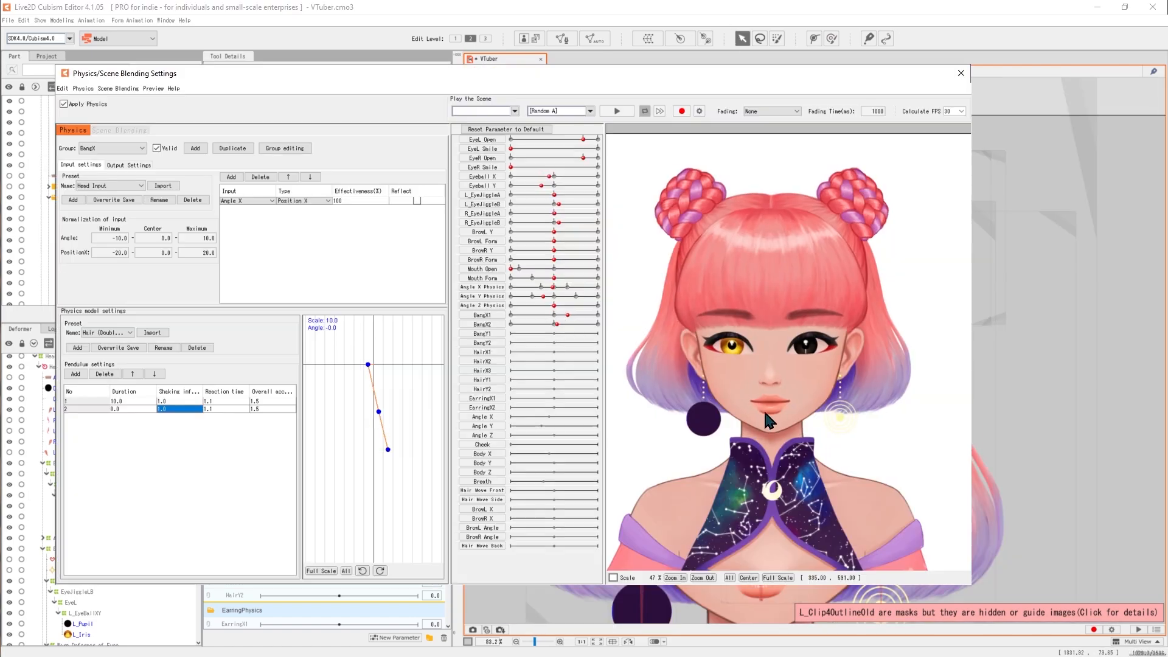
{"action": "left_click_drag", "start_coordinate": [764, 409], "coordinate": [855, 436]}
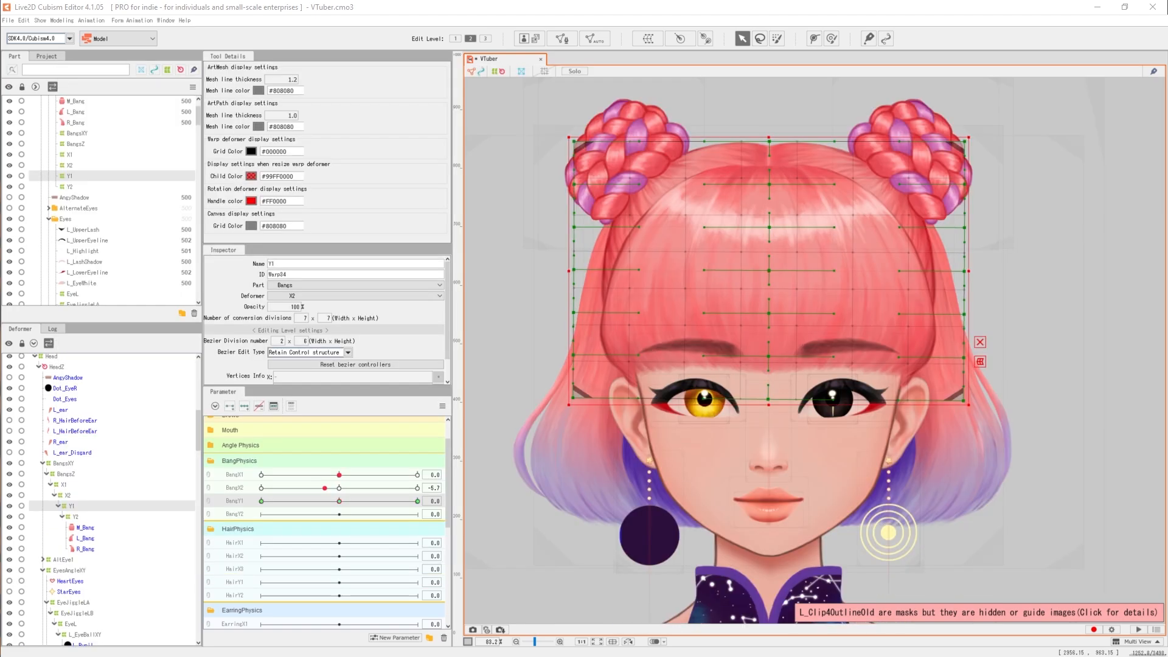
Step: Deform Y1 at the 30 key of BangY1 using a vertical temporary path down the middle of the bangs
{"action": "left_click", "coordinate": [62, 20]}
{"action": "left_click", "coordinate": [117, 195]}
{"action": "left_click", "coordinate": [771, 153]}
{"action": "left_click", "coordinate": [770, 390]}
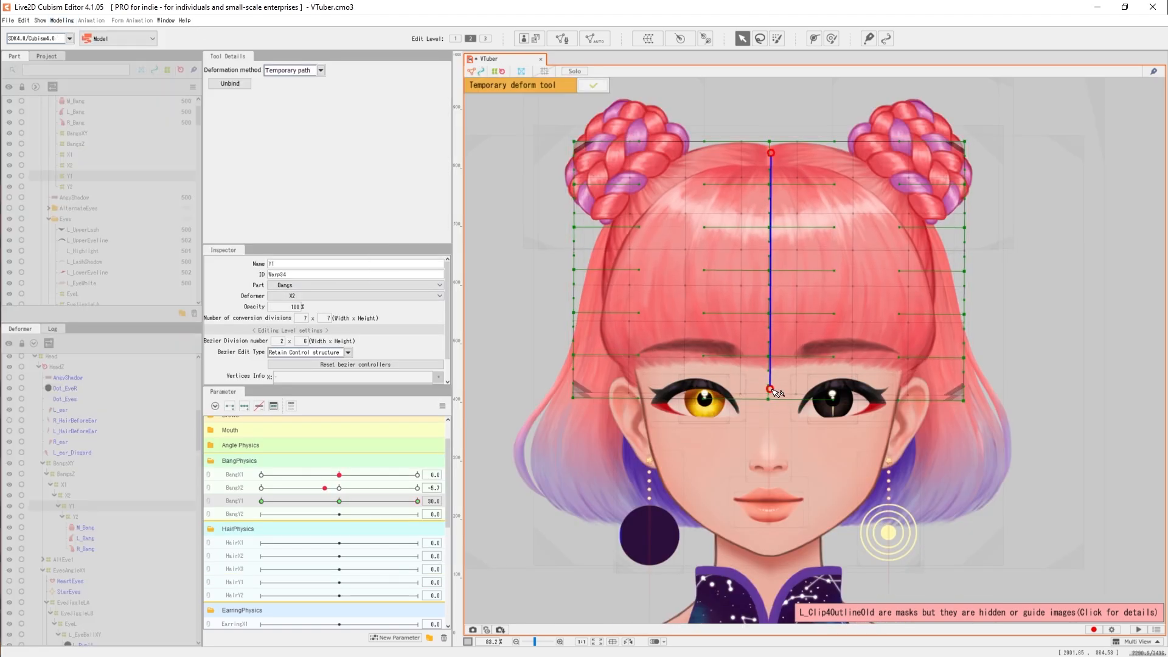
{"action": "left_click_drag", "start_coordinate": [361, 501], "coordinate": [420, 500]}
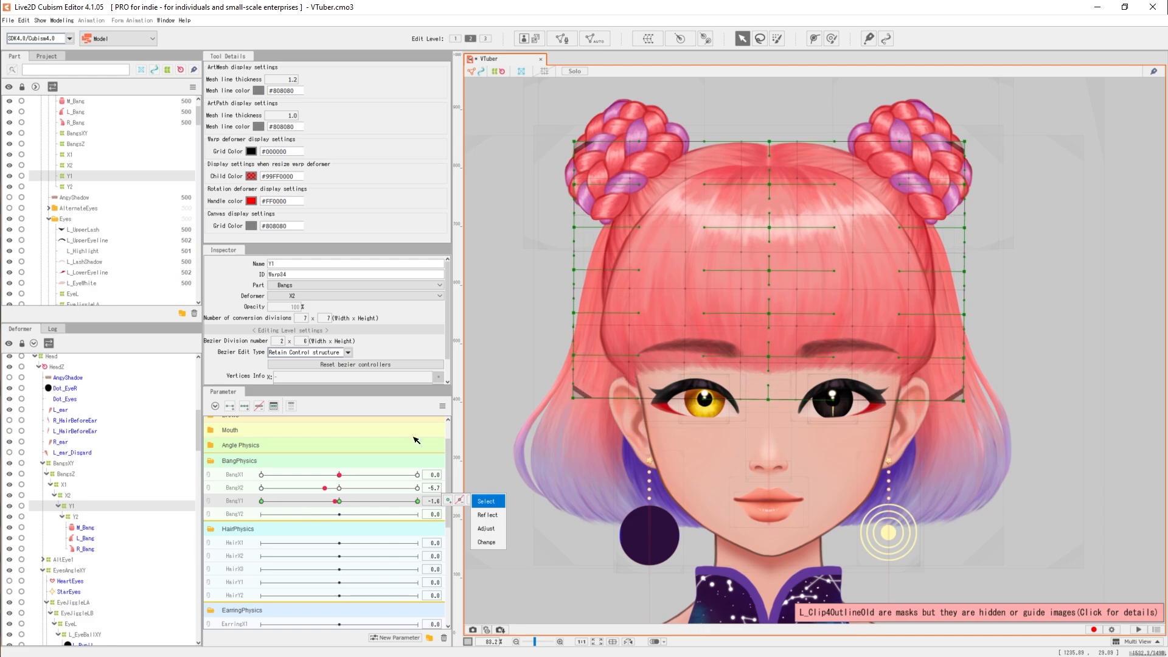
Step: Deform Y2 at the -30 key of BangY2 using a horizontal temporary path across the bangs
{"action": "left_click", "coordinate": [71, 517]}
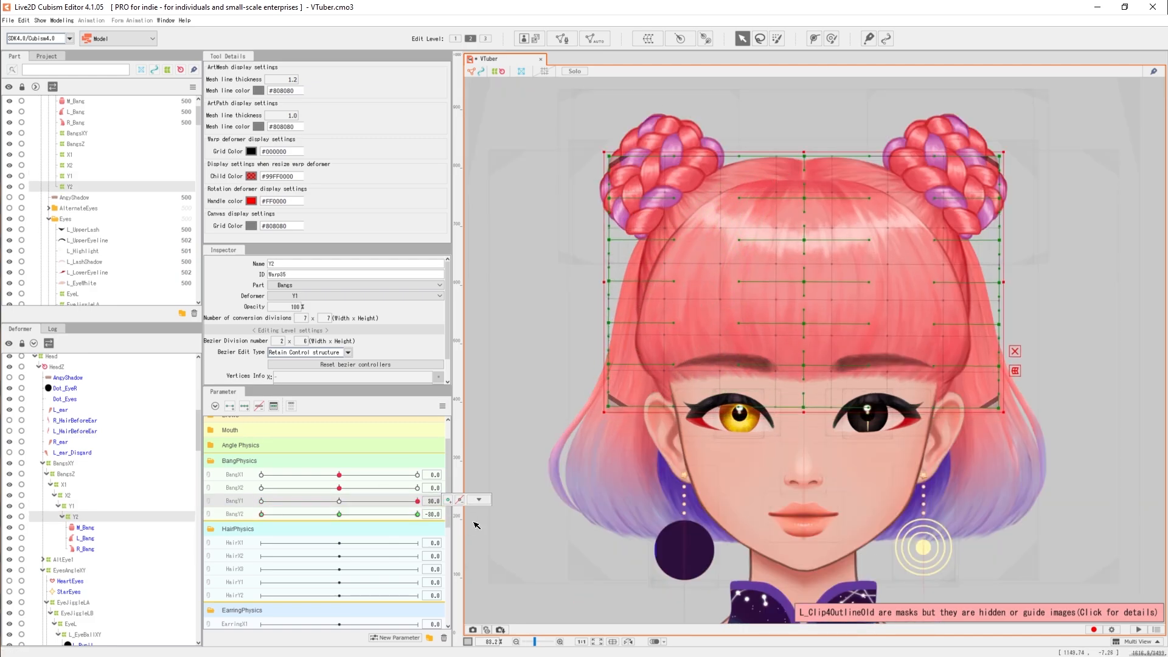
{"action": "left_click", "coordinate": [61, 20]}
{"action": "mouse_move", "coordinate": [117, 127]}
{"action": "left_click", "coordinate": [239, 204]}
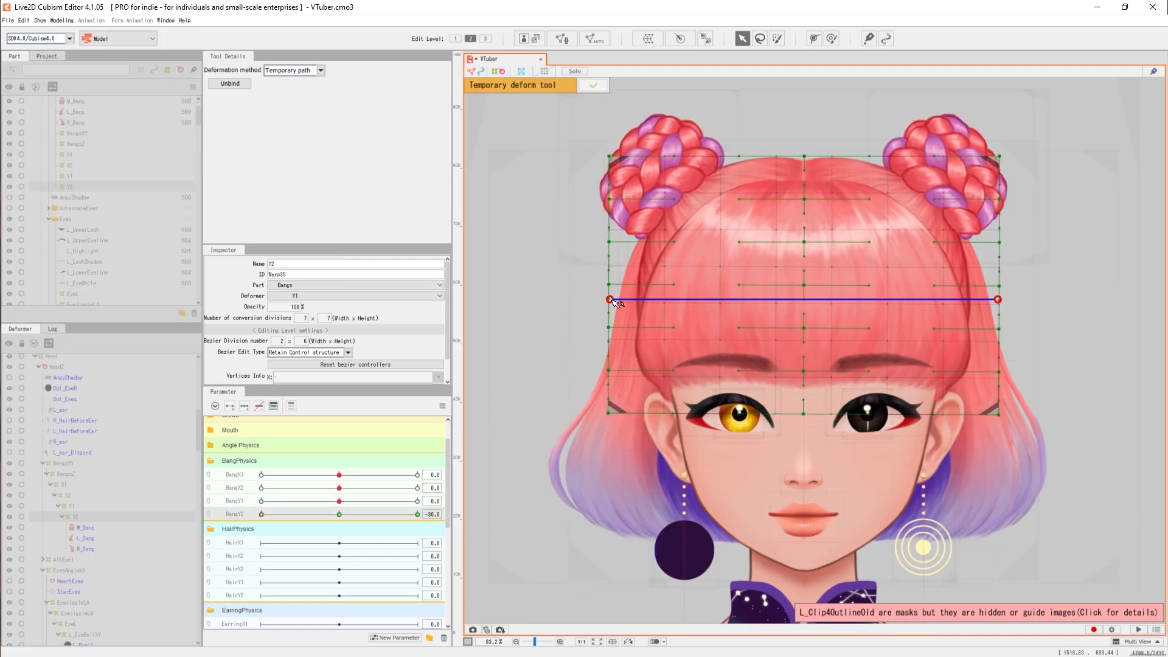
{"action": "left_click", "coordinate": [319, 514]}
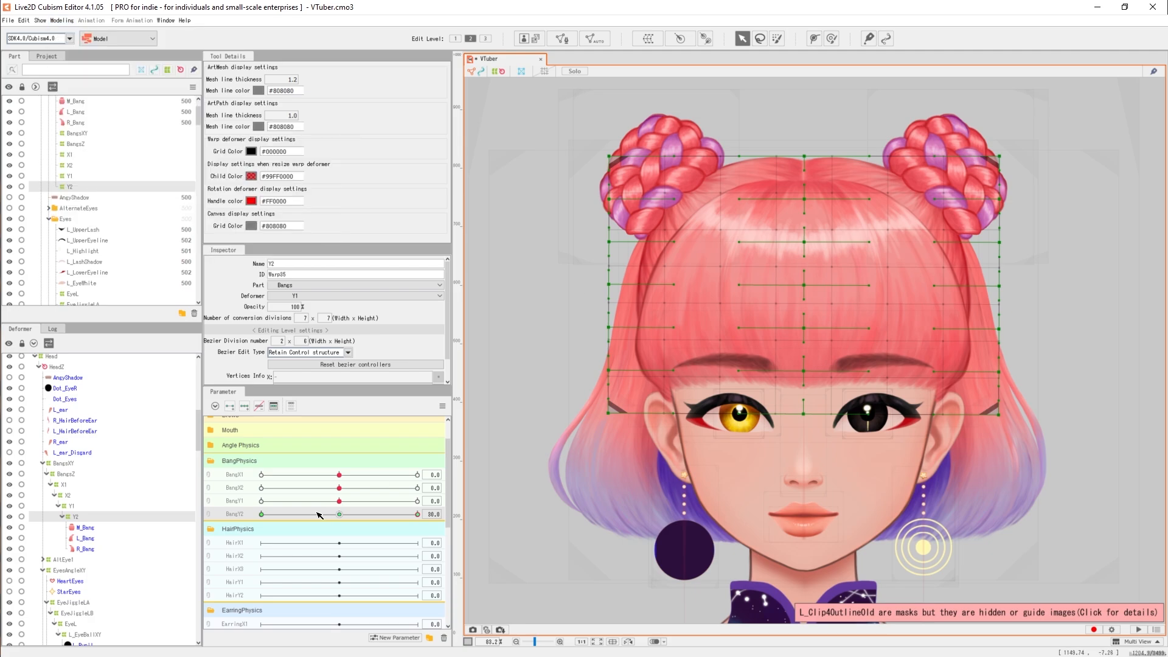
{"action": "left_click", "coordinate": [260, 514]}
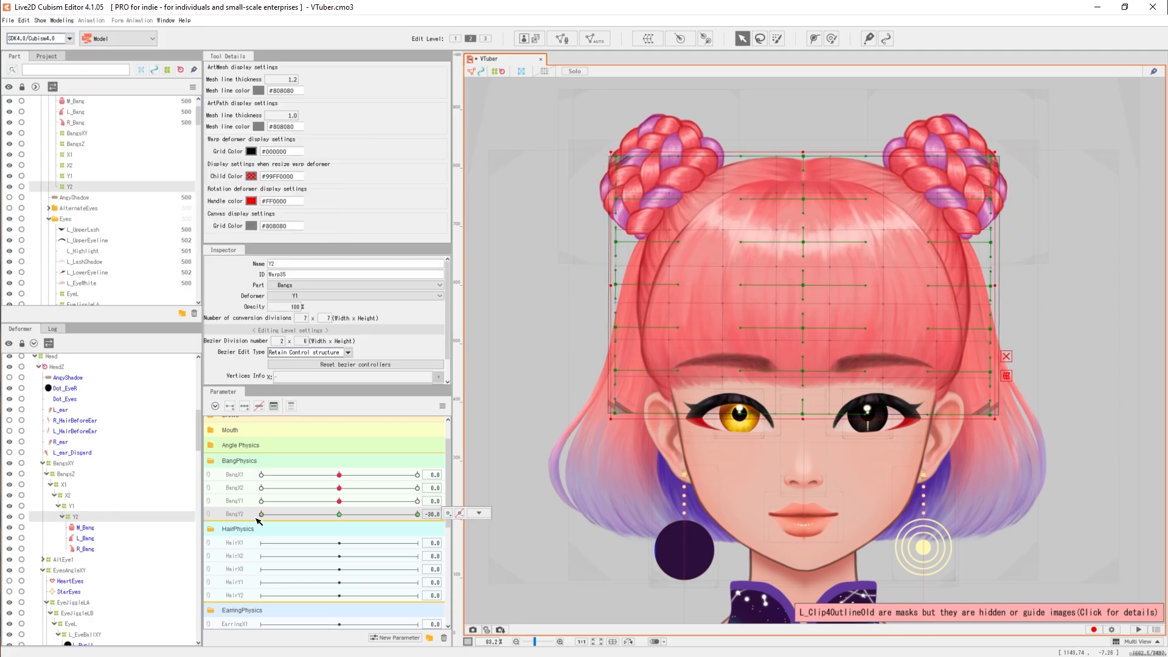
Step: Use Extended Interpolation on the X2 deformer's BangX2 keys and open the output settings of the BangX physics group
{"action": "left_click", "coordinate": [147, 495]}
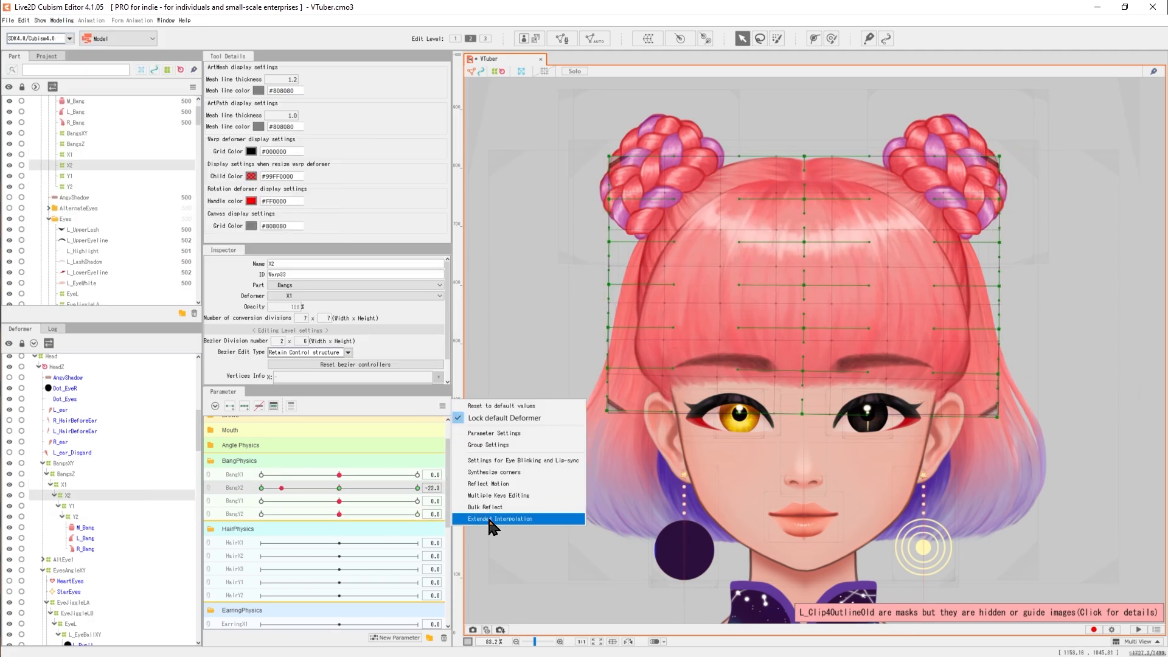
{"action": "left_click", "coordinate": [403, 501]}
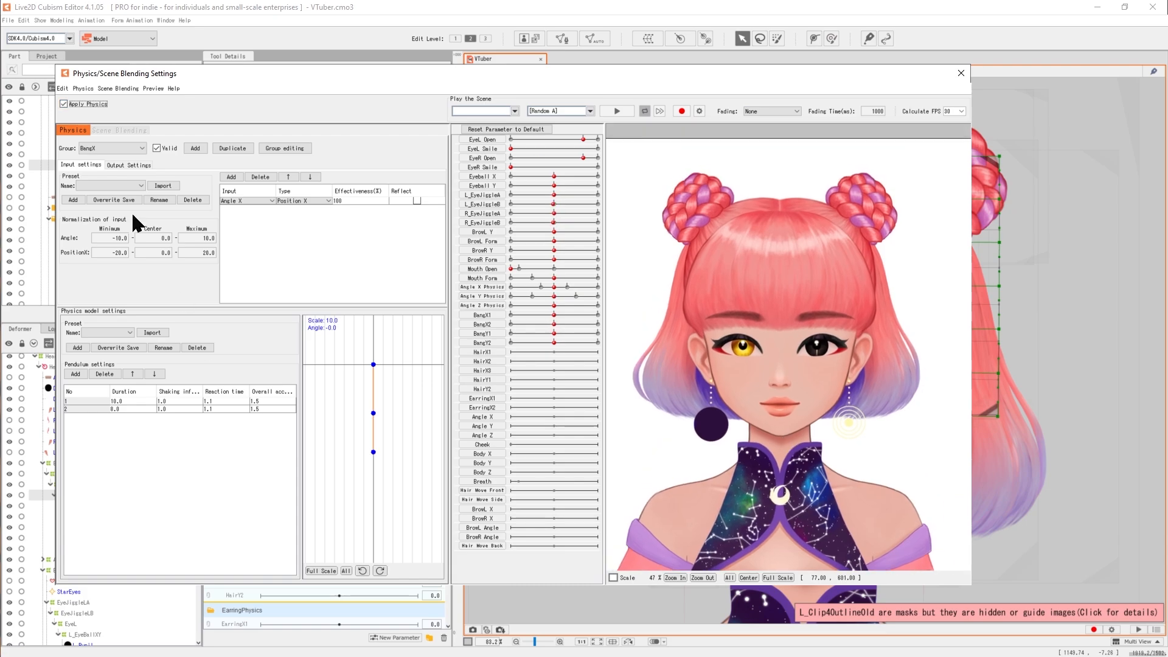
{"action": "left_click", "coordinate": [128, 165]}
{"action": "left_click", "coordinate": [143, 203]}
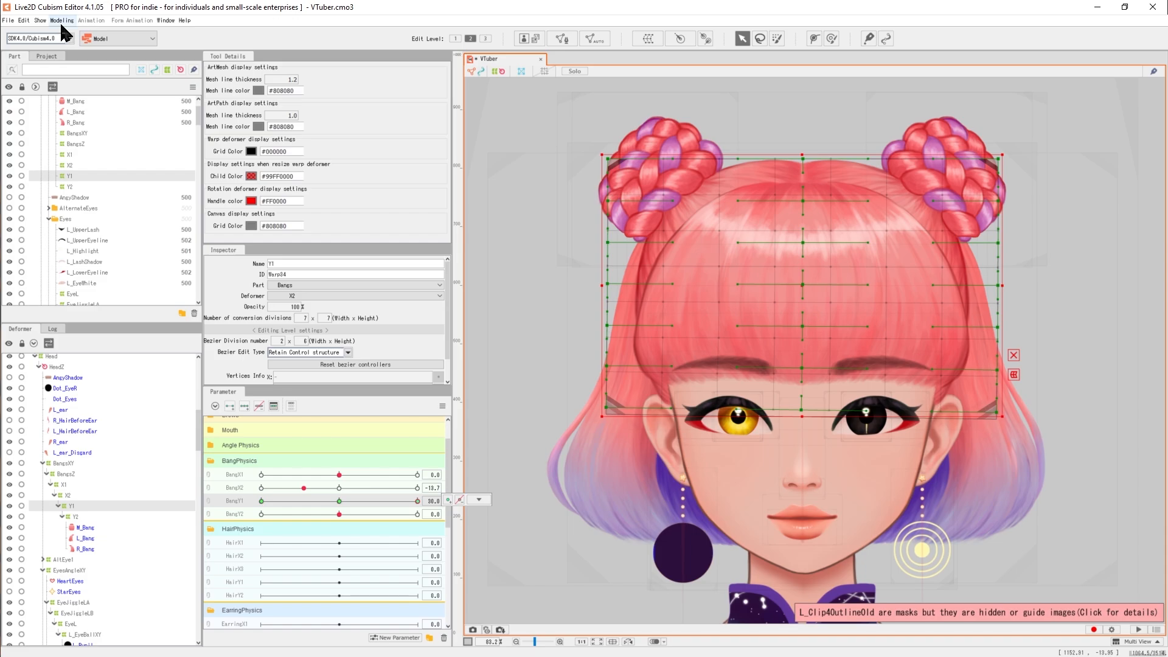
Step: Place a multi-point vertical temporary path down the middle of Y1 and deform it at the 30 and -30 keys of BangY1
{"action": "left_click", "coordinate": [62, 20]}
{"action": "mouse_move", "coordinate": [115, 132]}
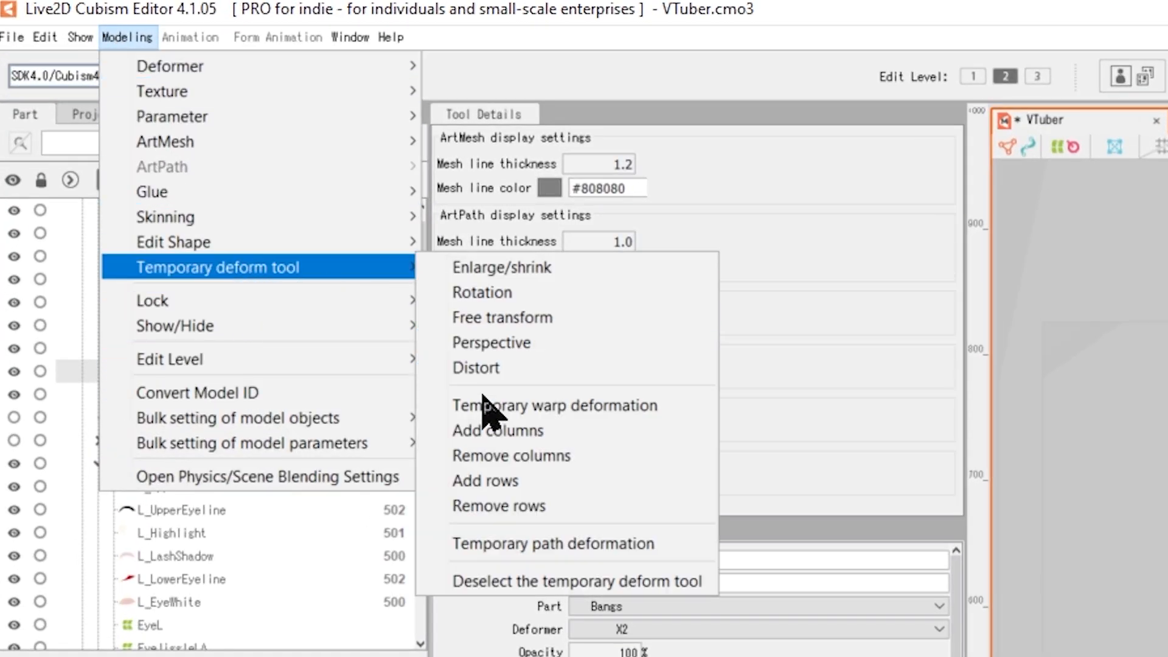
{"action": "left_click", "coordinate": [496, 541]}
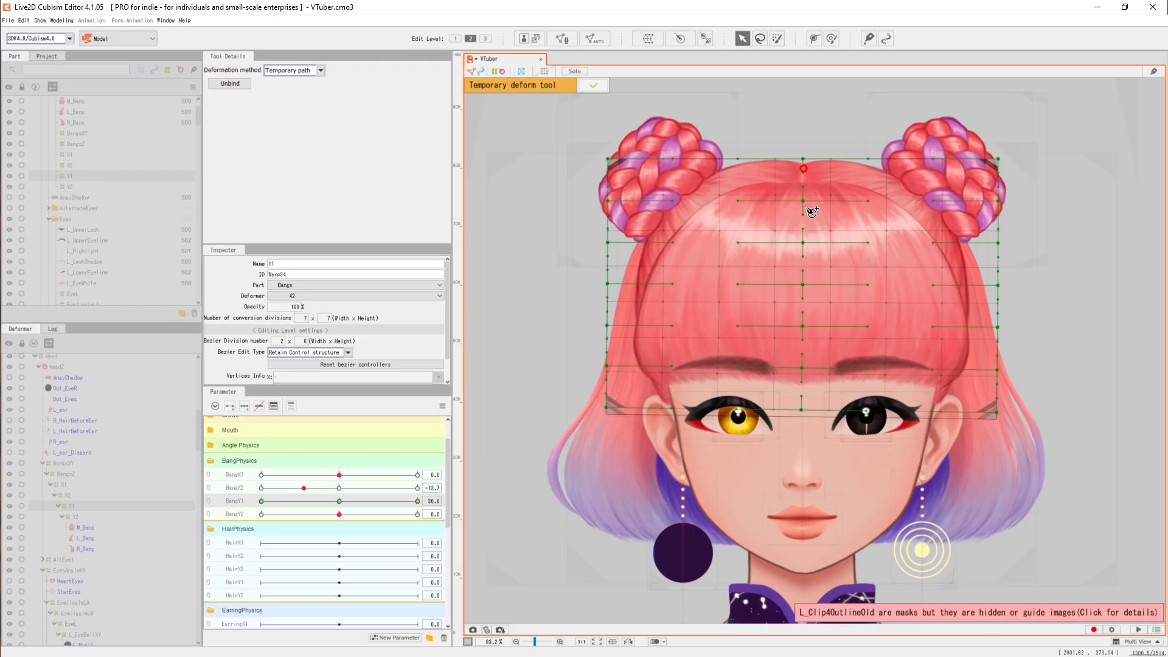
{"action": "scroll", "coordinate": [811, 211], "scroll_direction": "up", "scroll_amount": 3}
{"action": "left_click", "coordinate": [803, 240]}
{"action": "left_click", "coordinate": [448, 504]}
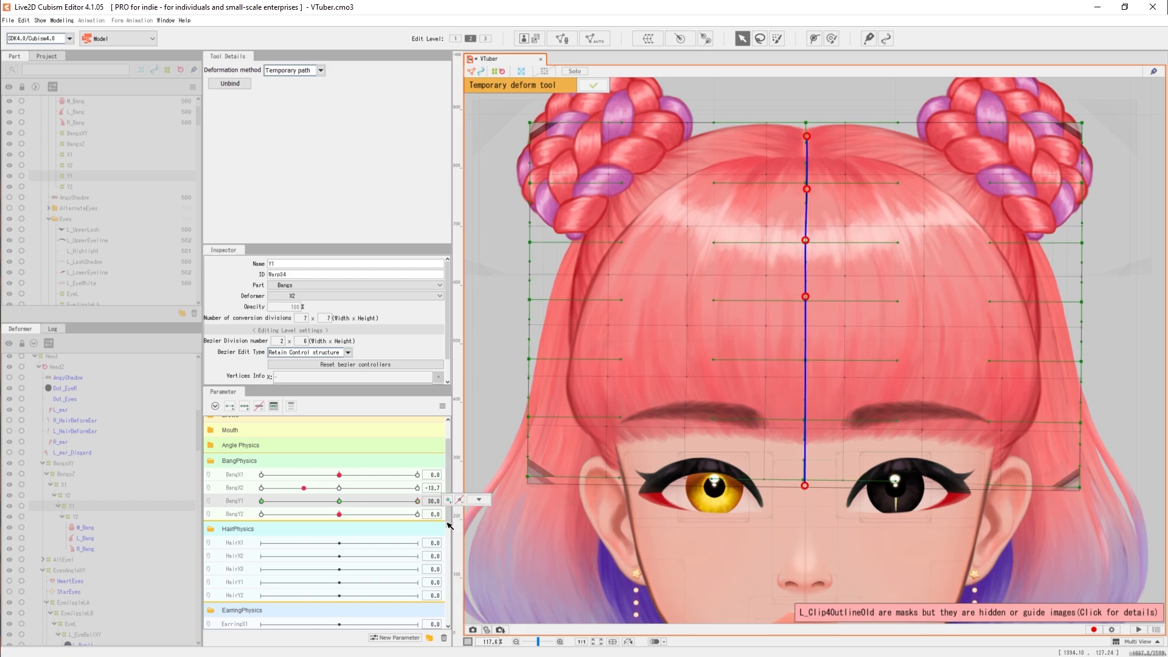
{"action": "left_click", "coordinate": [449, 526]}
{"action": "scroll", "coordinate": [748, 360], "scroll_direction": "up", "scroll_amount": 2}
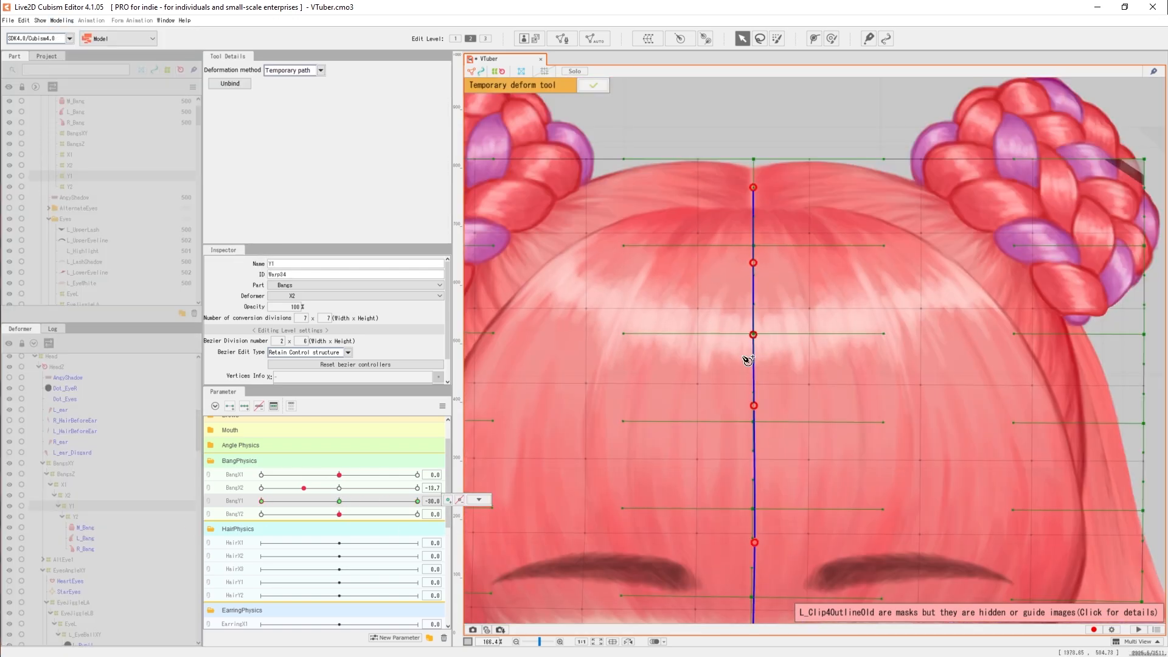
{"action": "scroll", "coordinate": [748, 361], "scroll_direction": "down", "scroll_amount": 4}
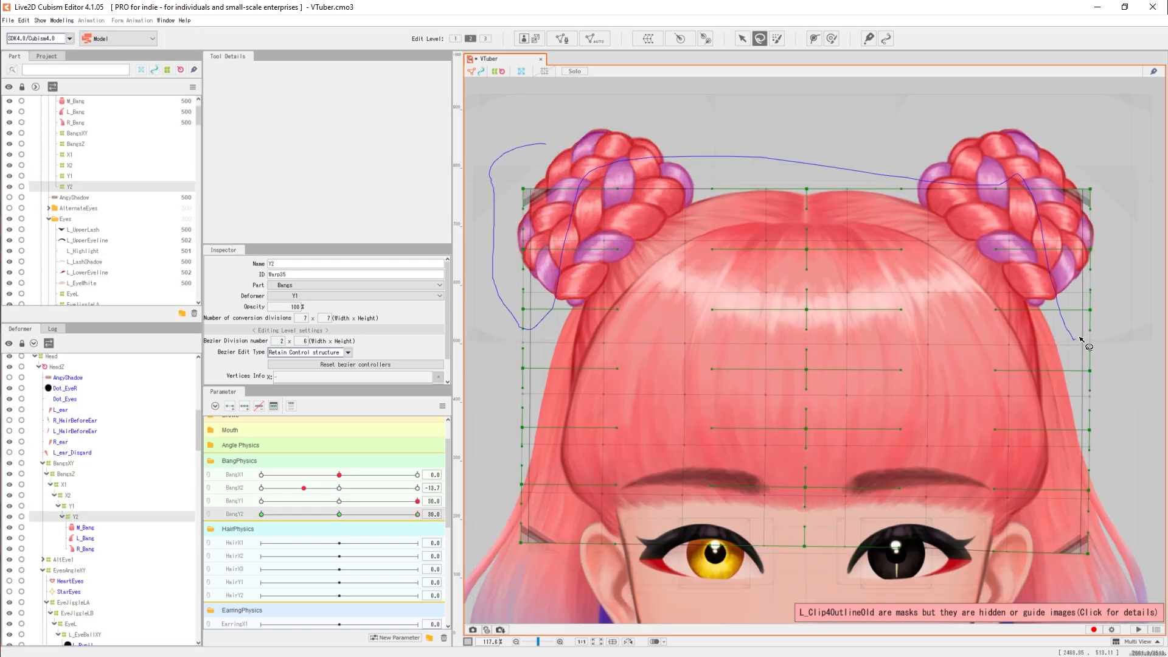
Step: Lasso-select the control points along the top and sides of the Y2 bangs deformer and return to the Arrow tool
{"action": "left_click_drag", "start_coordinate": [1081, 339], "coordinate": [1083, 341]}
{"action": "left_click", "coordinate": [743, 38]}
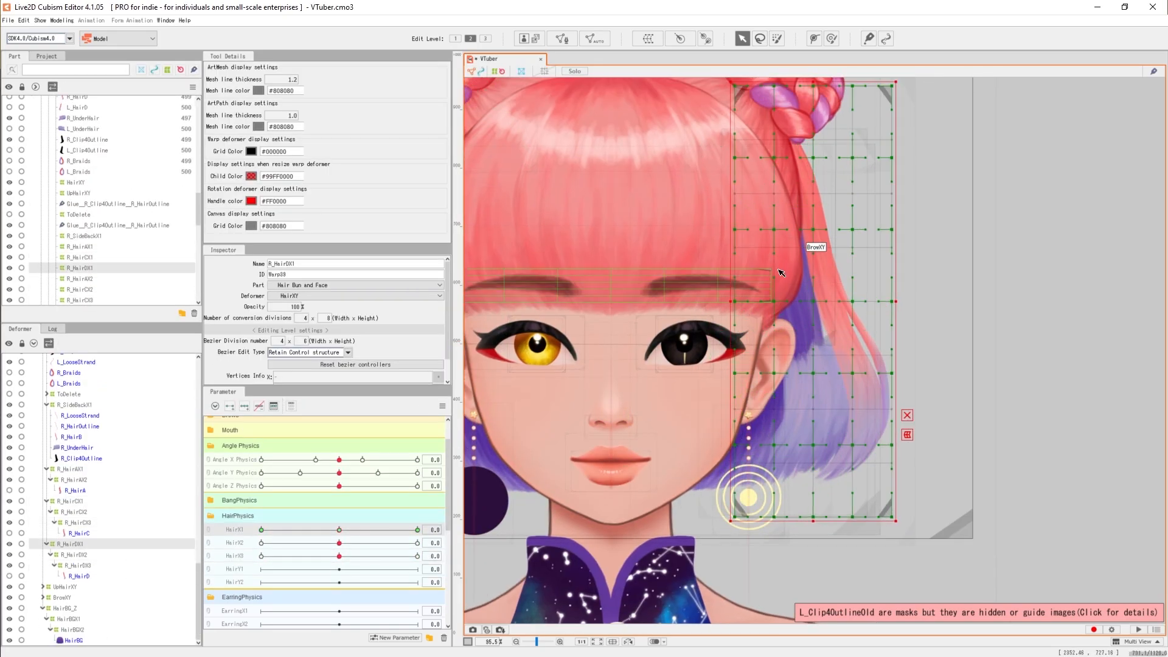
Step: Test the HairX physics group by moving Angle X and open the group's output settings
{"action": "left_click", "coordinate": [726, 354]}
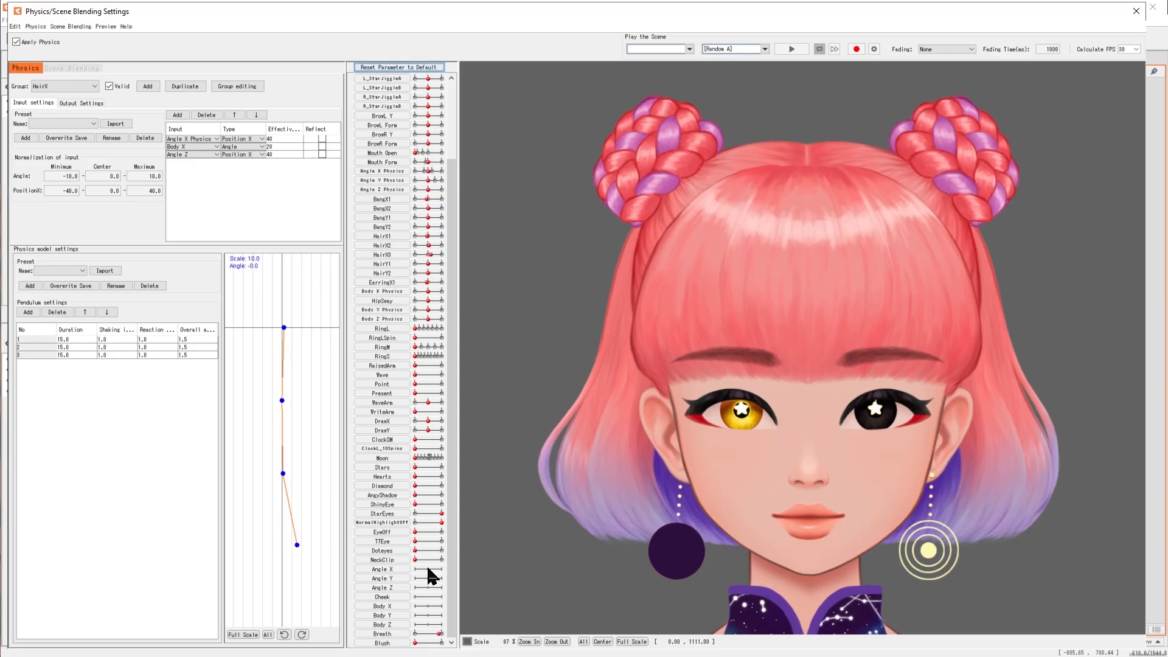
{"action": "mouse_move", "coordinate": [428, 569]}
{"action": "left_mouse_down"}
{"action": "mouse_move", "coordinate": [414, 569]}
{"action": "mouse_move", "coordinate": [429, 569]}
{"action": "left_mouse_up"}
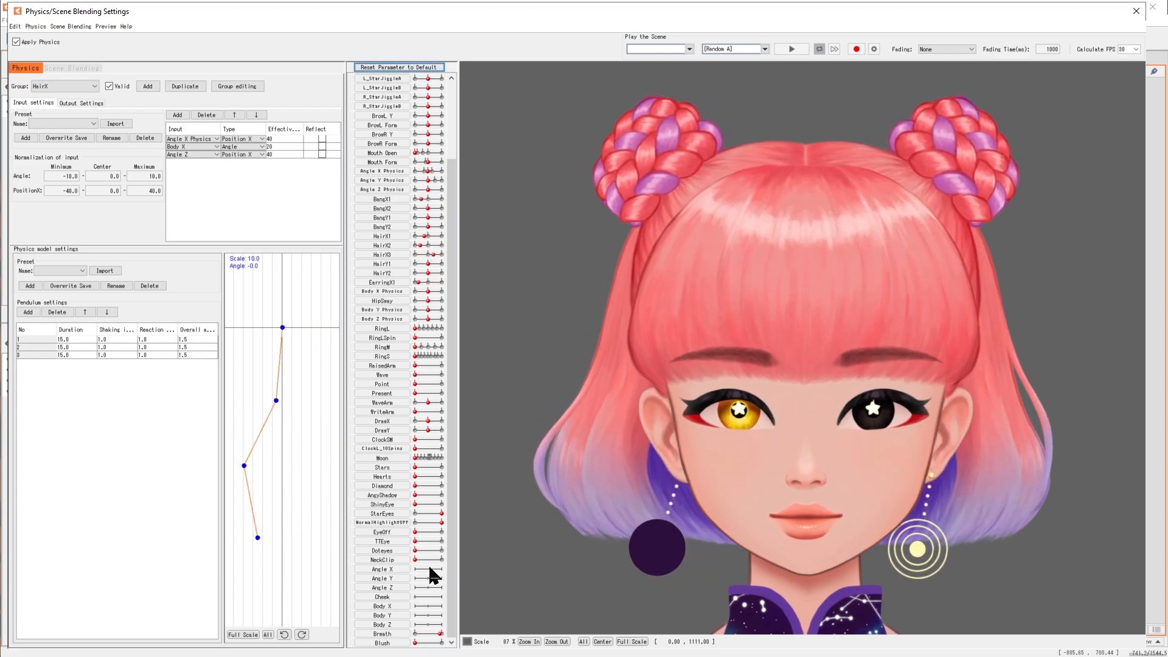
{"action": "left_click", "coordinate": [81, 102]}
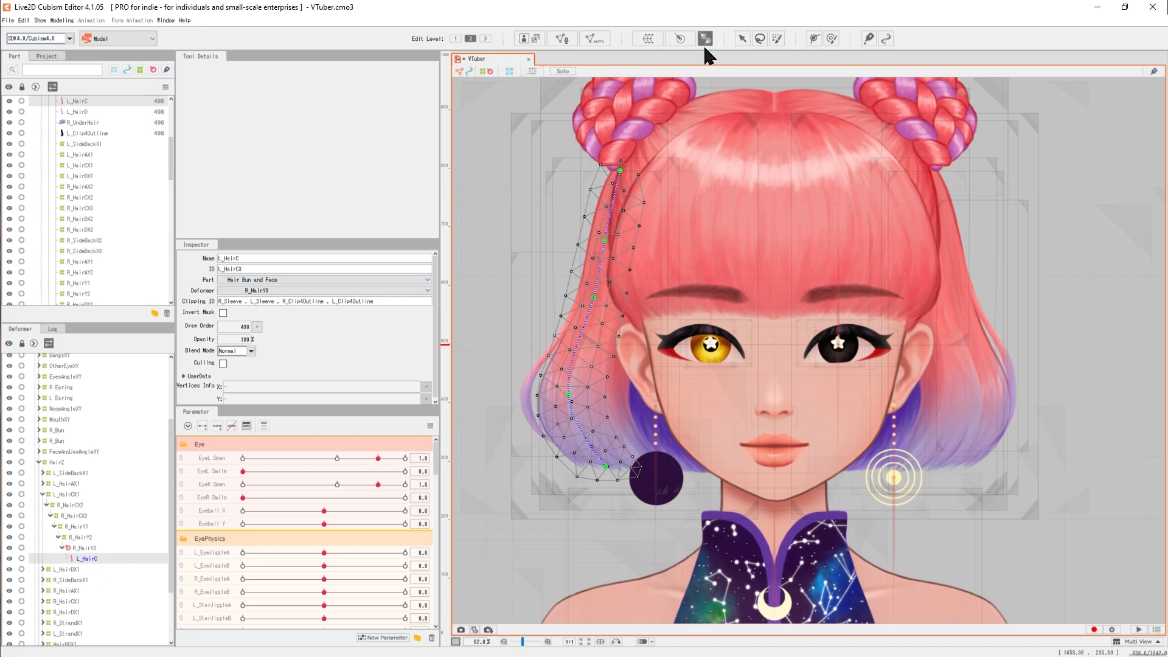
Step: Build a chain of rotation deformers along the L_HairC strand for skinning and select the chain from R_HairY4 down
{"action": "left_click_drag", "start_coordinate": [604, 240], "coordinate": [591, 291]}
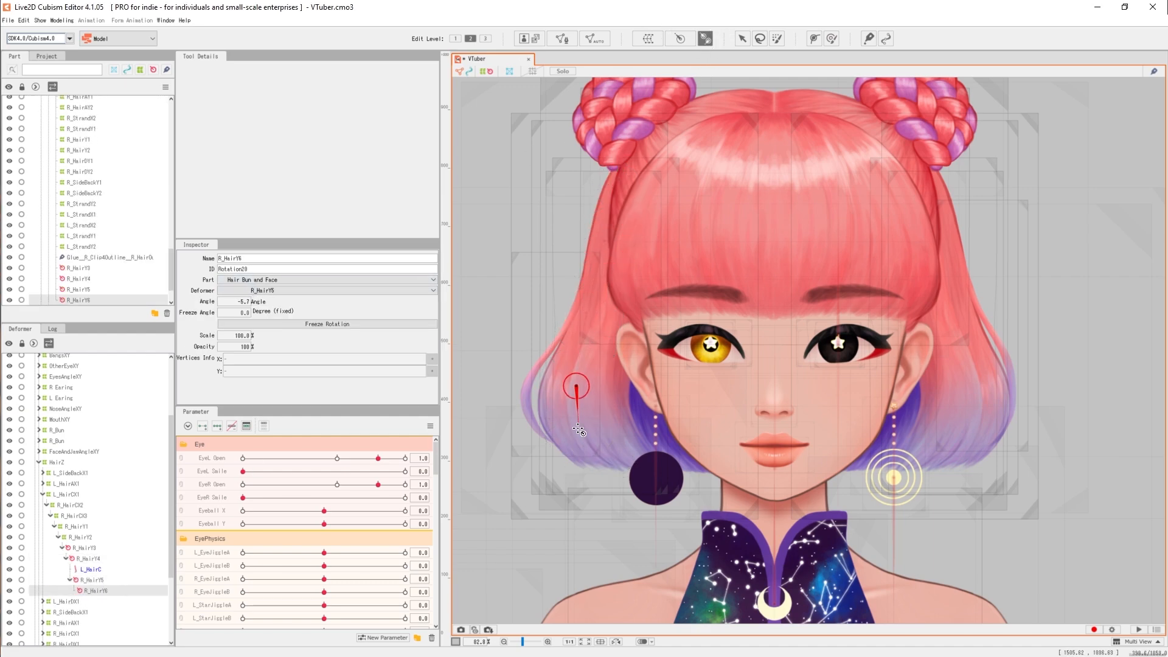
{"action": "left_click", "coordinate": [97, 559]}
{"action": "left_click", "coordinate": [103, 602], "text": "shift"}
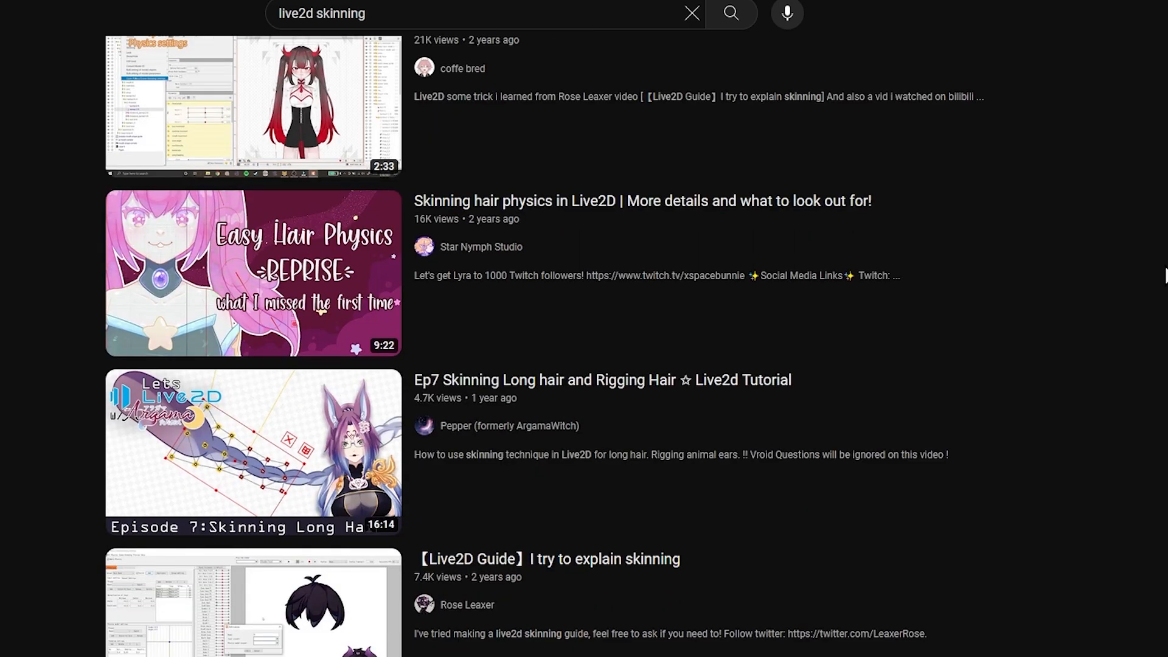
{"action": "scroll", "coordinate": [584, 340], "scroll_direction": "down", "scroll_amount": 5}
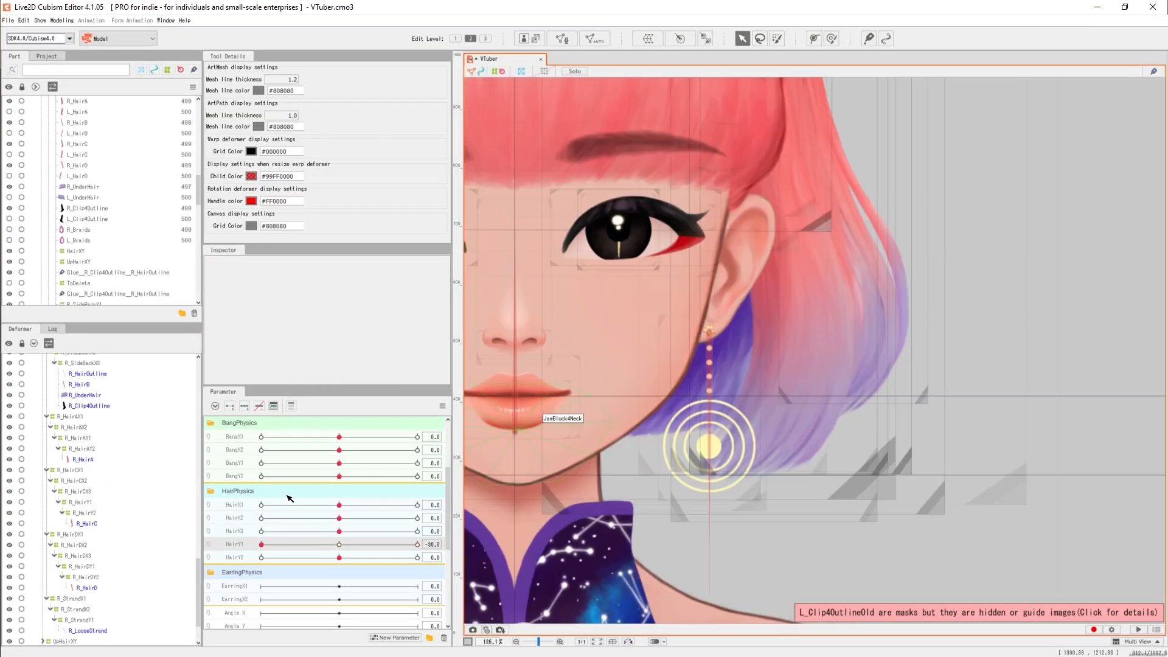
Step: Shape the Y warp deformers of the right-side hair strands at the HairY1 and HairY2 keys
{"action": "left_click", "coordinate": [79, 513]}
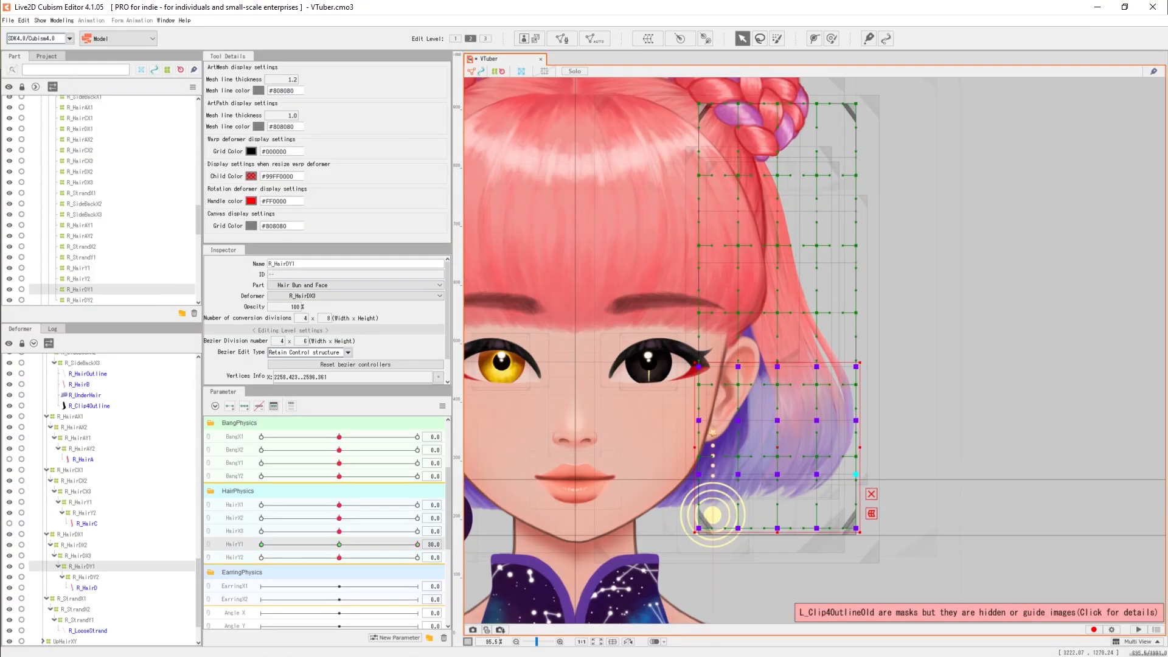
{"action": "left_click", "coordinate": [85, 577]}
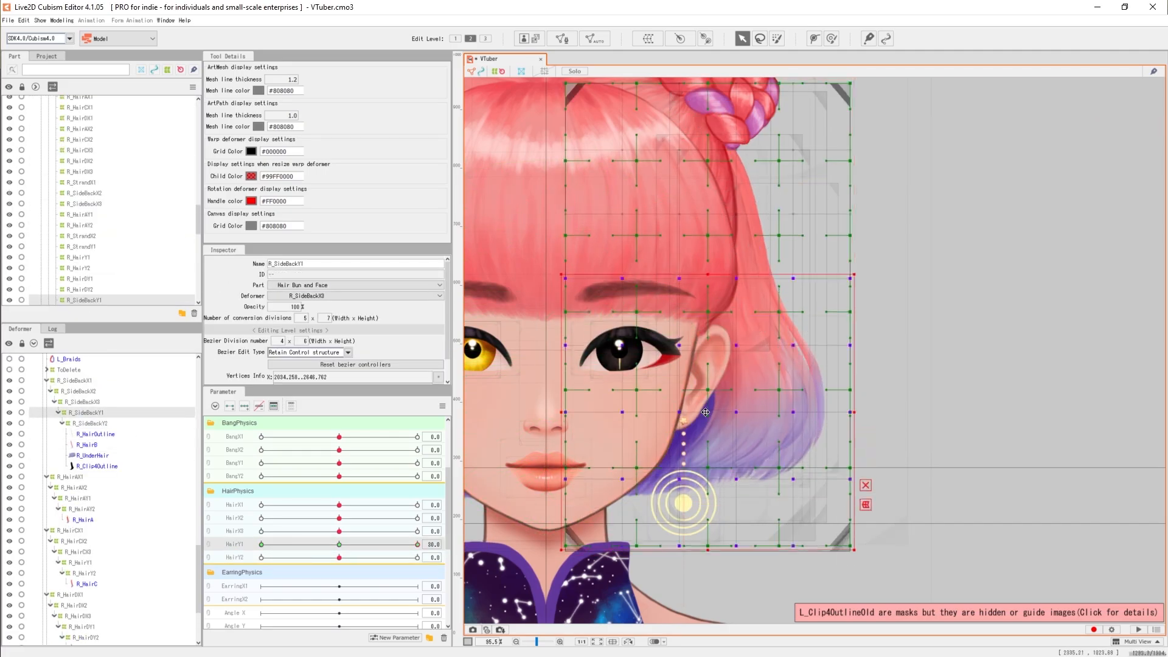
{"action": "left_click", "coordinate": [90, 461]}
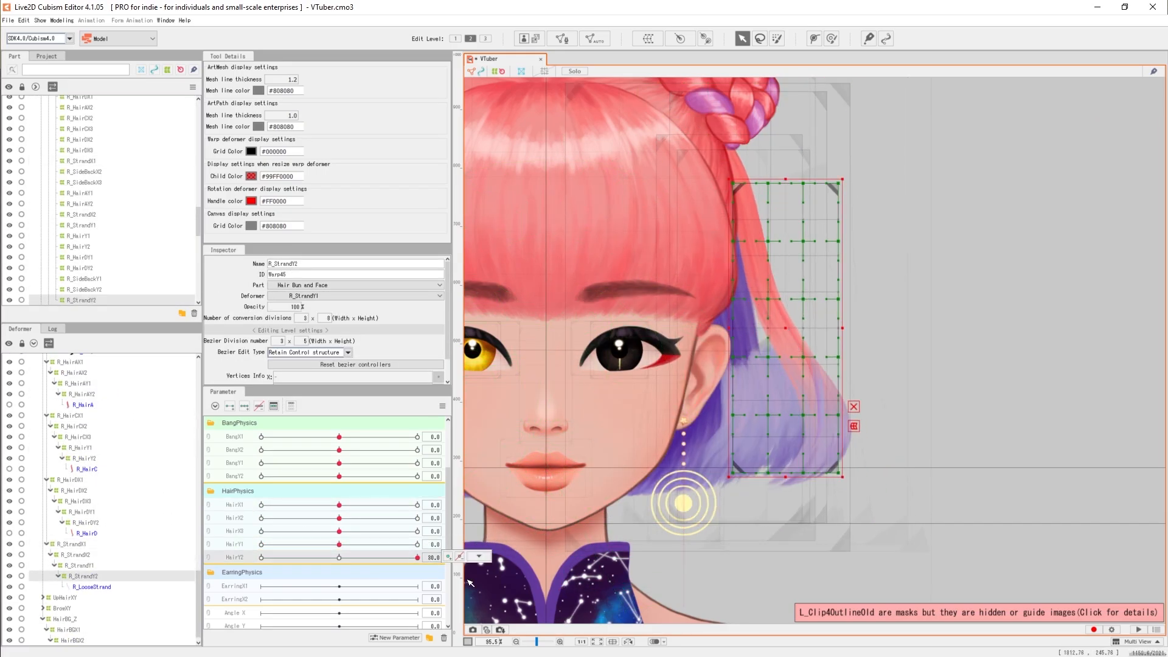
{"action": "left_click", "coordinate": [61, 20]}
{"action": "left_click", "coordinate": [153, 296]}
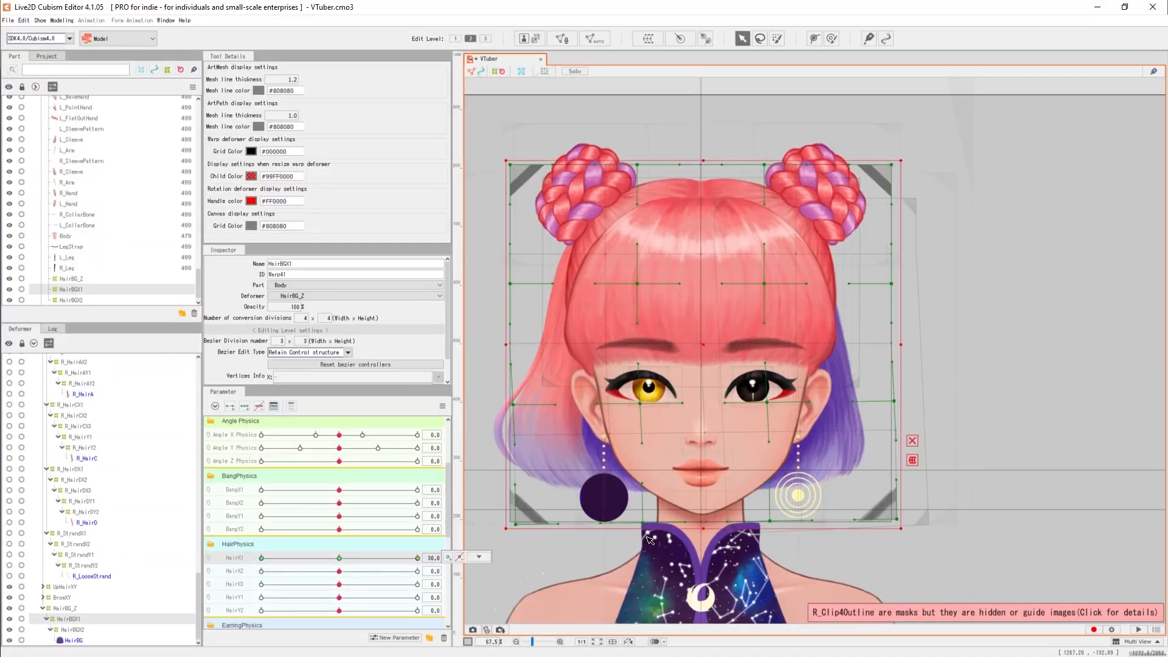
Step: Rig the back hair deformer HairBGX1 to HairX1 and test the HairY physics group by moving the head
{"action": "left_click", "coordinate": [441, 406]}
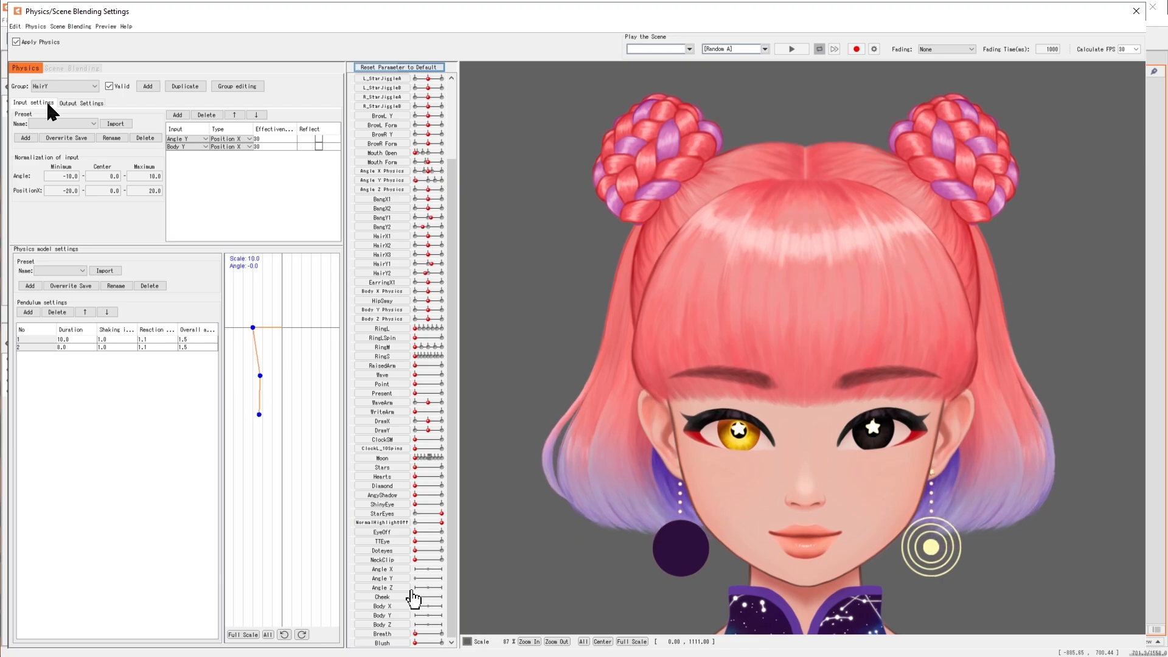
{"action": "left_click_drag", "start_coordinate": [796, 303], "coordinate": [615, 292]}
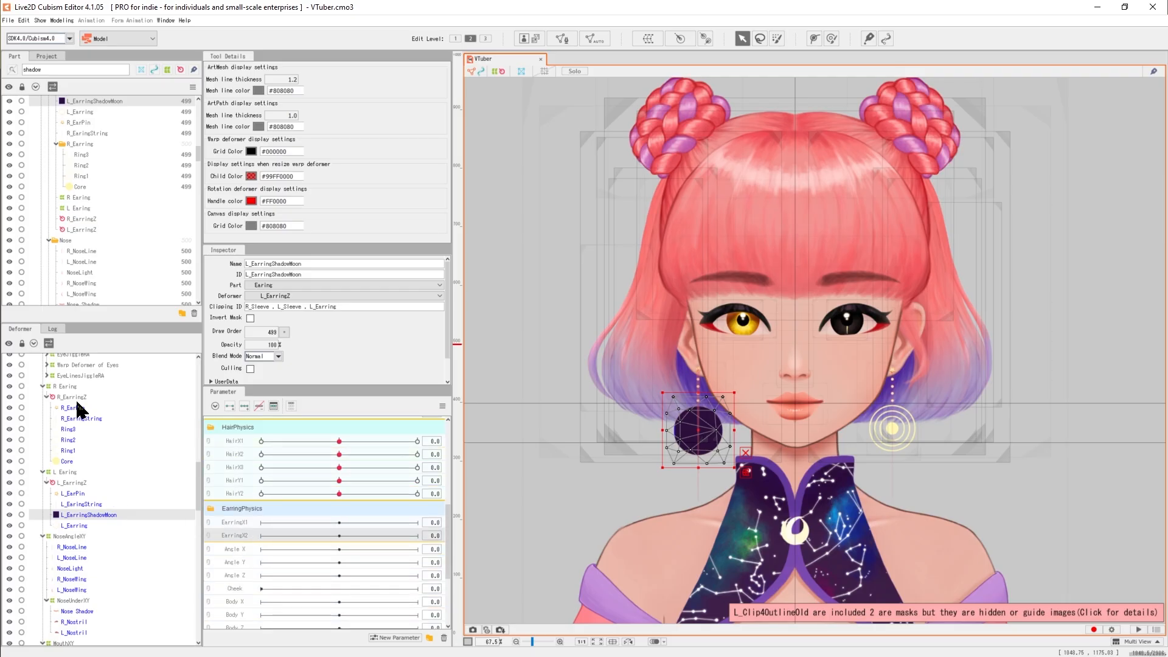
Step: Duplicate the R_EarringZ rotation deformer as R_EarringX1 and parent all the right earring's pieces to it
{"action": "left_click", "coordinate": [73, 396]}
{"action": "scroll", "coordinate": [568, 479], "scroll_direction": "up", "scroll_amount": 3}
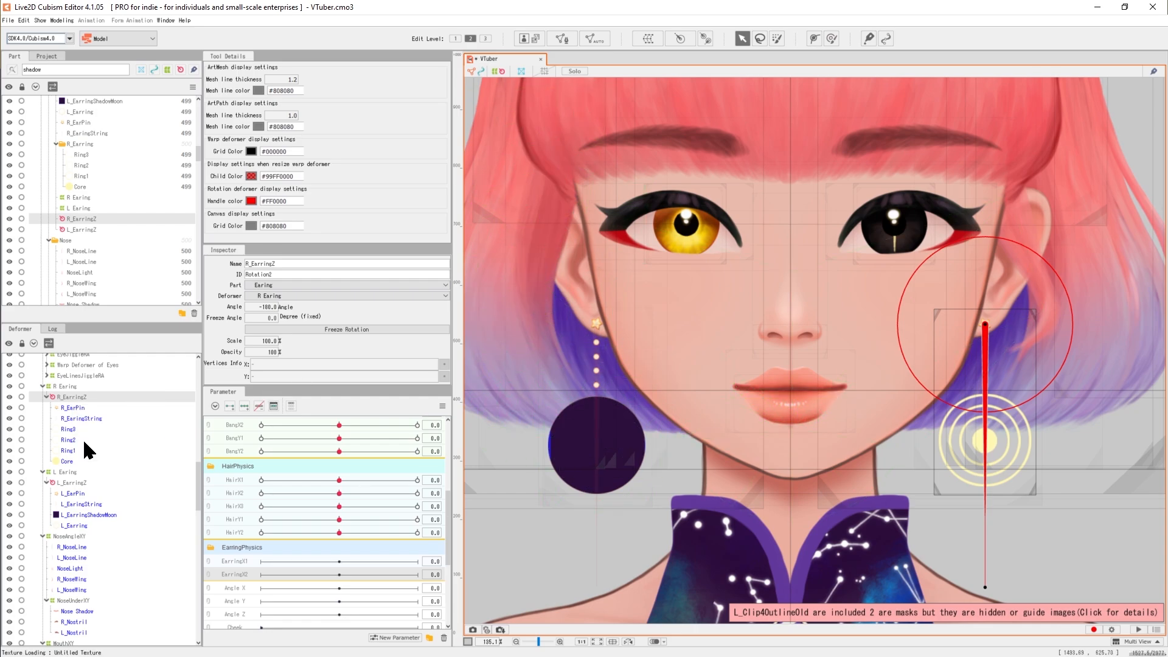
{"action": "key", "text": "ctrl+v"}
{"action": "left_click", "coordinate": [76, 408]}
{"action": "left_click", "coordinate": [72, 460], "text": "shift"}
{"action": "left_click_drag", "start_coordinate": [71, 461], "coordinate": [72, 471]}
{"action": "left_click", "coordinate": [76, 408]}
{"action": "scroll", "coordinate": [231, 426], "scroll_direction": "up", "scroll_amount": 3}
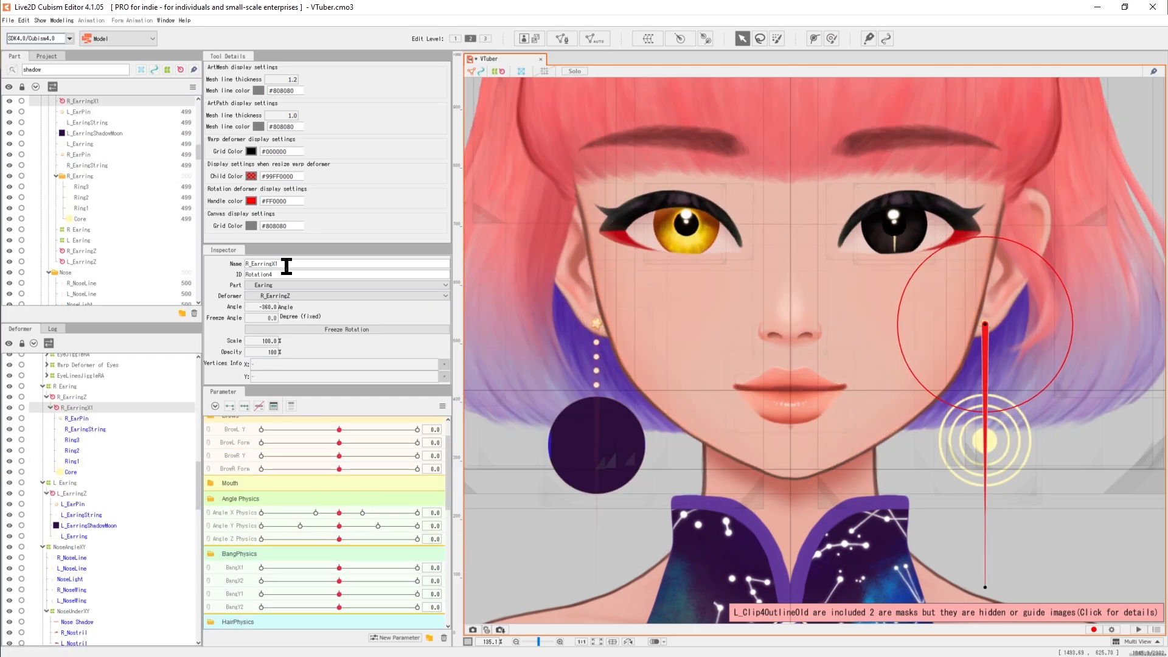
{"action": "scroll", "coordinate": [355, 488], "scroll_direction": "down", "scroll_amount": 3}
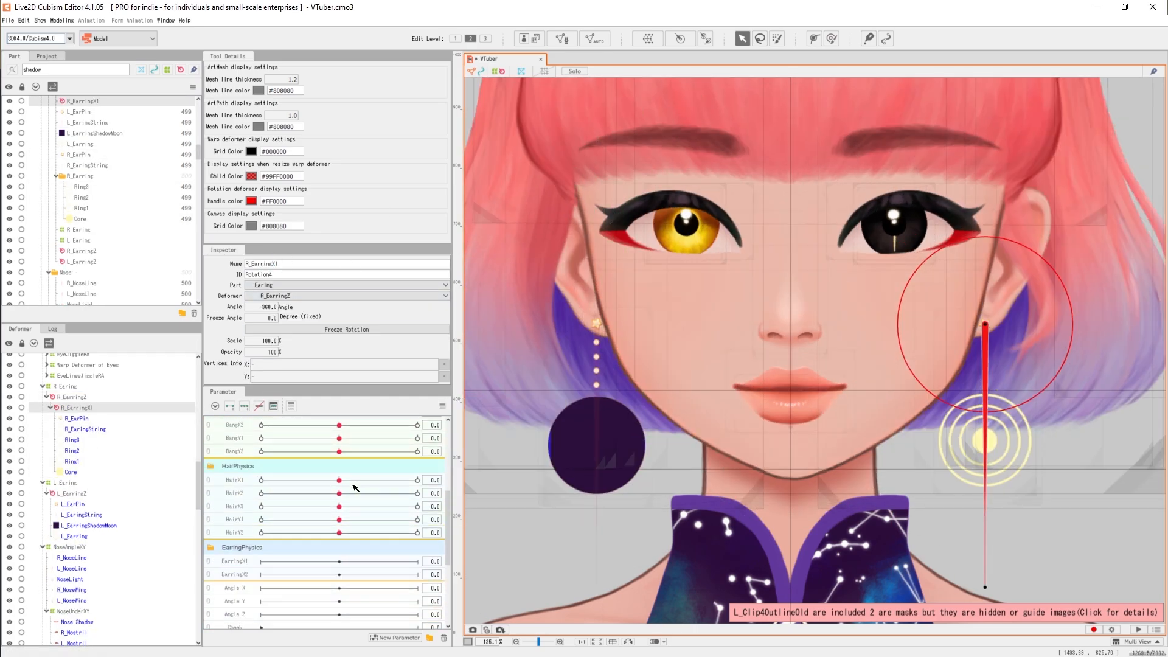
Step: Duplicate the L_EarringZ rotation deformer as L_EarringX1 and parent all the left earring's pieces to it
{"action": "left_click", "coordinate": [80, 494]}
{"action": "key", "text": "ctrl+c"}
{"action": "key", "text": "ctrl+v"}
{"action": "left_click", "coordinate": [78, 505]}
{"action": "left_click", "coordinate": [76, 536], "text": "shift"}
{"action": "left_click_drag", "start_coordinate": [76, 536], "coordinate": [78, 545]}
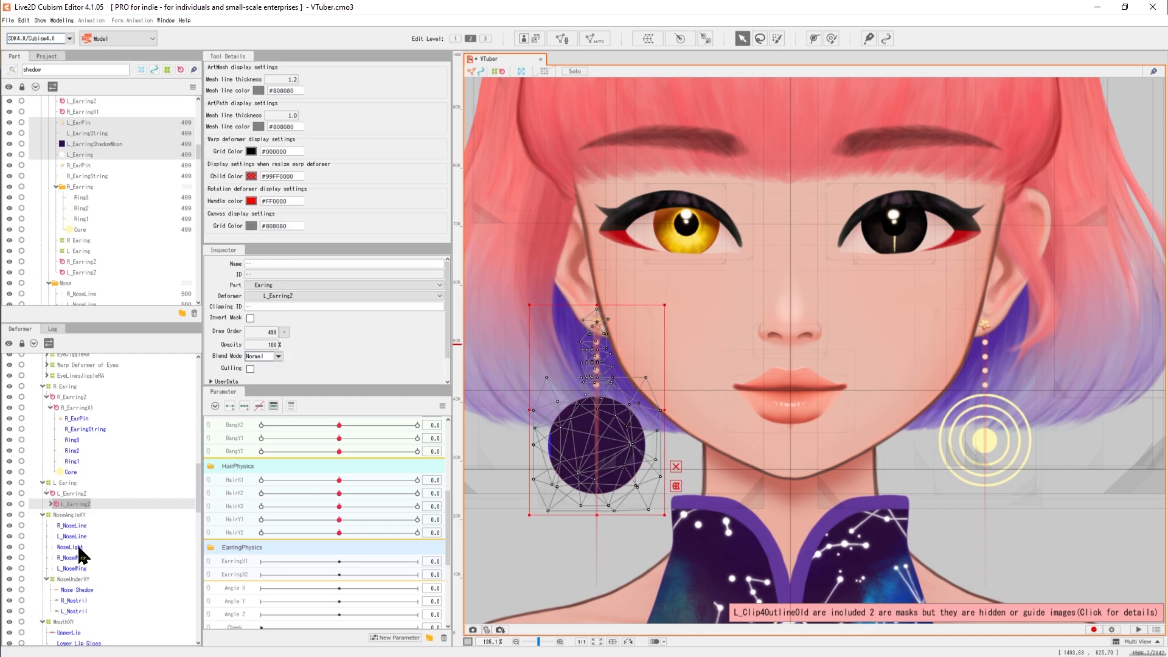
{"action": "left_click", "coordinate": [78, 503]}
{"action": "left_click", "coordinate": [307, 263]}
{"action": "key", "text": "BackSpace"}
{"action": "type", "text": "X1"}
Step: Select the R_EarringX1 deformer and delete the EarringX2 parameter
{"action": "left_click", "coordinate": [114, 407]}
{"action": "right_click", "coordinate": [243, 574]}
{"action": "left_click", "coordinate": [263, 549]}
{"action": "key", "text": "Return"}
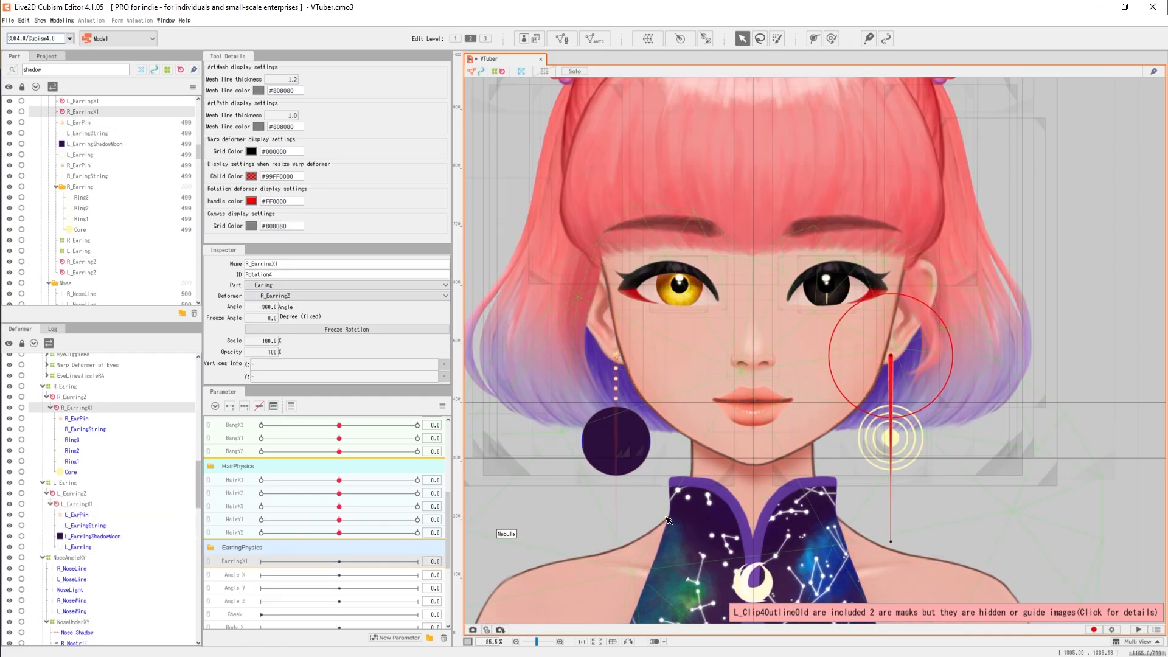
Step: Rotate R_EarringX1 outward at the 30 key and inward at the -30 key of EarringX1, comparing it with HairX1, HairX2 and HairX3 at -30
{"action": "left_click", "coordinate": [417, 561]}
{"action": "left_click_drag", "start_coordinate": [890, 541], "coordinate": [954, 530]}
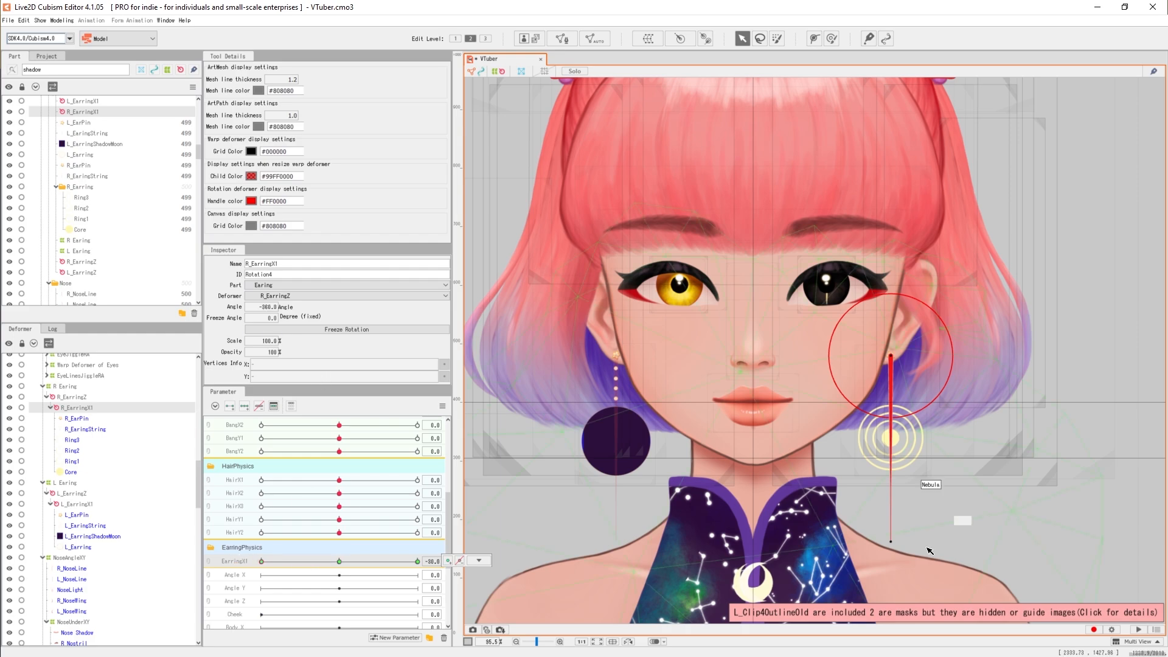
{"action": "left_click", "coordinate": [261, 561]}
{"action": "left_click", "coordinate": [261, 480]}
{"action": "left_click", "coordinate": [261, 493]}
{"action": "left_click", "coordinate": [261, 506]}
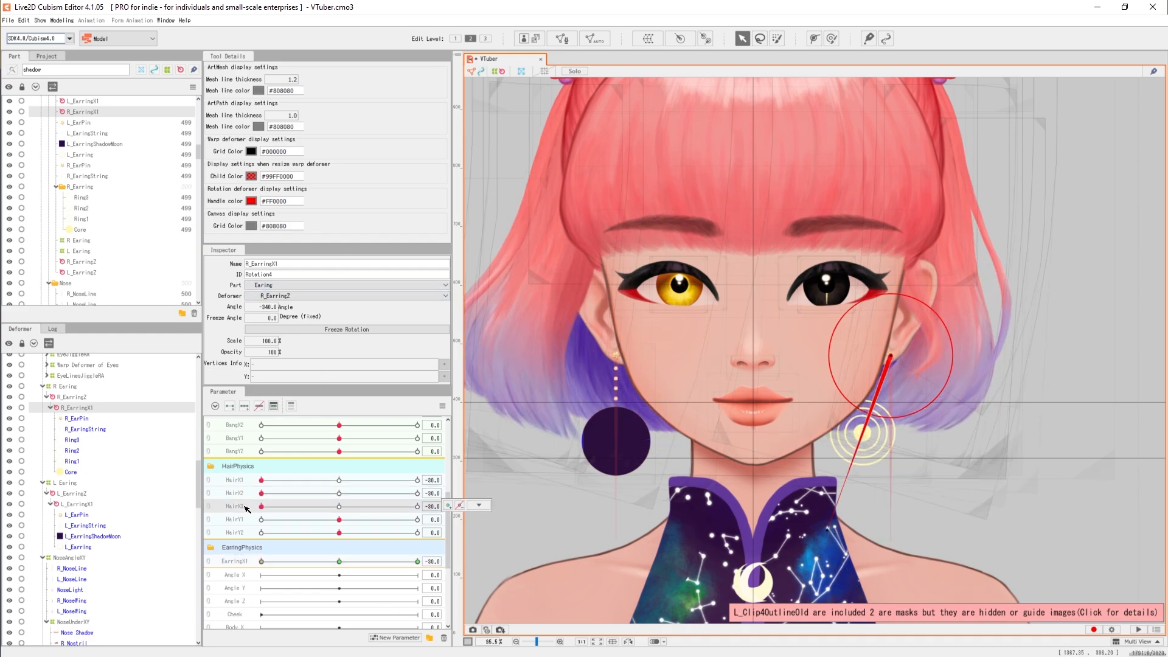
Step: Reset the parameters to their default values and save the model
{"action": "left_click", "coordinate": [442, 406]}
{"action": "left_click", "coordinate": [486, 407]}
{"action": "key", "text": "ctrl+s"}
Step: Rig the L_EarringX1 rotation deformer at the 30 and -30 keys of EarringX1
{"action": "left_click", "coordinate": [78, 502]}
{"action": "left_click", "coordinate": [417, 561]}
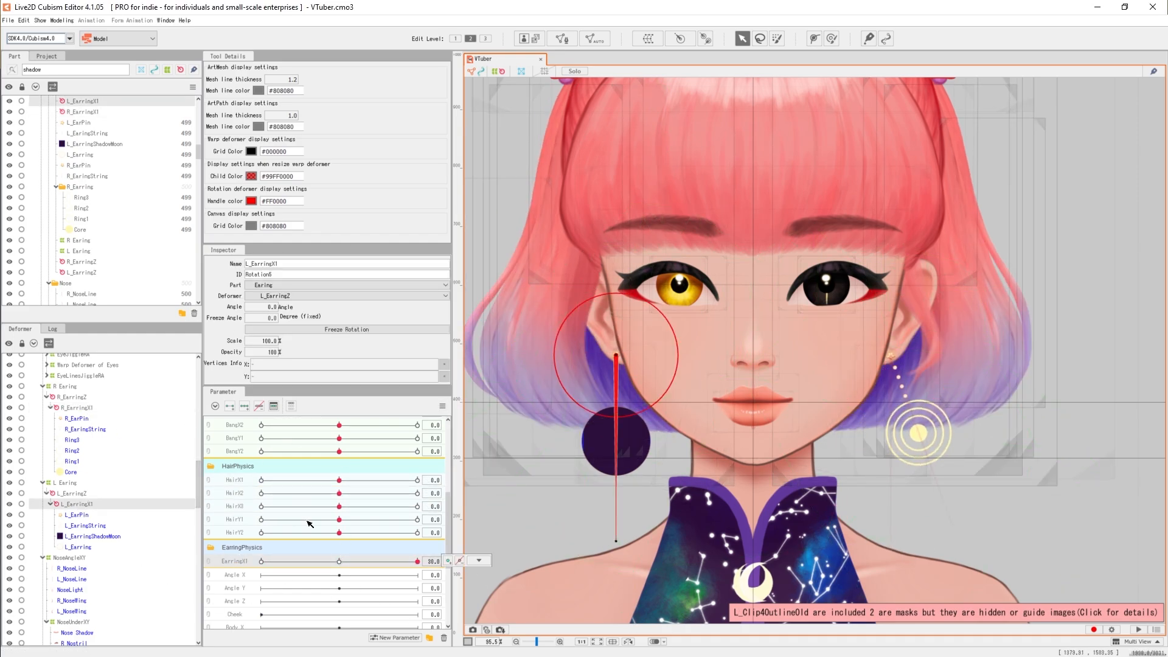
{"action": "left_click_drag", "start_coordinate": [339, 561], "coordinate": [261, 561]}
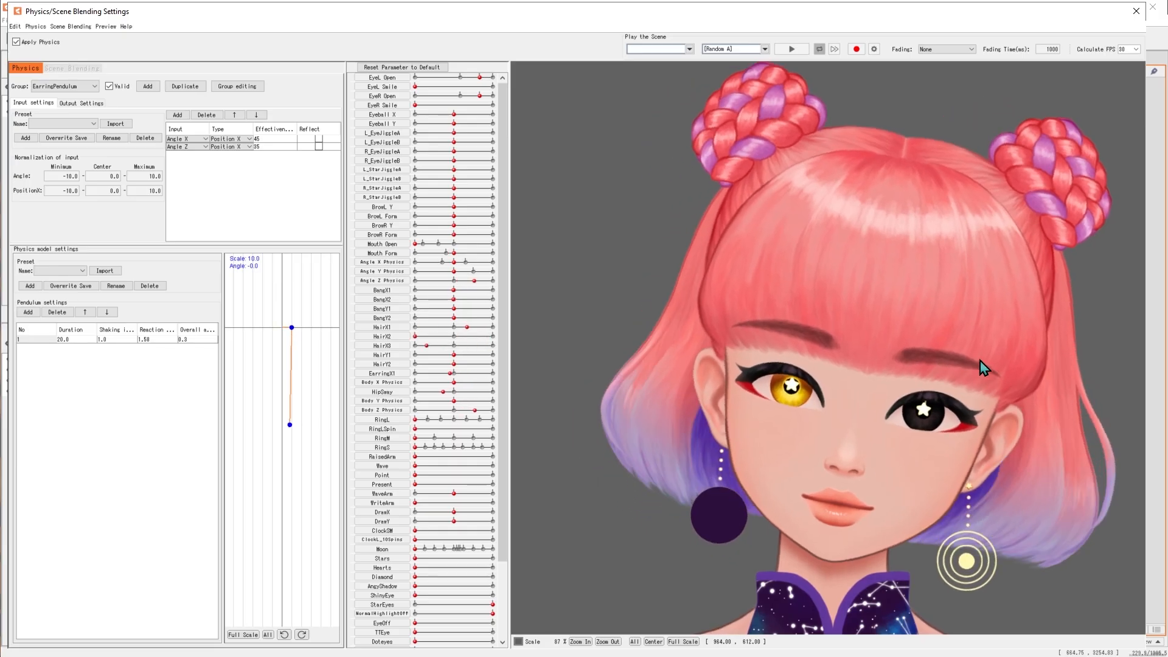
Step: Test the EarringPendulum physics by turning the head from side to side and check the group's output settings
{"action": "left_click_drag", "start_coordinate": [980, 360], "coordinate": [619, 338]}
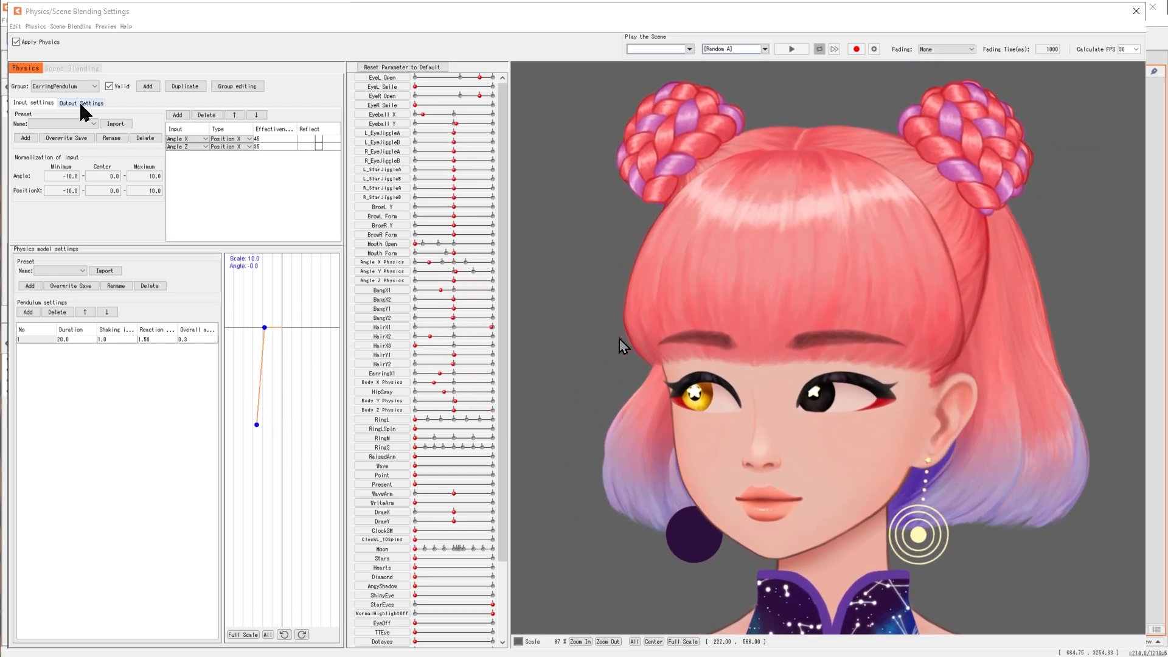
{"action": "left_click", "coordinate": [81, 103]}
{"action": "left_click_drag", "start_coordinate": [706, 389], "coordinate": [1066, 399]}
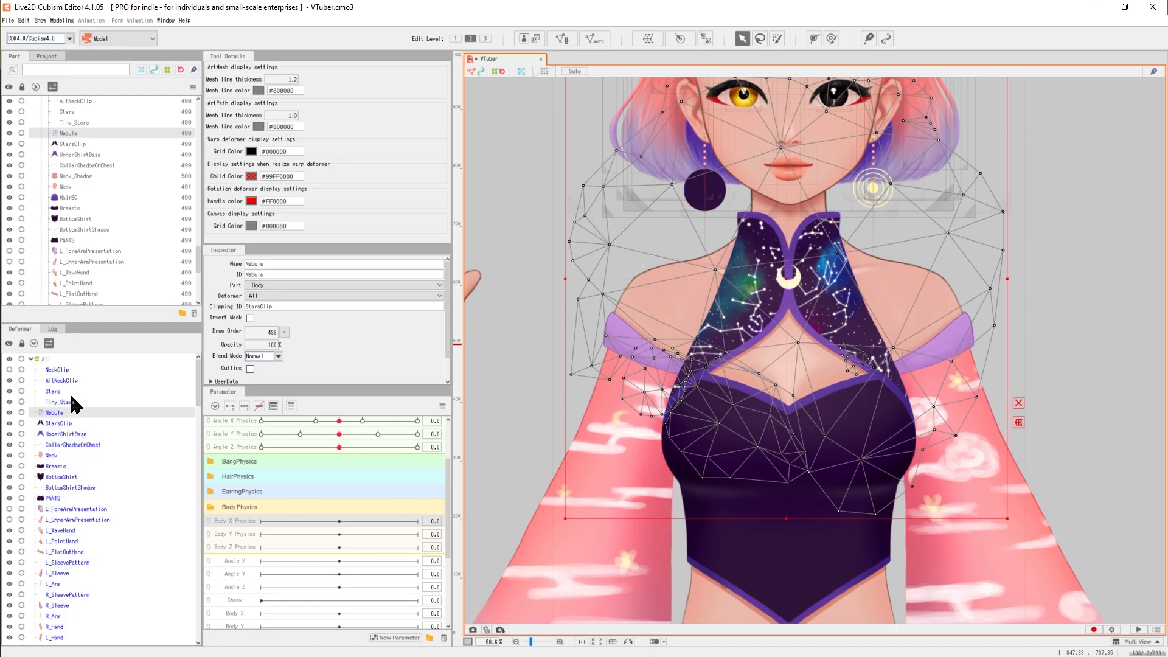
Step: Select the Tiny_Stars art mesh and open it for mesh editing
{"action": "left_click", "coordinate": [72, 400]}
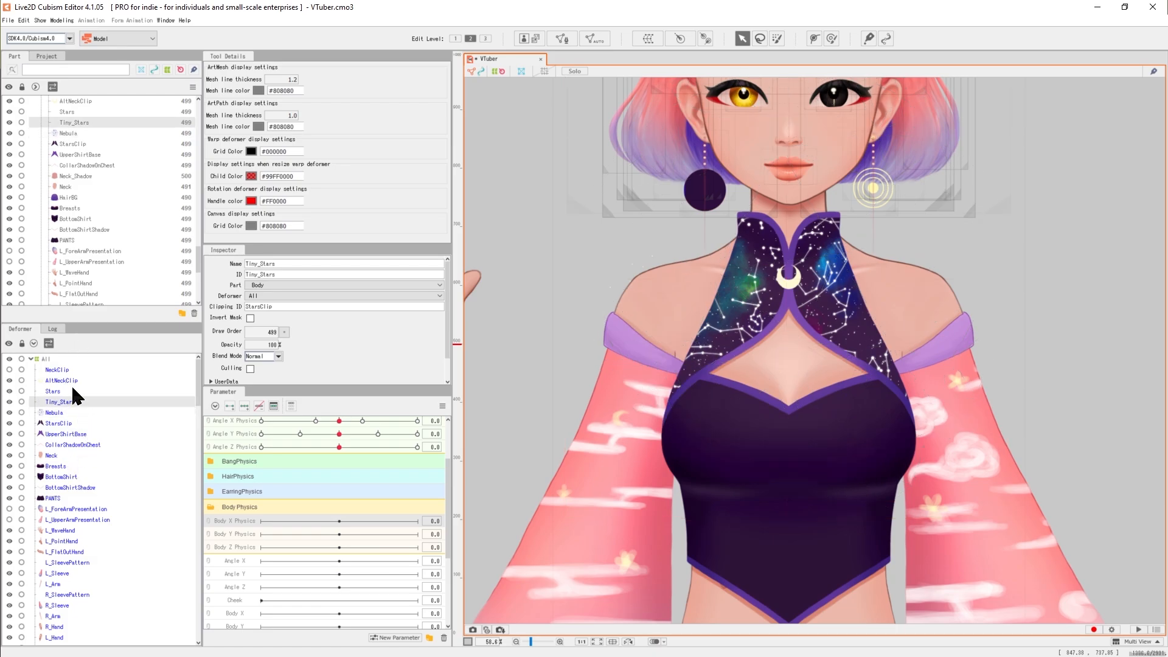
{"action": "left_click", "coordinate": [71, 390]}
{"action": "left_click", "coordinate": [81, 401]}
{"action": "scroll", "coordinate": [631, 334], "scroll_direction": "up", "scroll_amount": 3}
{"action": "scroll", "coordinate": [631, 334], "scroll_direction": "down", "scroll_amount": 5}
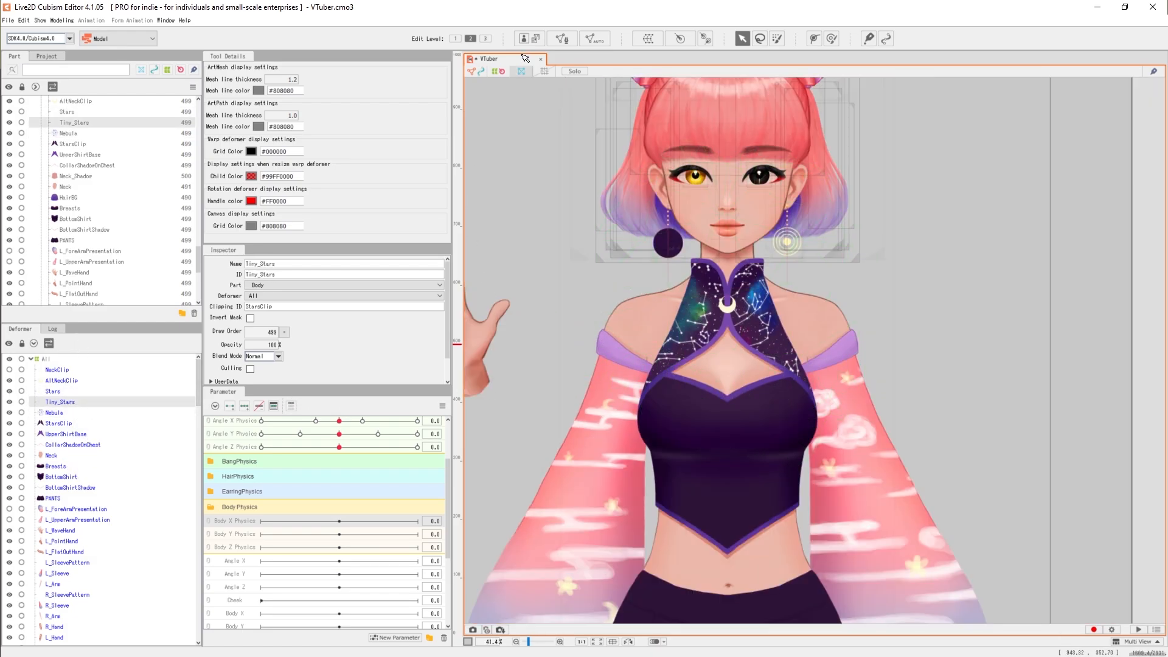
{"action": "double_click", "coordinate": [680, 235]}
{"action": "scroll", "coordinate": [712, 300], "scroll_direction": "up", "scroll_amount": 5}
{"action": "scroll", "coordinate": [713, 300], "scroll_direction": "down", "scroll_amount": 8}
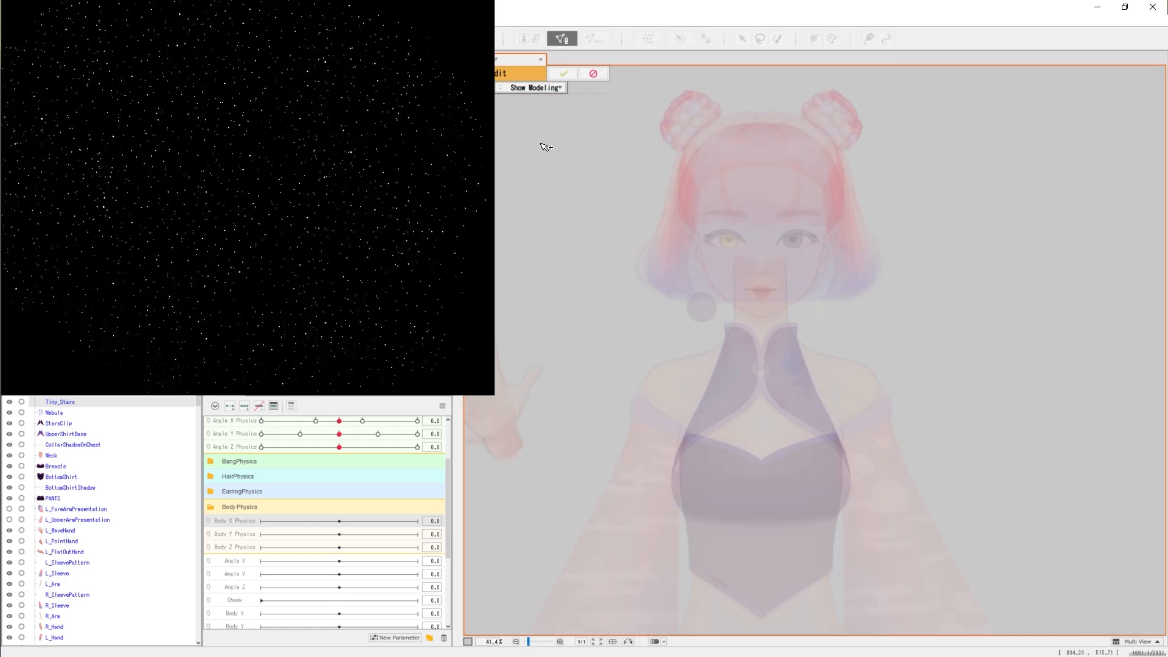
Step: Outline the Tiny_Stars image with widely spaced mesh vertices, apply the edit and reopen the mesh for editing
{"action": "left_click", "coordinate": [1004, 213]}
{"action": "left_click", "coordinate": [974, 149]}
{"action": "left_click", "coordinate": [932, 95]}
{"action": "left_click", "coordinate": [821, 83]}
{"action": "left_click", "coordinate": [720, 80]}
{"action": "left_click", "coordinate": [563, 73]}
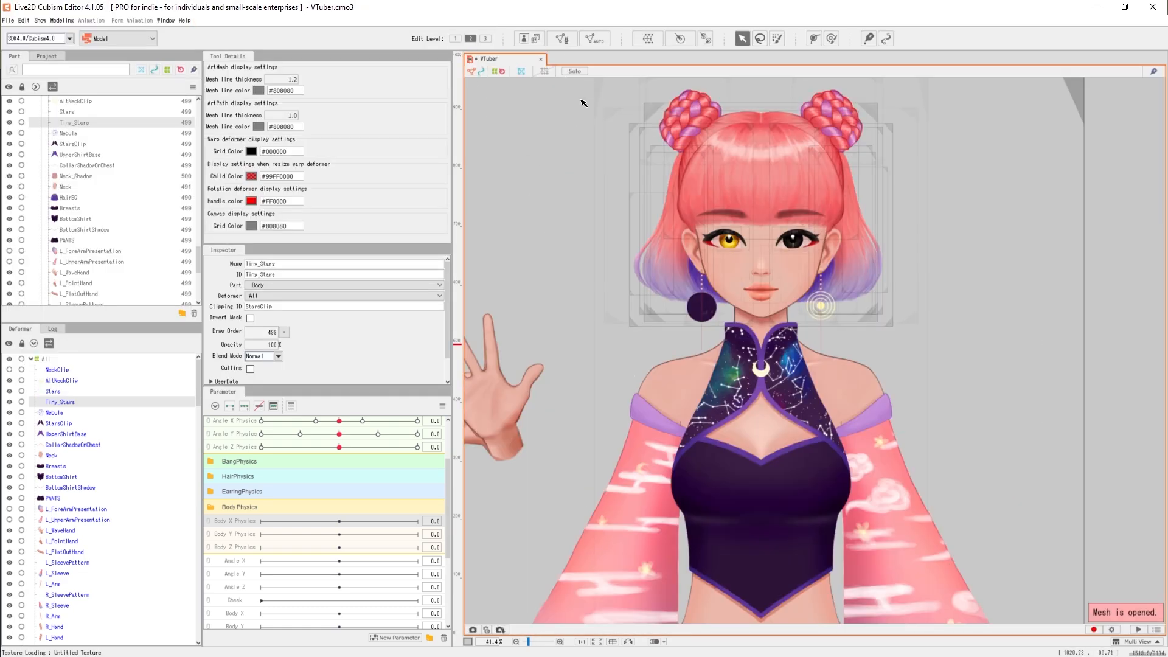
{"action": "left_click", "coordinate": [561, 38]}
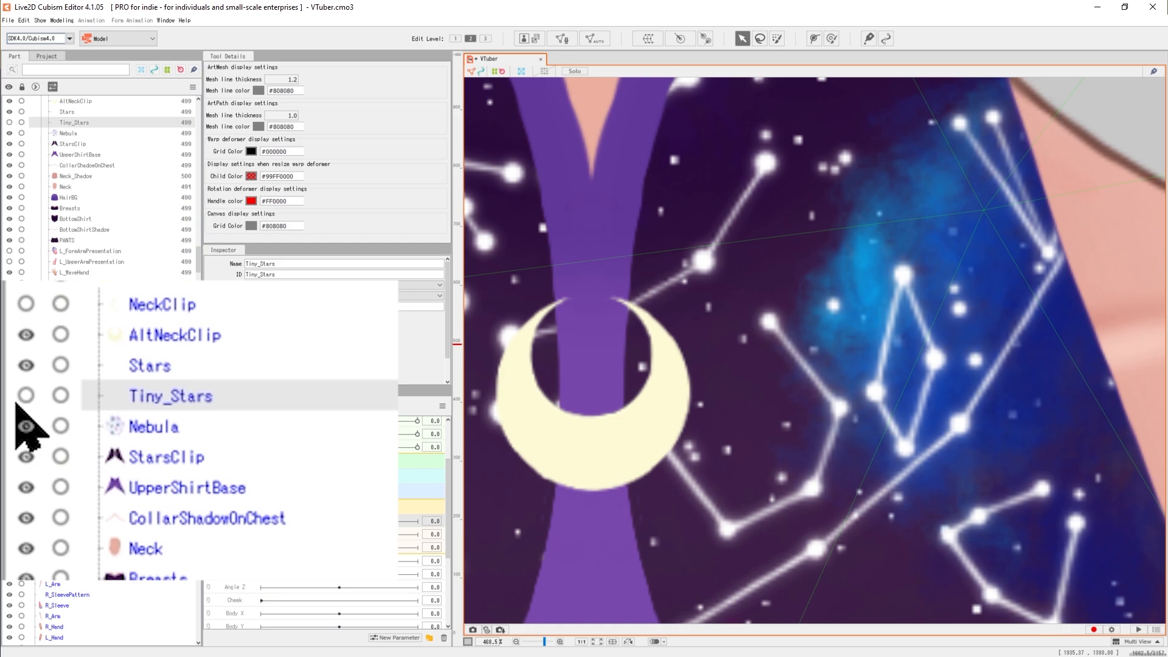
Step: Toggle the visibility of the Stars and Nebula layers to compare the separate star layers on the shirt
{"action": "left_click", "coordinate": [25, 367]}
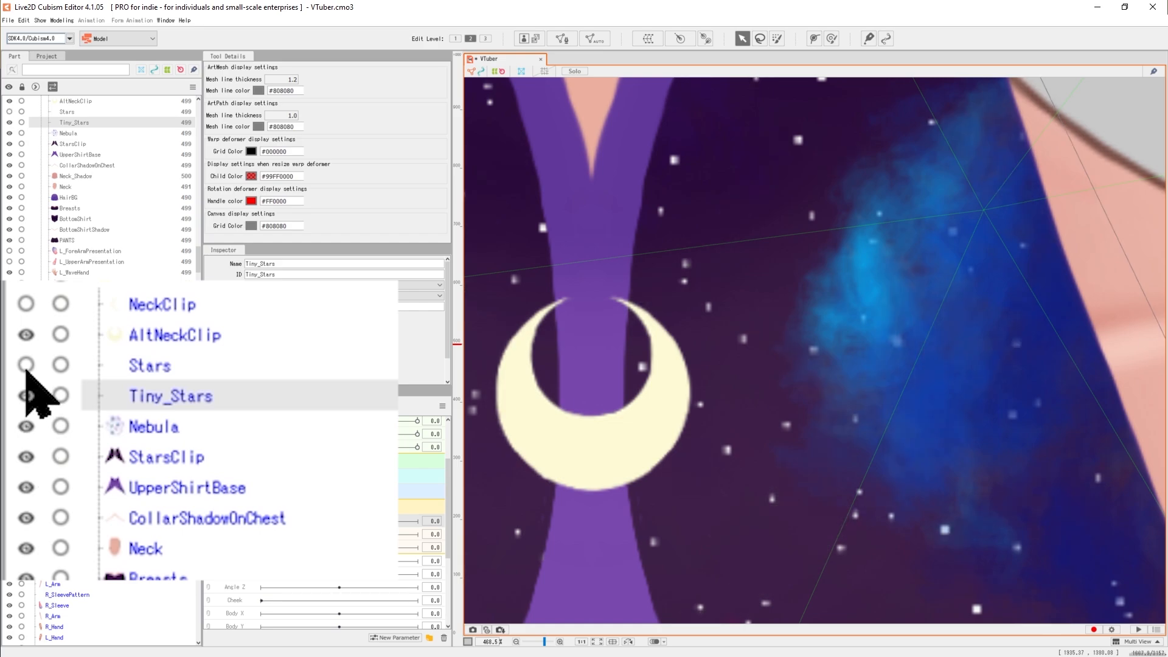
{"action": "left_click", "coordinate": [25, 367]}
{"action": "left_click", "coordinate": [27, 431]}
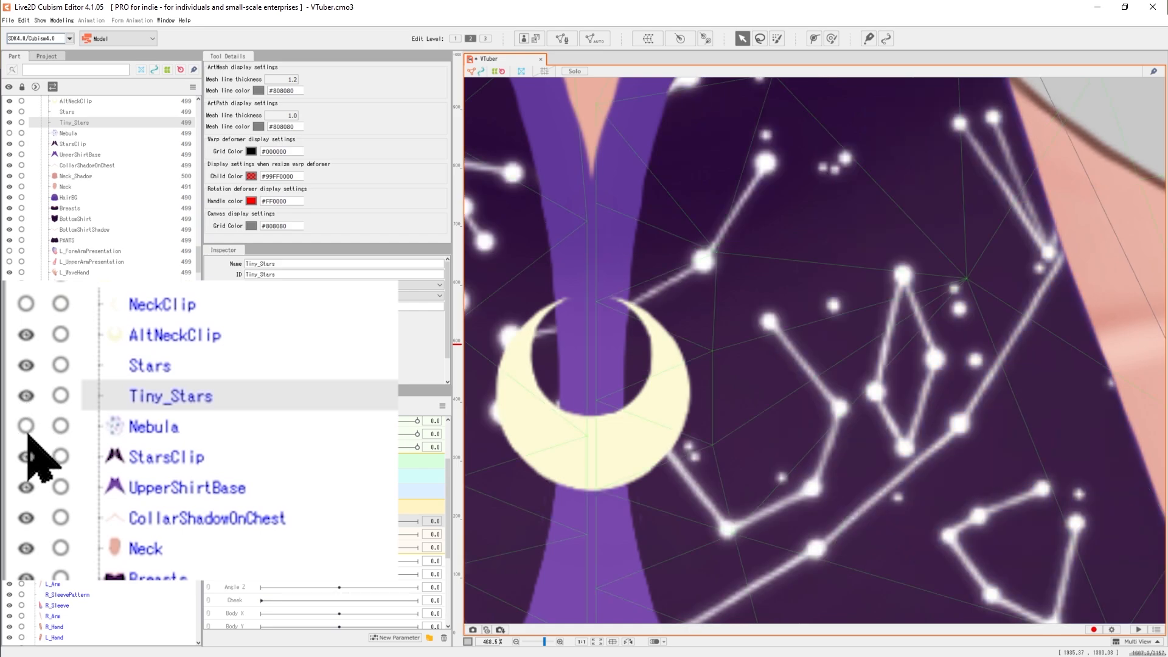
{"action": "left_click", "coordinate": [28, 430]}
{"action": "left_click", "coordinate": [27, 430]}
{"action": "left_click", "coordinate": [27, 431]}
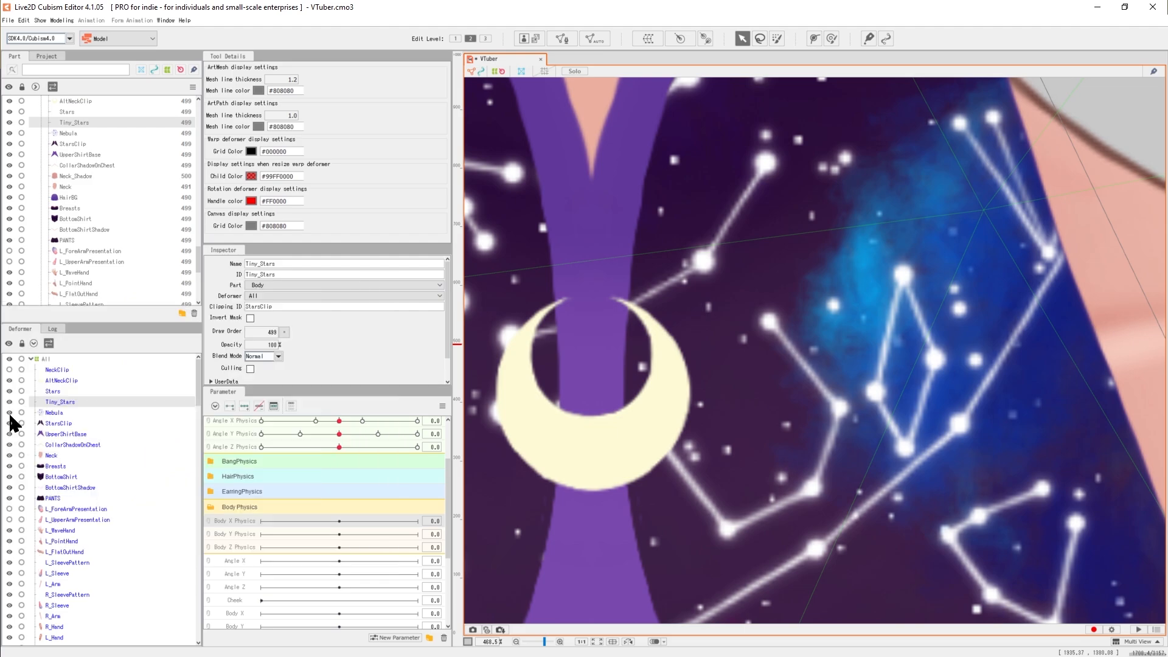
Step: Move the Tiny_Stars image onto the Nebula image's area in the texture atlas and apply the layout
{"action": "scroll", "coordinate": [663, 374], "scroll_direction": "down", "scroll_amount": 3}
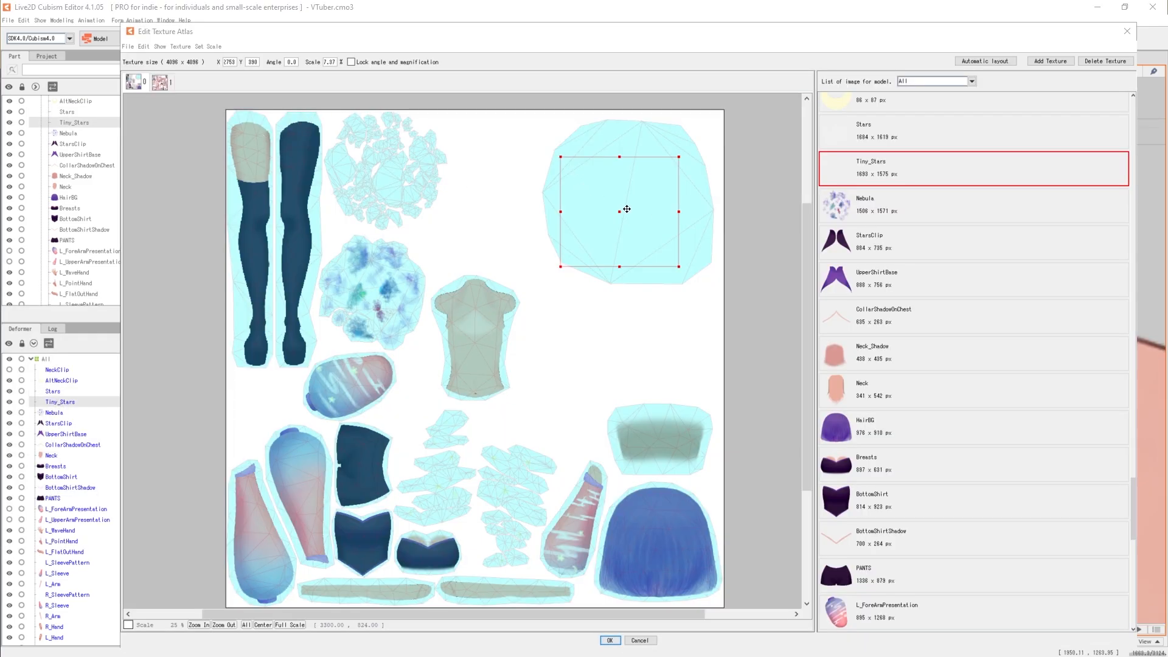
{"action": "left_click_drag", "start_coordinate": [626, 209], "coordinate": [461, 230]}
{"action": "left_click_drag", "start_coordinate": [608, 252], "coordinate": [374, 271]}
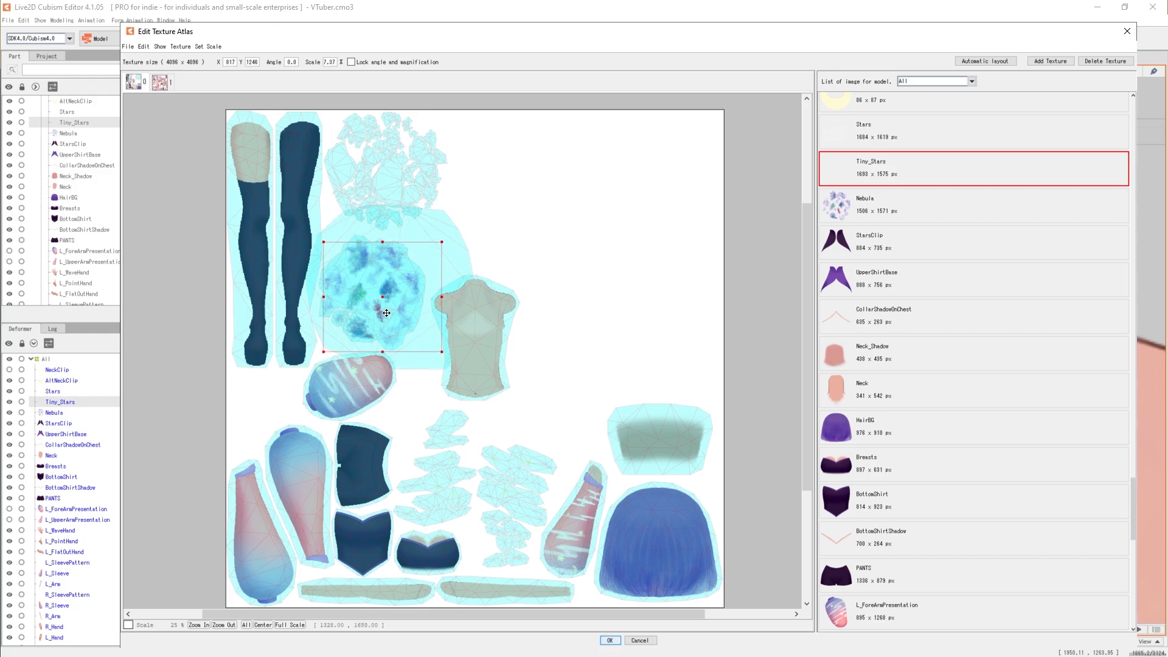
{"action": "left_click_drag", "start_coordinate": [386, 313], "coordinate": [374, 272]}
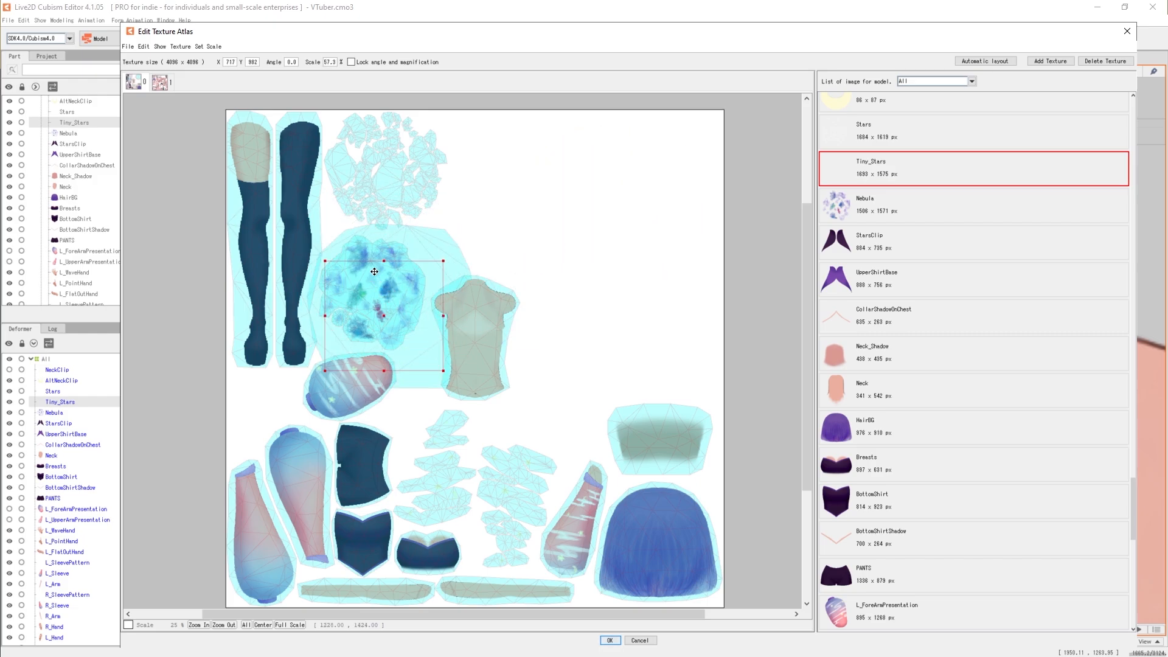
{"action": "key", "text": "Return"}
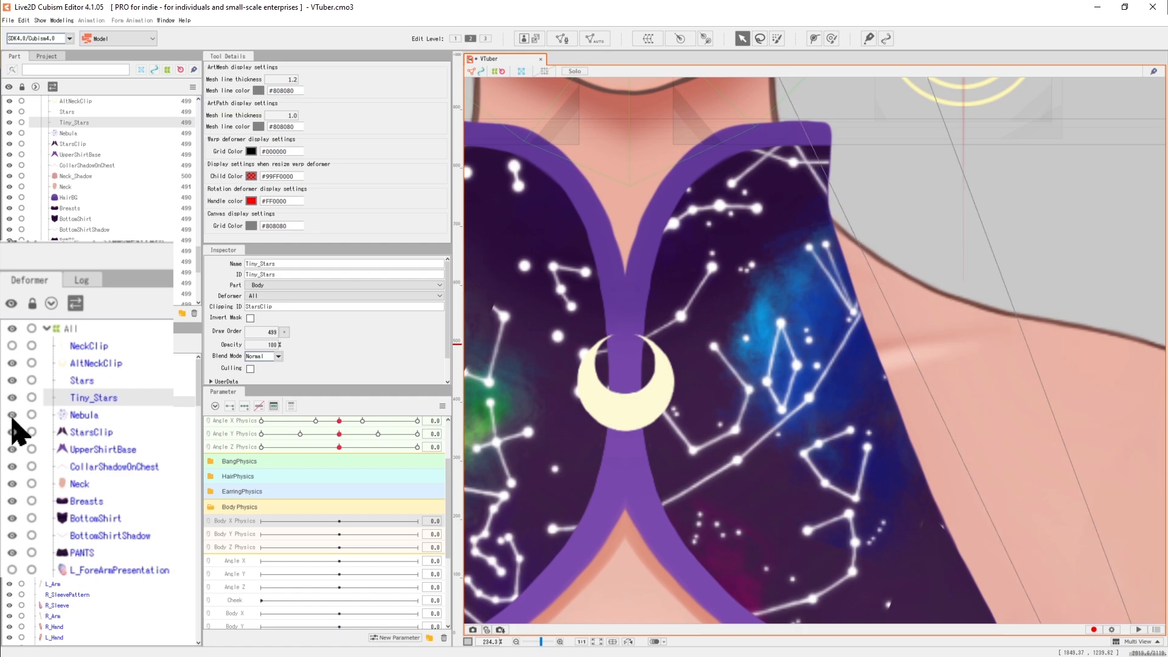
Step: Toggle the Nebula layer's visibility to check how it sits with the stars on the shirt
{"action": "left_click", "coordinate": [13, 415]}
{"action": "left_click", "coordinate": [12, 416]}
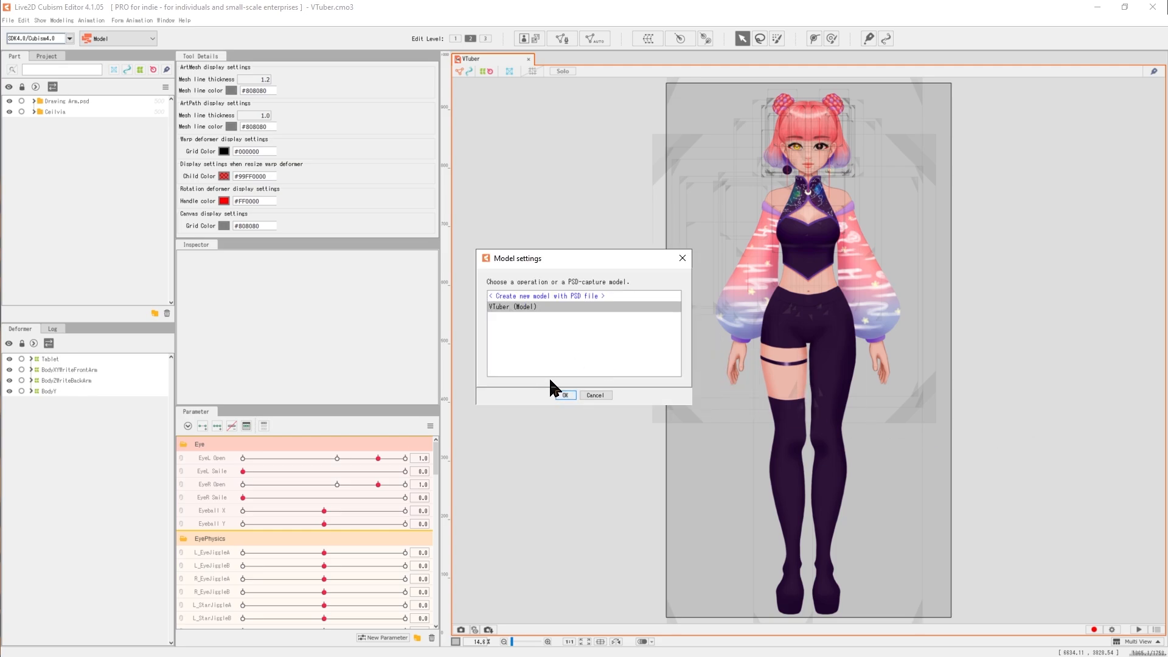
Step: Switch to Photoshop to delete the black Layer 1 from TinyStars2.psd, and bring the PSD into Live2D Cubism Editor's existing VTuber model
{"action": "left_click", "coordinate": [535, 338]}
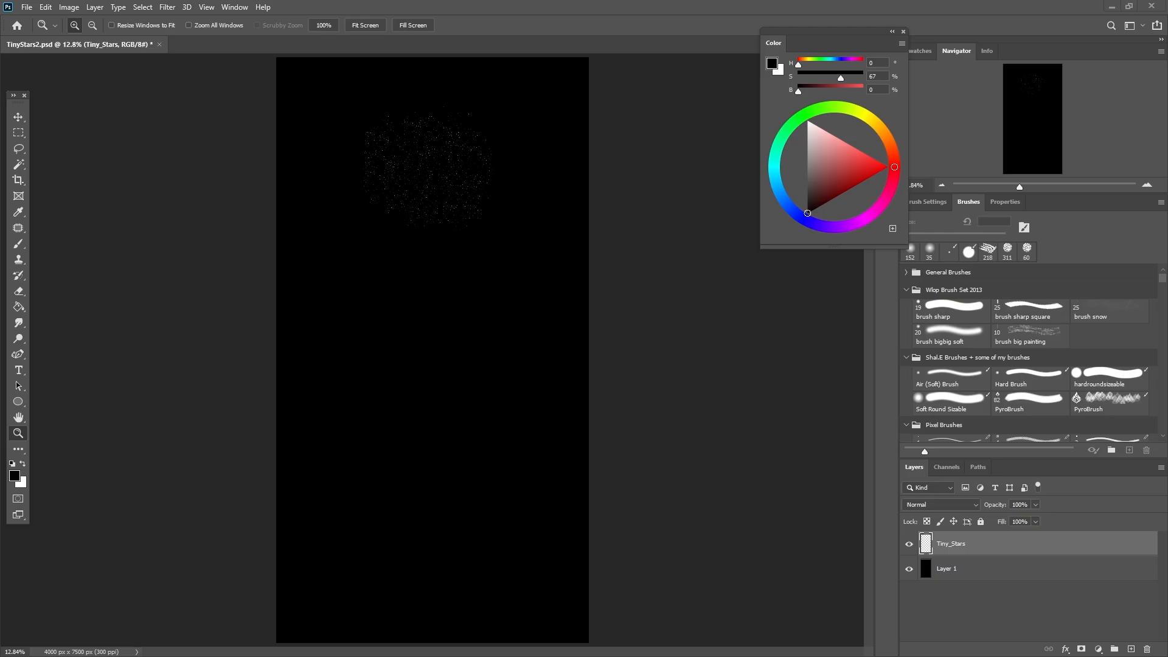
{"action": "left_click", "coordinate": [958, 570]}
{"action": "key", "text": "Delete"}
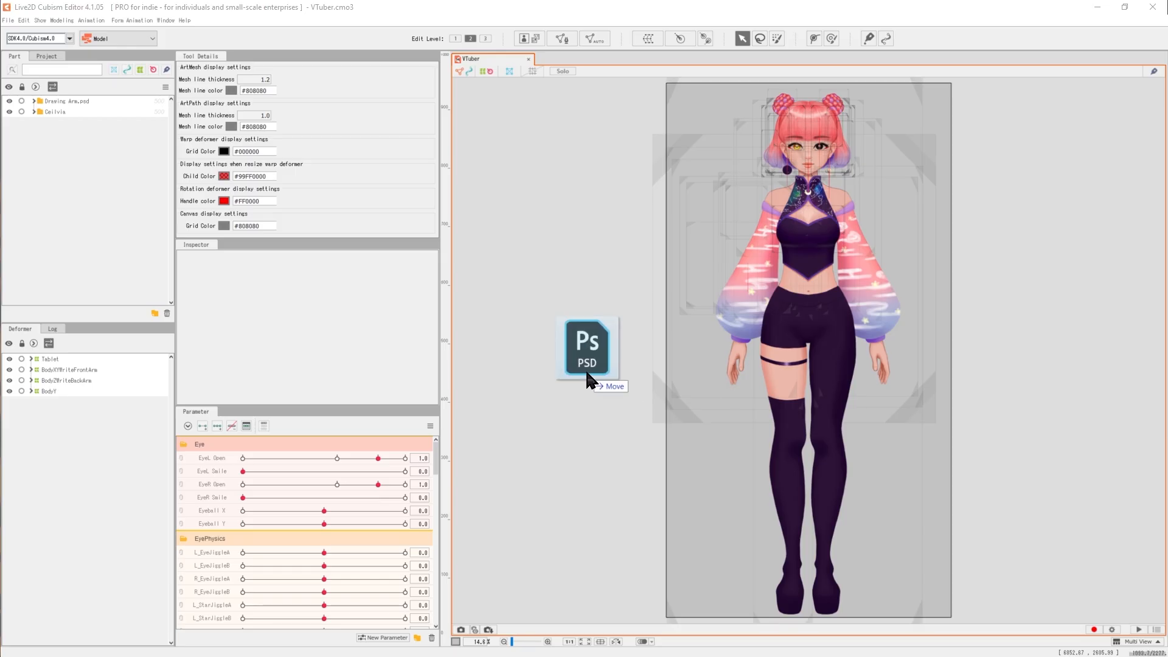
{"action": "left_click_drag", "start_coordinate": [585, 365], "coordinate": [534, 299]}
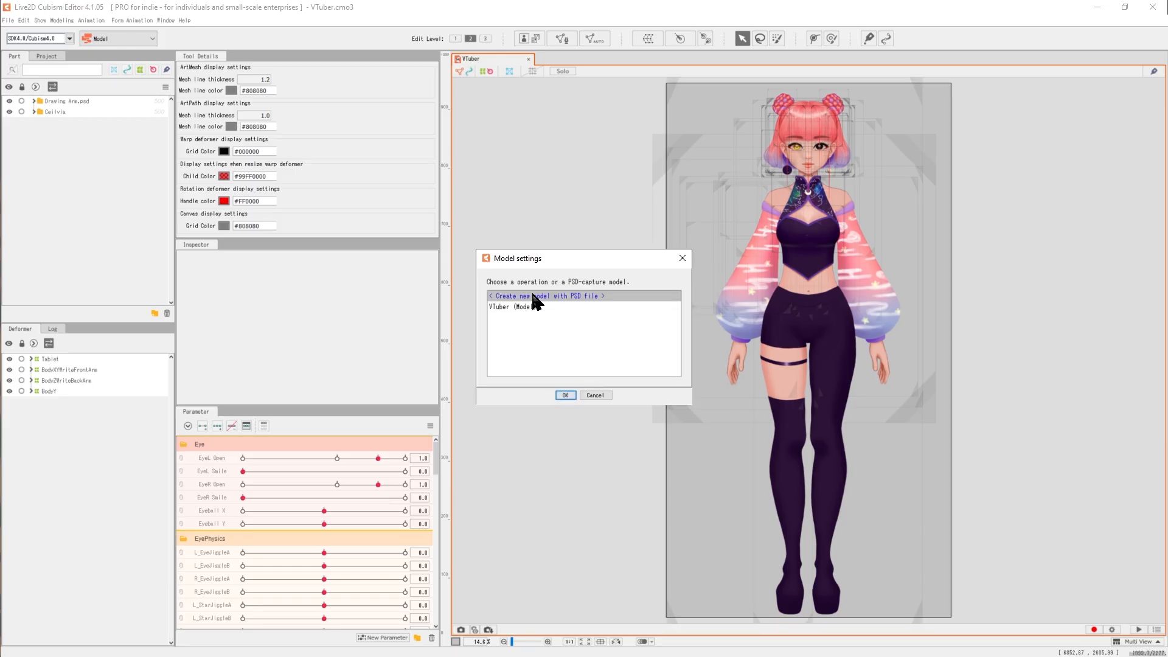
{"action": "left_click", "coordinate": [566, 395]}
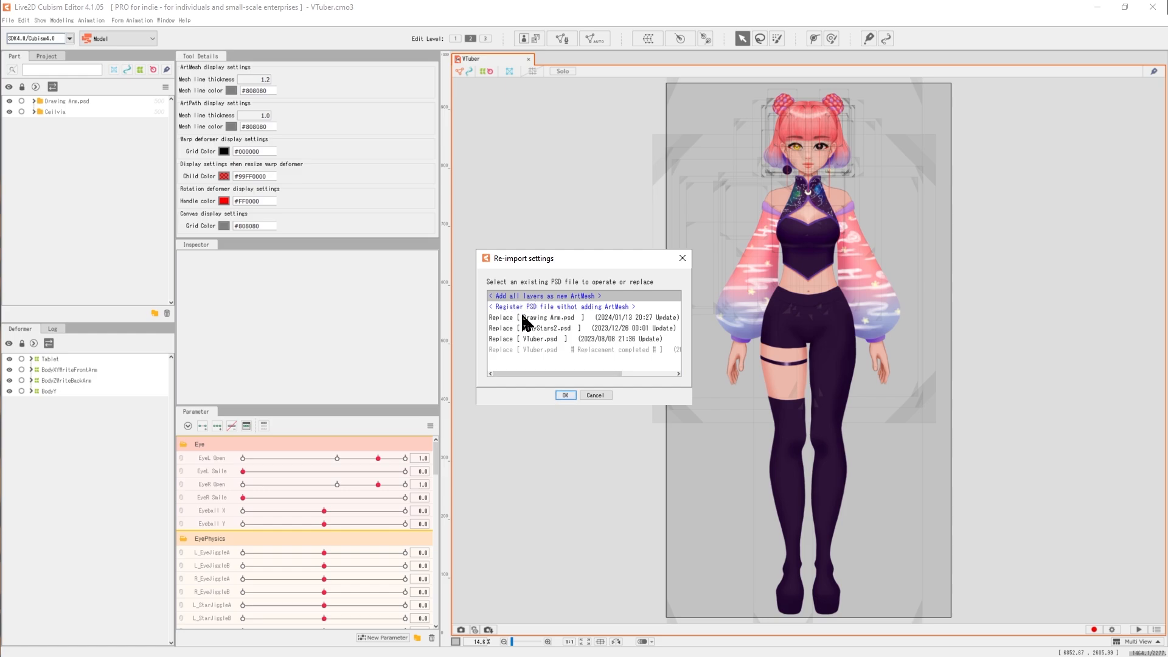